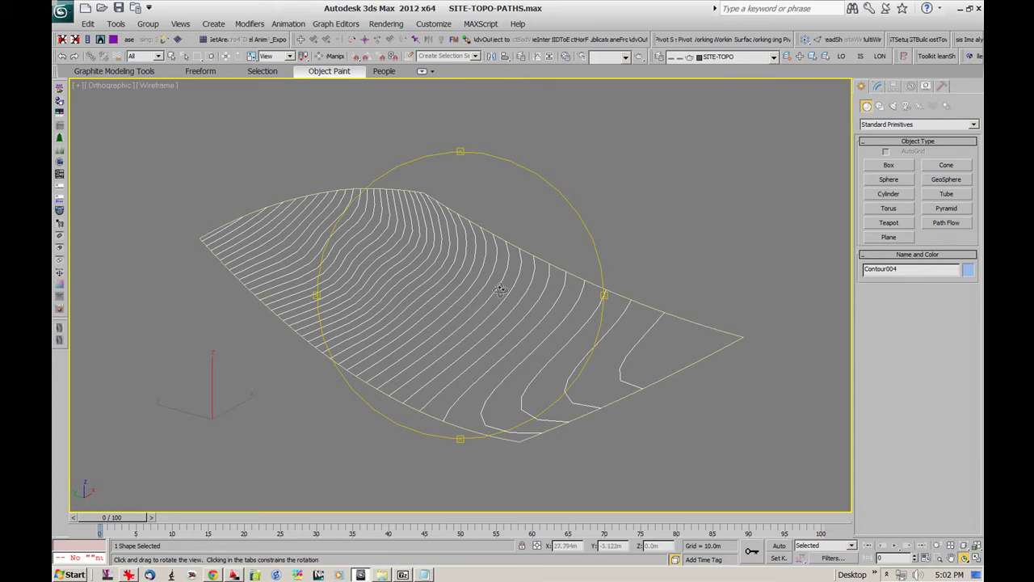
# Examine the site's contour lines and border outline from several angles
pyautogui.moveTo(515, 288); pyautogui.dragTo(621, 310)
pyautogui.rightClick(639, 319)
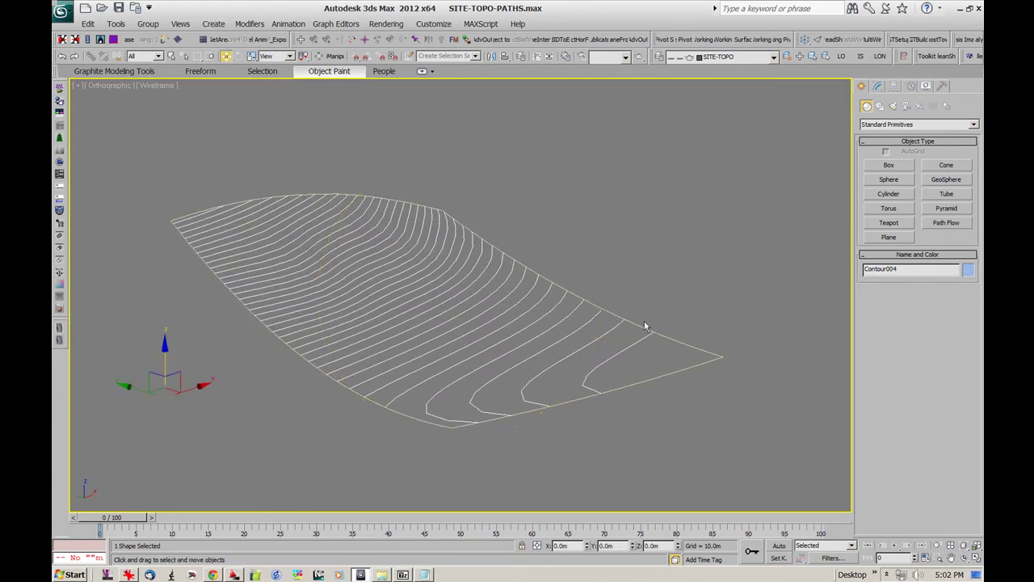
pyautogui.click(665, 319)
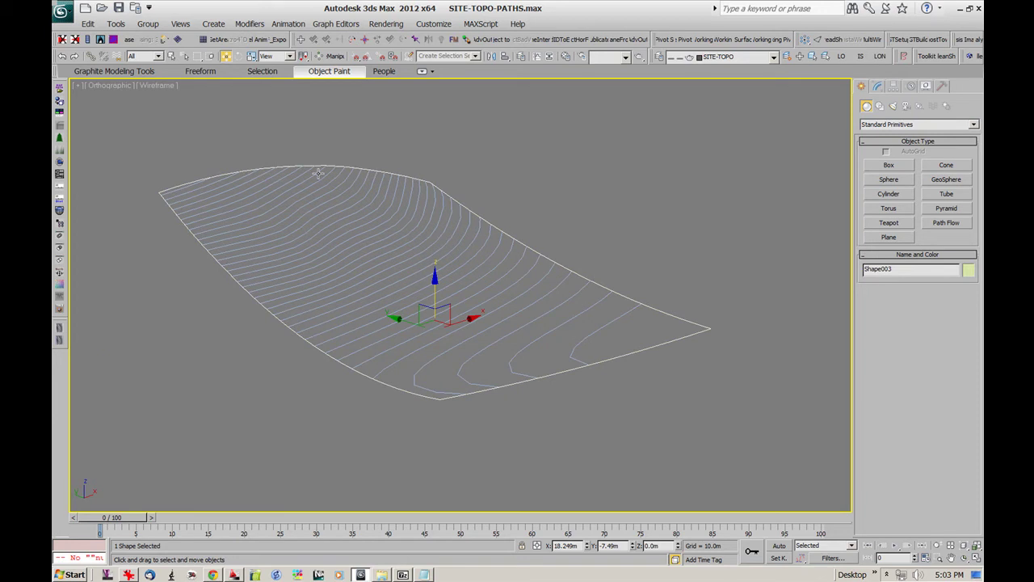
pyautogui.hotkey('ctrl', 'r')
pyautogui.moveTo(509, 327); pyautogui.dragTo(572, 391)
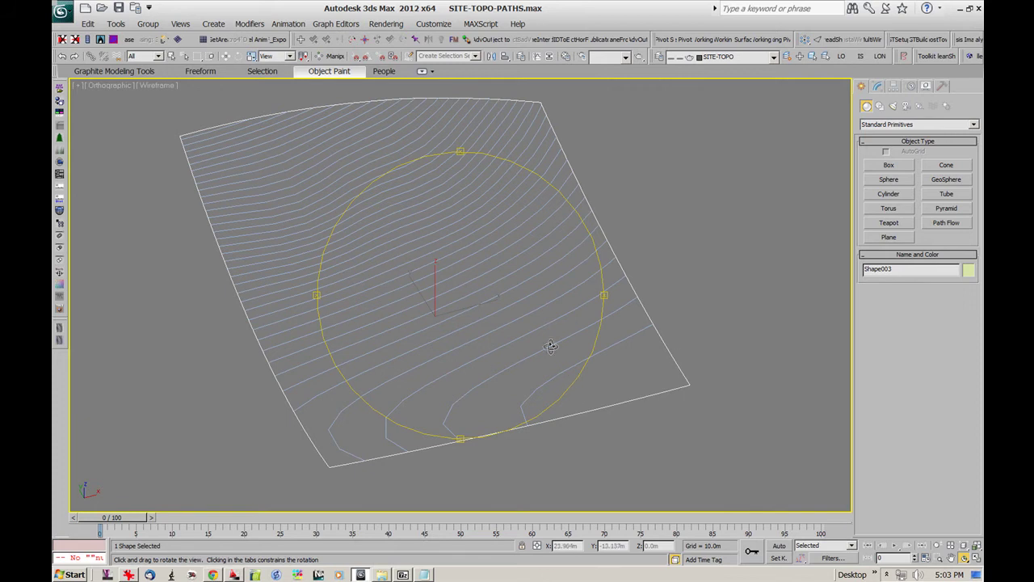
pyautogui.moveTo(472, 230); pyautogui.dragTo(546, 201)
pyautogui.press('w')
pyautogui.click(646, 192)
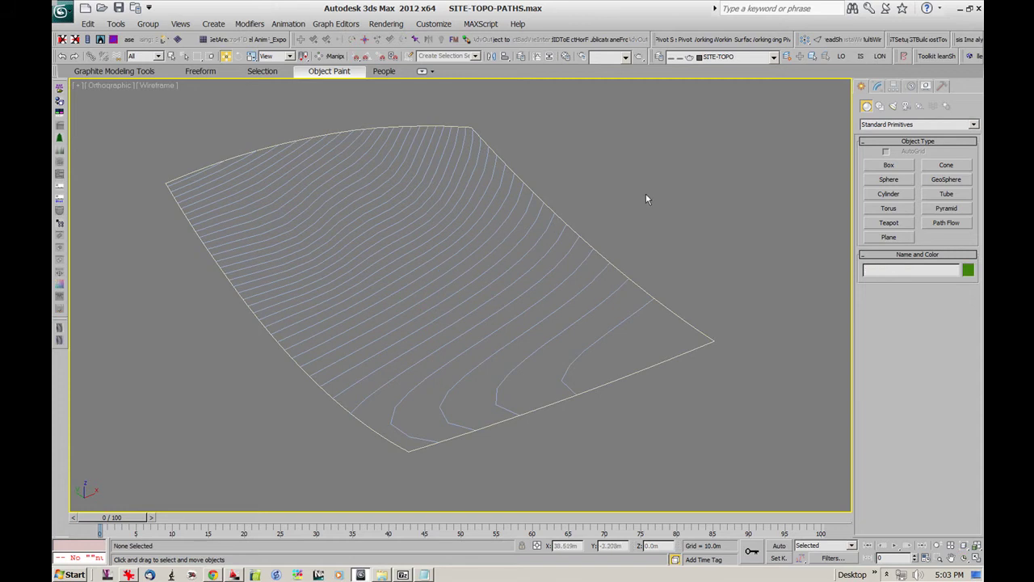
# Create a Terrain compound object from the contour lines and the site border shape
pyautogui.moveTo(558, 260); pyautogui.dragTo(558, 260)
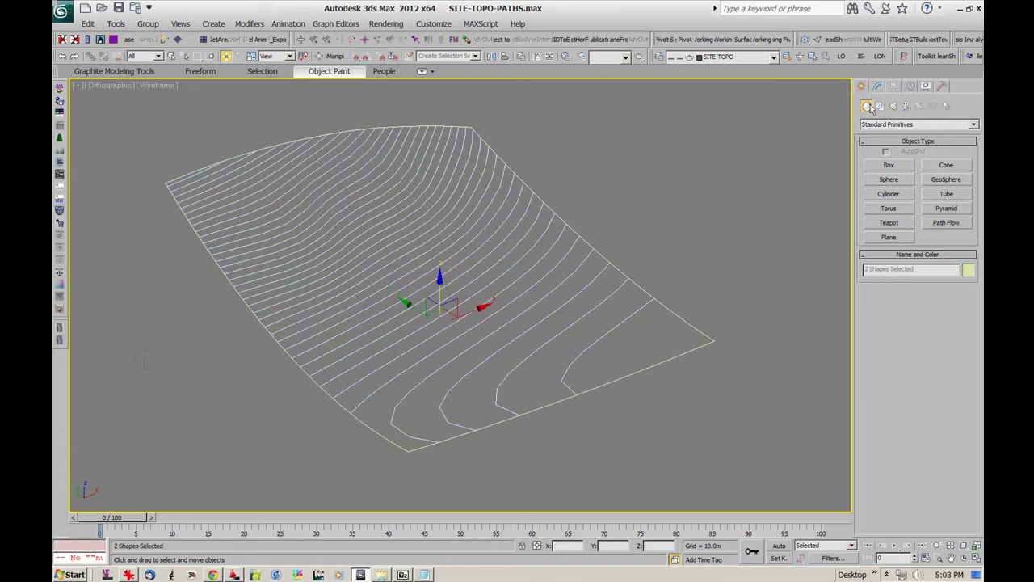
pyautogui.click(943, 126)
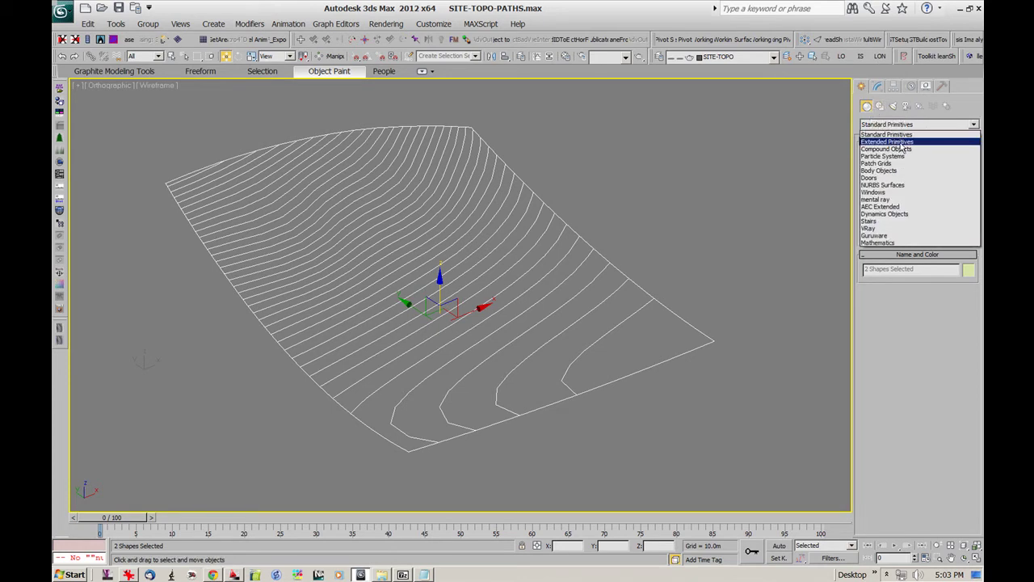
pyautogui.click(908, 142)
pyautogui.click(905, 124)
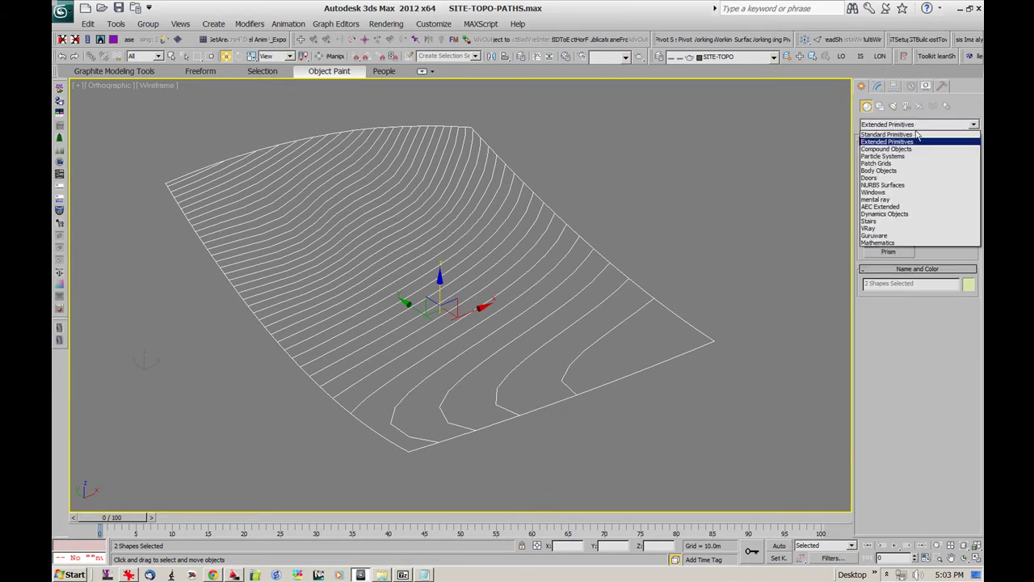
pyautogui.click(889, 150)
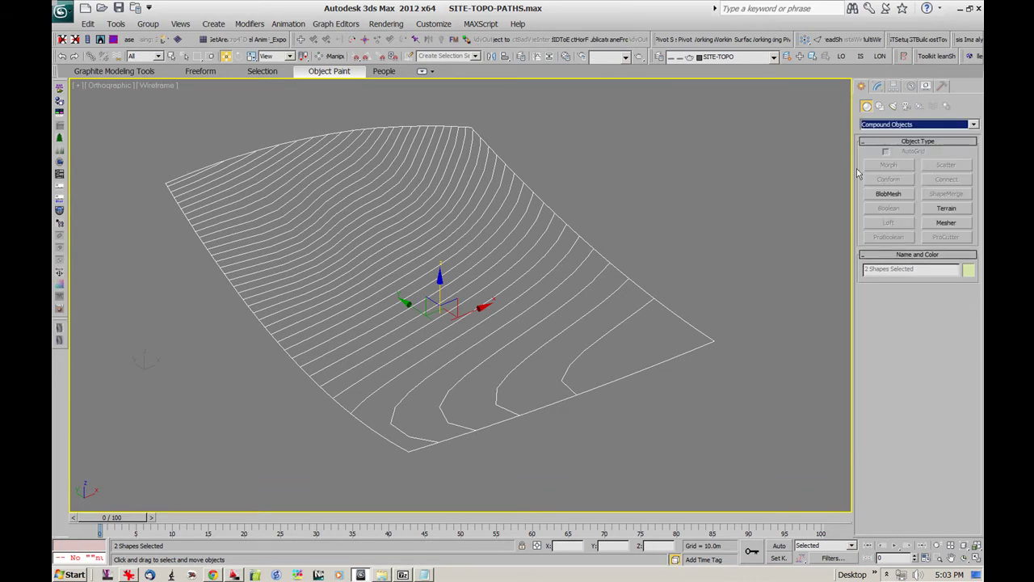
pyautogui.click(946, 208)
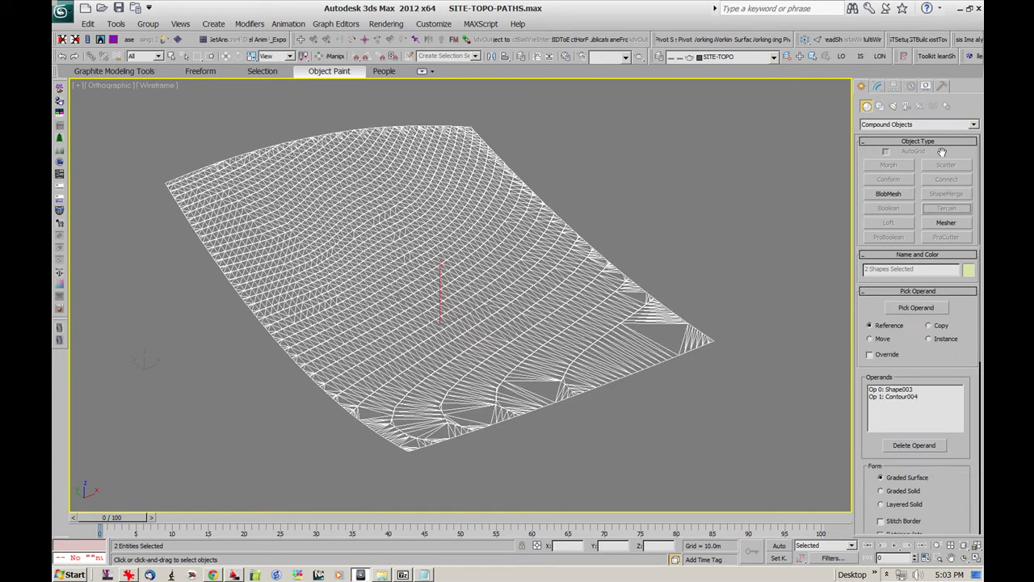
# Display the new terrain surface with realistic shading and view it from an angle
pyautogui.moveTo(446, 275); pyautogui.dragTo(455, 292, button='middle')
pyautogui.press('F3')
pyautogui.moveTo(457, 330)
pyautogui.keyDown('alt'); pyautogui.mouseDown(button='middle')
pyautogui.moveTo(429, 316)
pyautogui.moveTo(415, 282)
pyautogui.moveTo(461, 272)
pyautogui.moveTo(537, 296)
pyautogui.moveTo(462, 325)
pyautogui.mouseUp(button='middle'); pyautogui.keyUp('alt')
# Preview the terrain in Layered Solid form and set its form to Graded Solid
pyautogui.moveTo(932, 357); pyautogui.dragTo(942, 265)
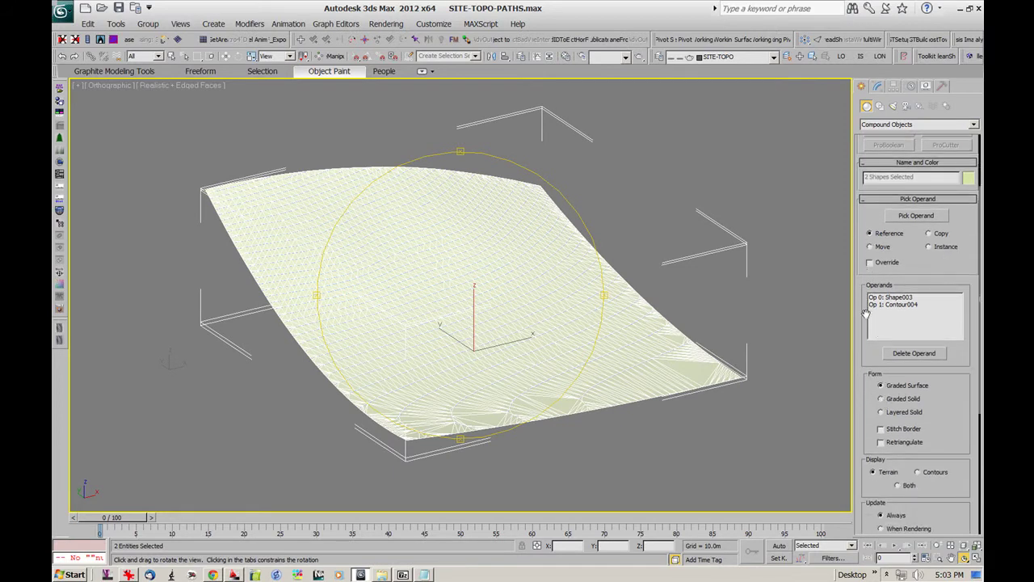
pyautogui.scroll(-3, 878, 328)
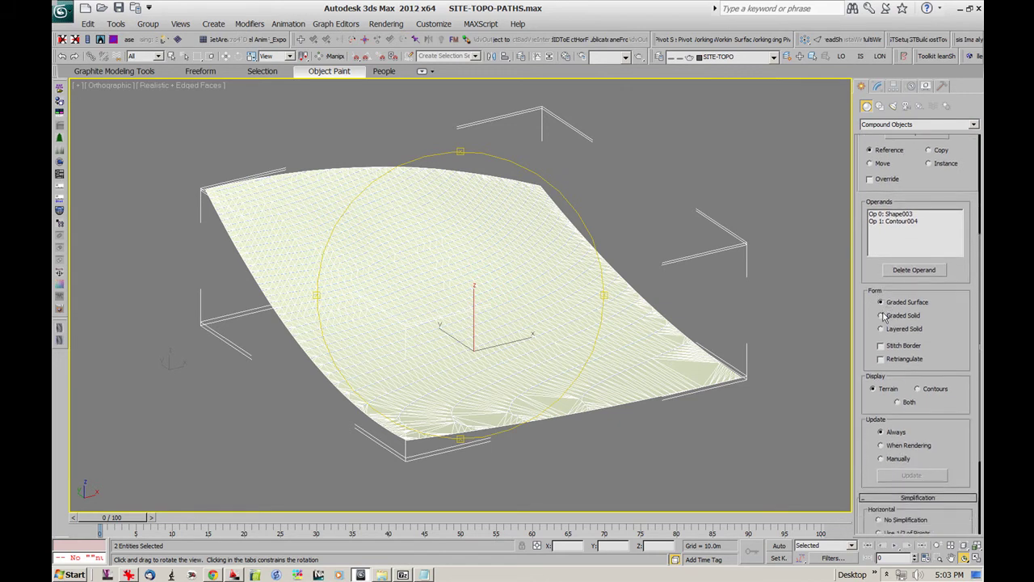
pyautogui.click(881, 315)
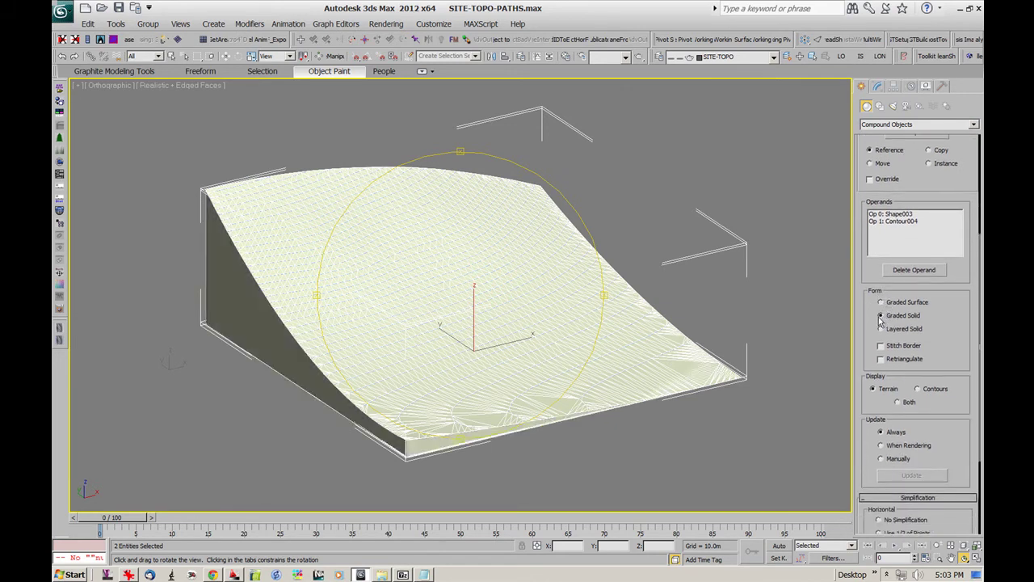
pyautogui.click(881, 329)
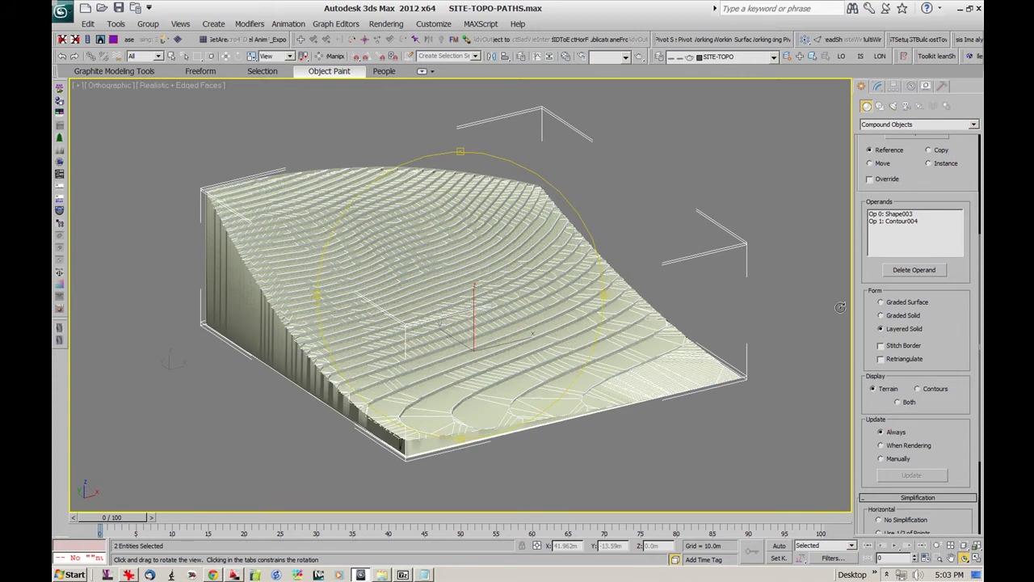
pyautogui.moveTo(509, 287); pyautogui.dragTo(481, 305)
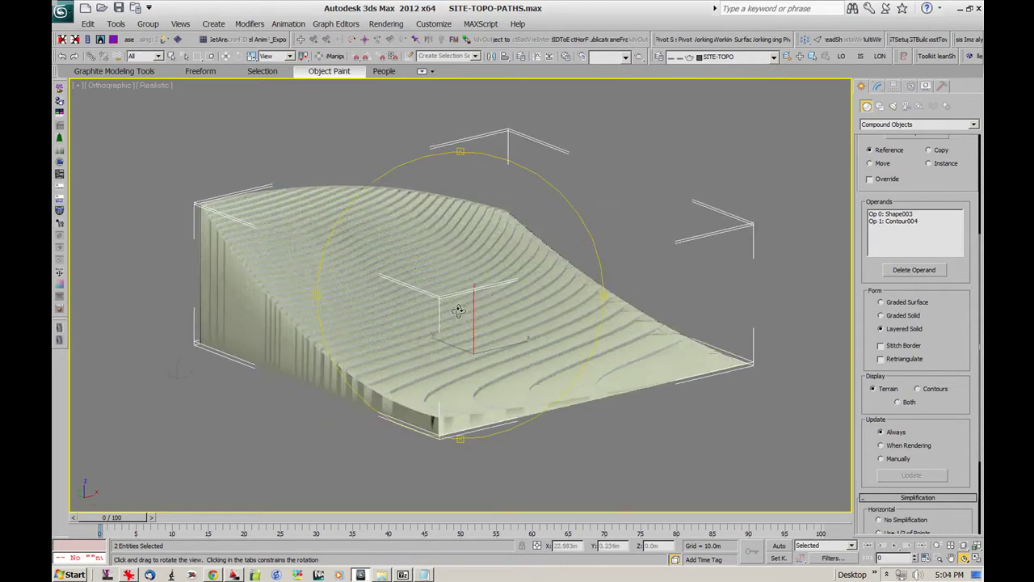
pyautogui.click(882, 316)
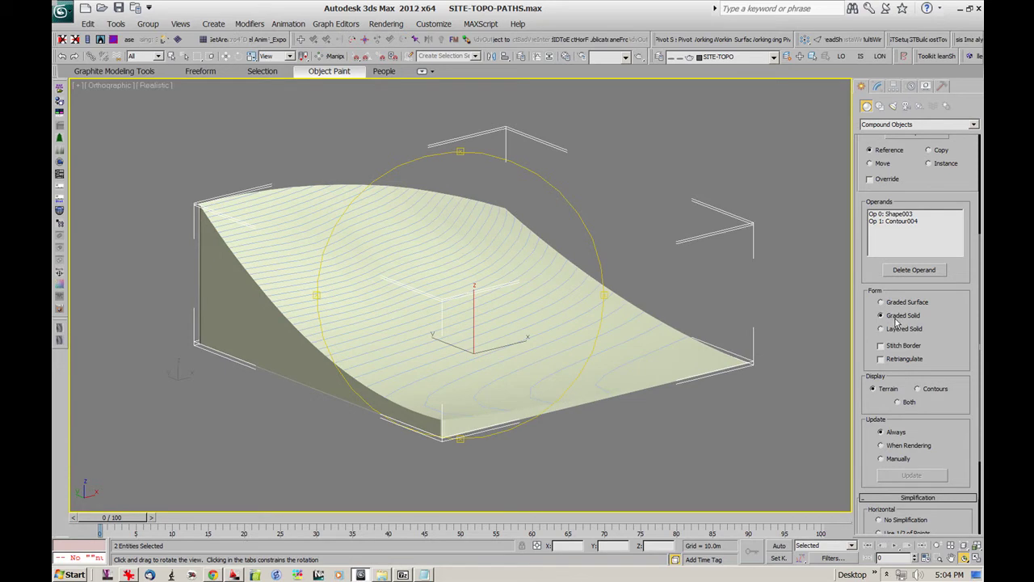
# Compare horizontal simplification with 1/2 and 1/4 of the terrain's points in wireframe, and set it to No Simplification
pyautogui.scroll(-5, 866, 431)
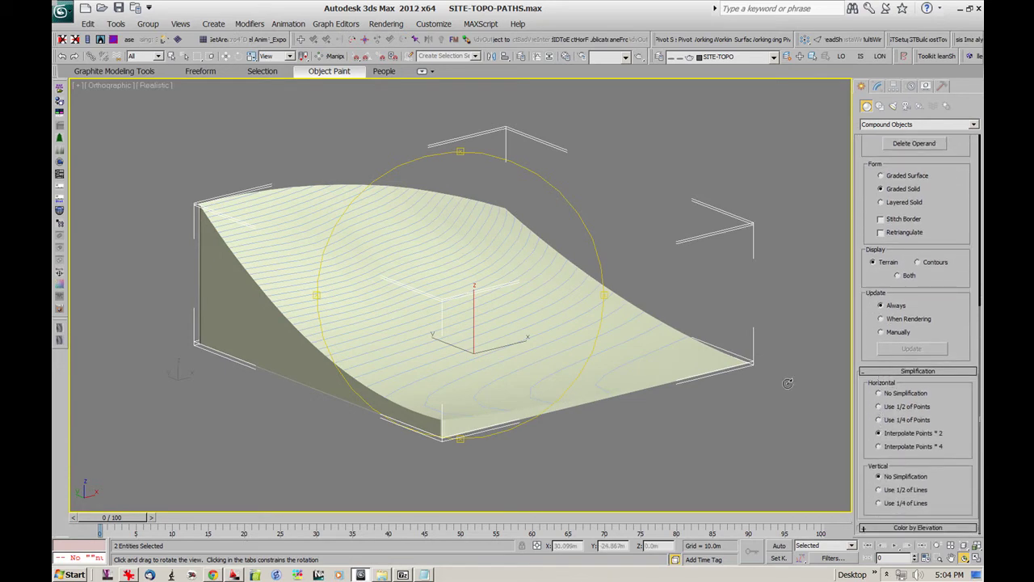
pyautogui.press('F3')
pyautogui.moveTo(557, 356)
pyautogui.mouseDown()
pyautogui.moveTo(434, 319)
pyautogui.moveTo(496, 319)
pyautogui.mouseUp()
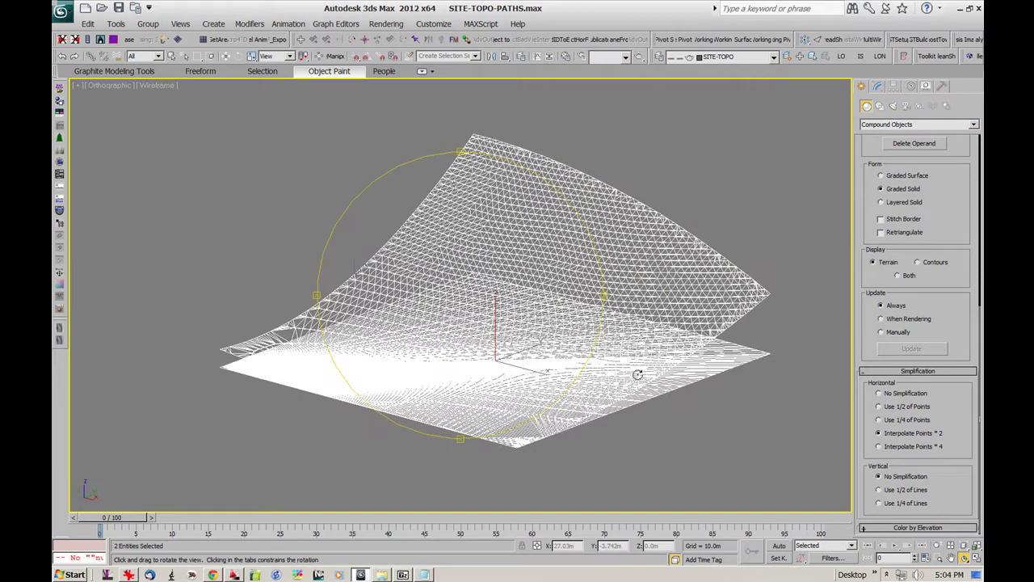
pyautogui.click(880, 406)
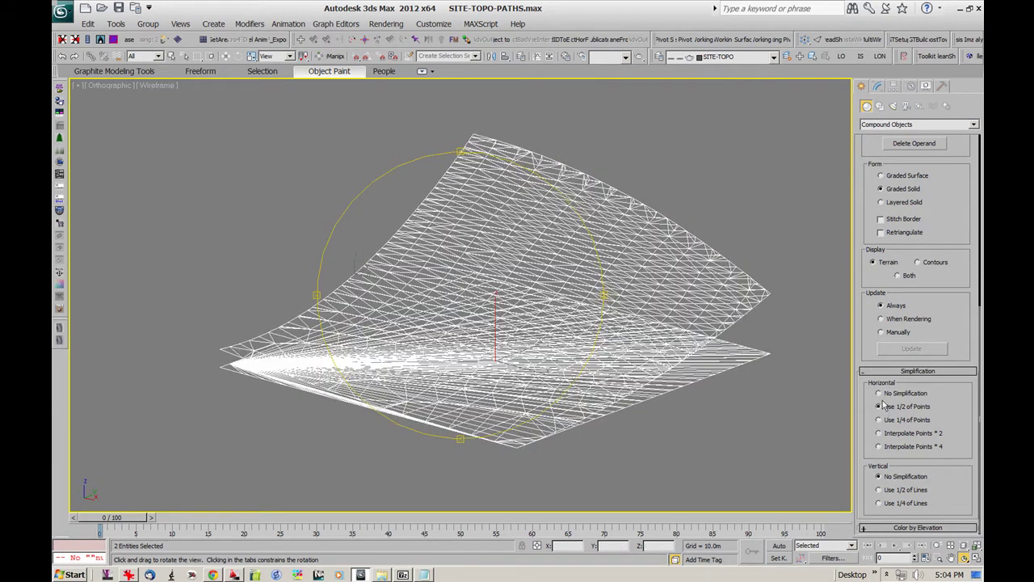
pyautogui.click(879, 420)
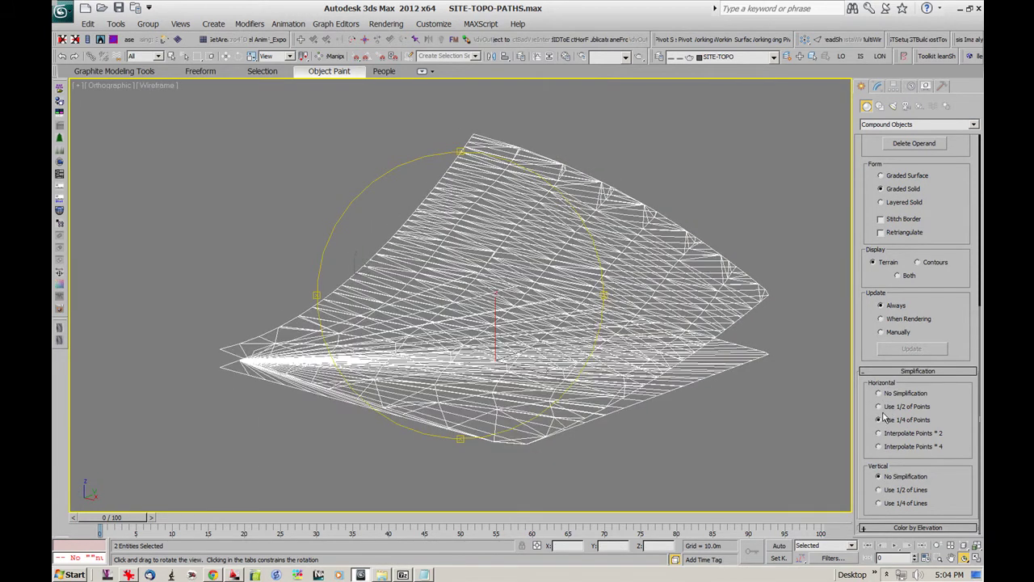
pyautogui.click(879, 406)
pyautogui.click(879, 393)
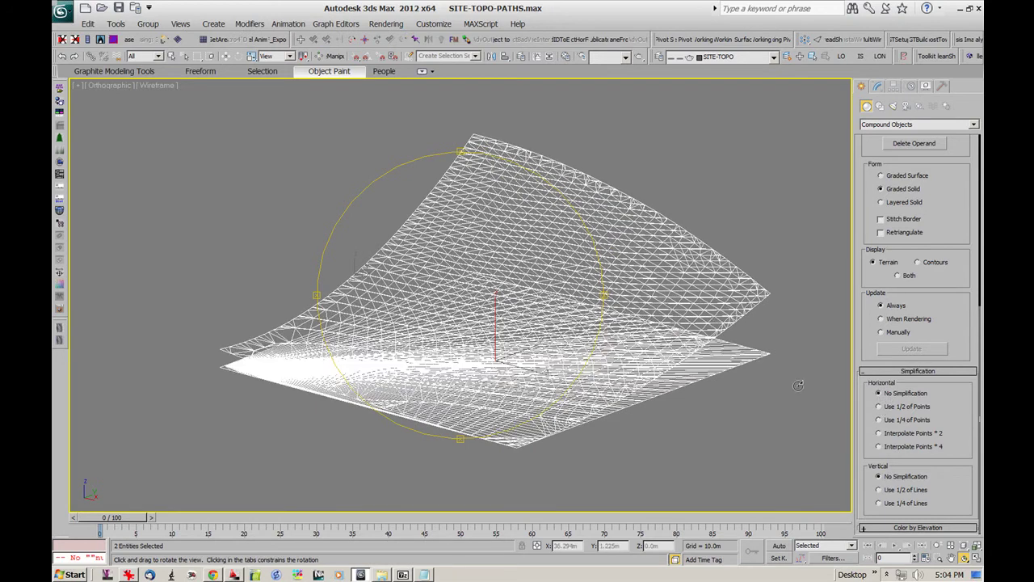
# Try vertical simplification with 1/2 of the lines, restore No Simplification, and view the terrain in realistic shading
pyautogui.click(880, 491)
pyautogui.click(879, 476)
pyautogui.moveTo(694, 350)
pyautogui.mouseDown()
pyautogui.moveTo(555, 330)
pyautogui.moveTo(695, 333)
pyautogui.mouseUp()
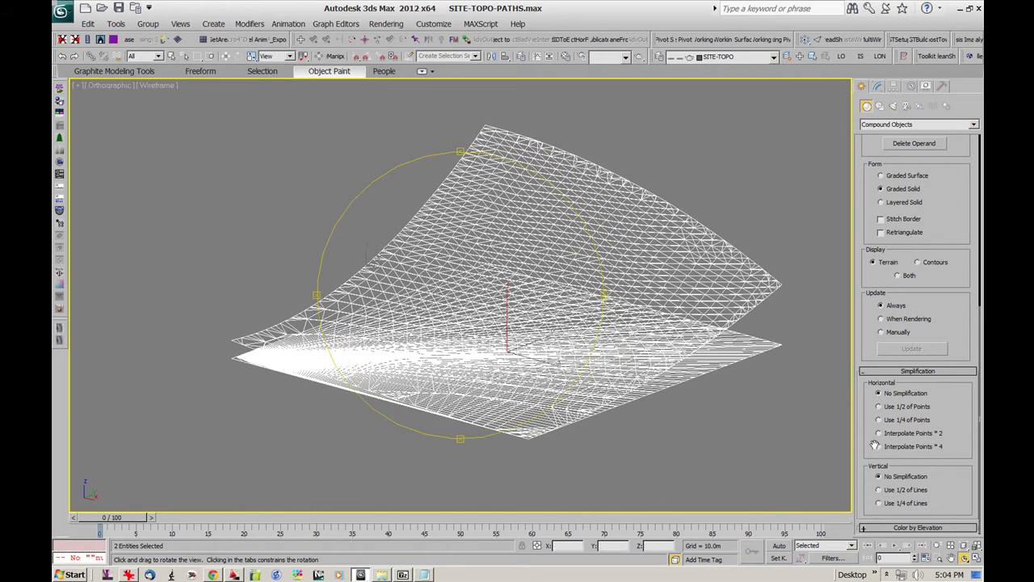
pyautogui.moveTo(528, 287); pyautogui.dragTo(518, 286)
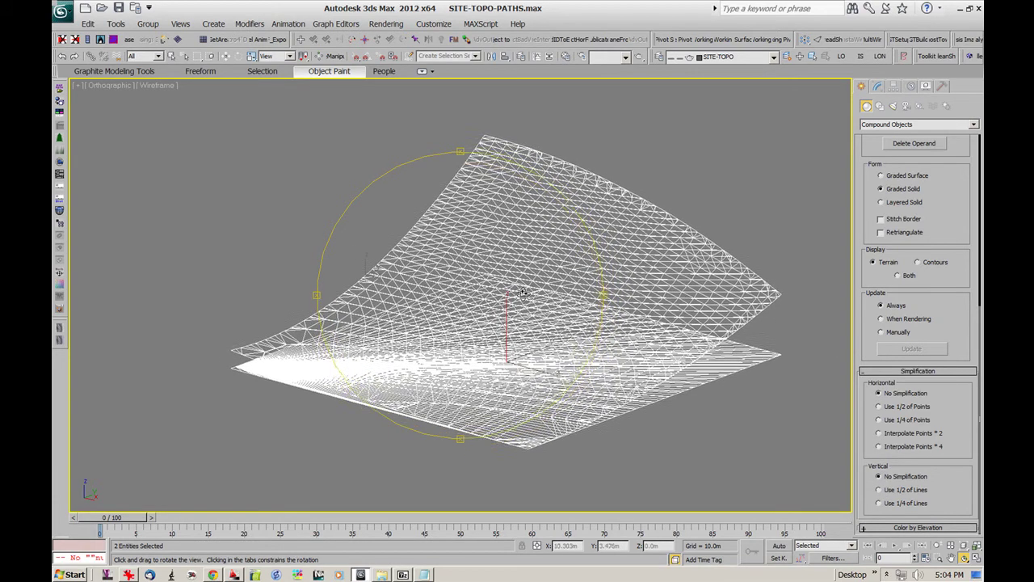
pyautogui.press('F3')
pyautogui.moveTo(540, 323)
pyautogui.mouseDown()
pyautogui.moveTo(487, 285)
pyautogui.moveTo(536, 307)
pyautogui.moveTo(574, 296)
pyautogui.moveTo(483, 277)
pyautogui.moveTo(489, 292)
pyautogui.mouseUp()
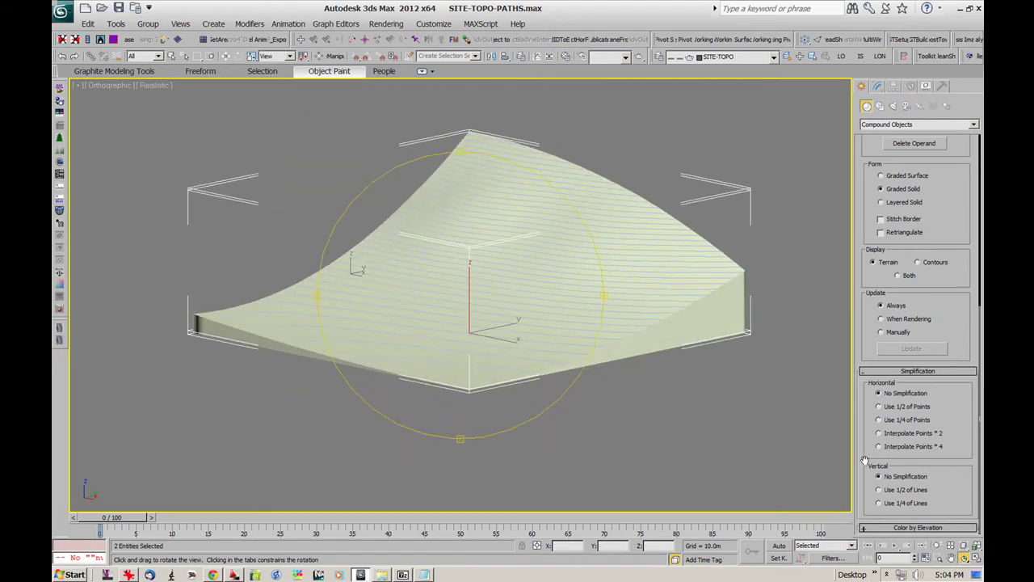
# Create the default color-by-elevation zones for the terrain and inspect the coloring from several angles
pyautogui.click(868, 528)
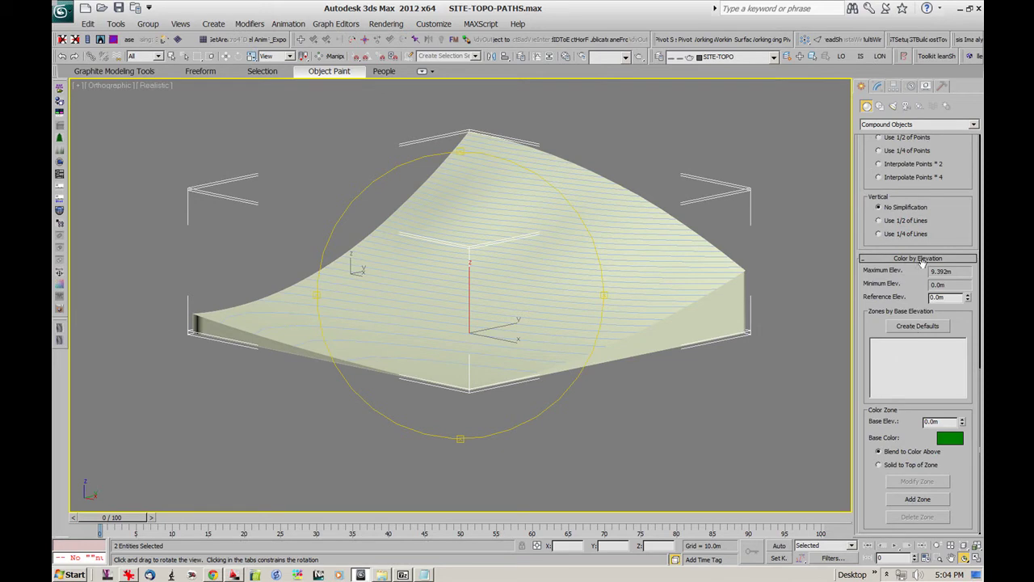
pyautogui.click(918, 326)
pyautogui.moveTo(541, 312); pyautogui.dragTo(639, 305)
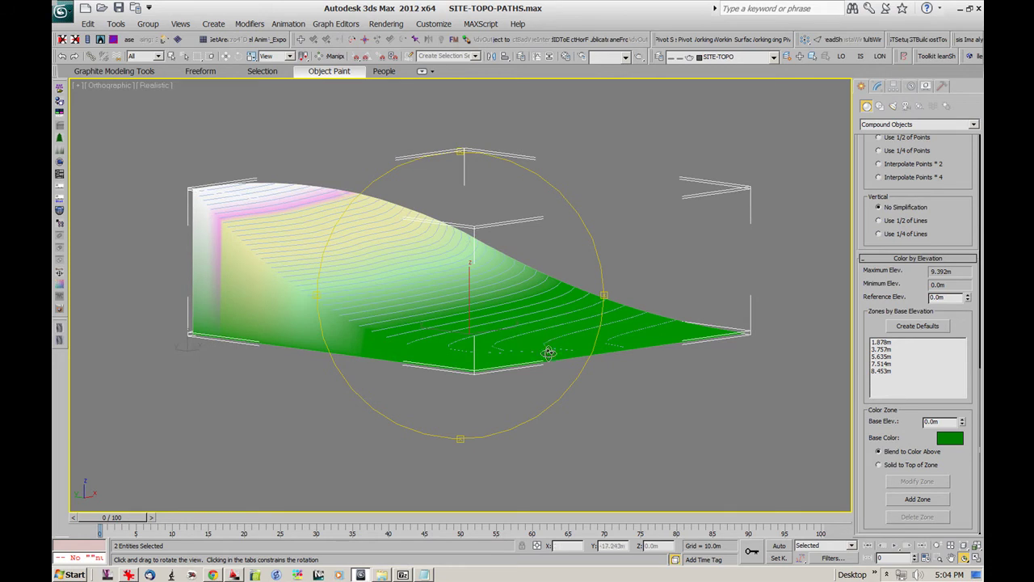
pyautogui.moveTo(576, 311); pyautogui.dragTo(577, 326)
pyautogui.moveTo(578, 327); pyautogui.dragTo(610, 353, button='middle')
pyautogui.moveTo(542, 308); pyautogui.dragTo(517, 318)
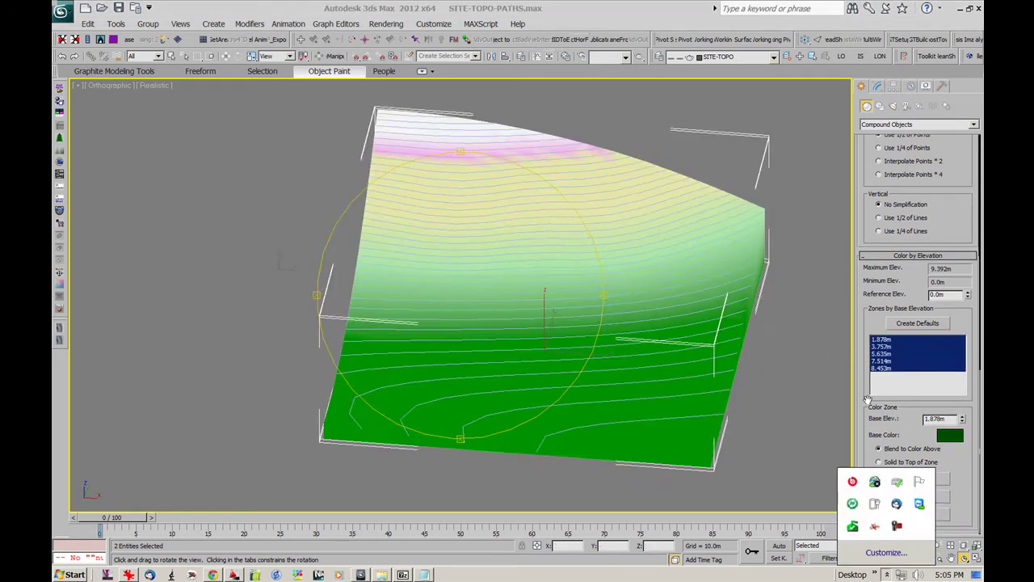
# Delete all of the terrain's elevation color zones
pyautogui.click(884, 397)
pyautogui.click(915, 368)
pyautogui.click(904, 368)
pyautogui.keyDown('shift'); pyautogui.click(911, 339); pyautogui.keyUp('shift')
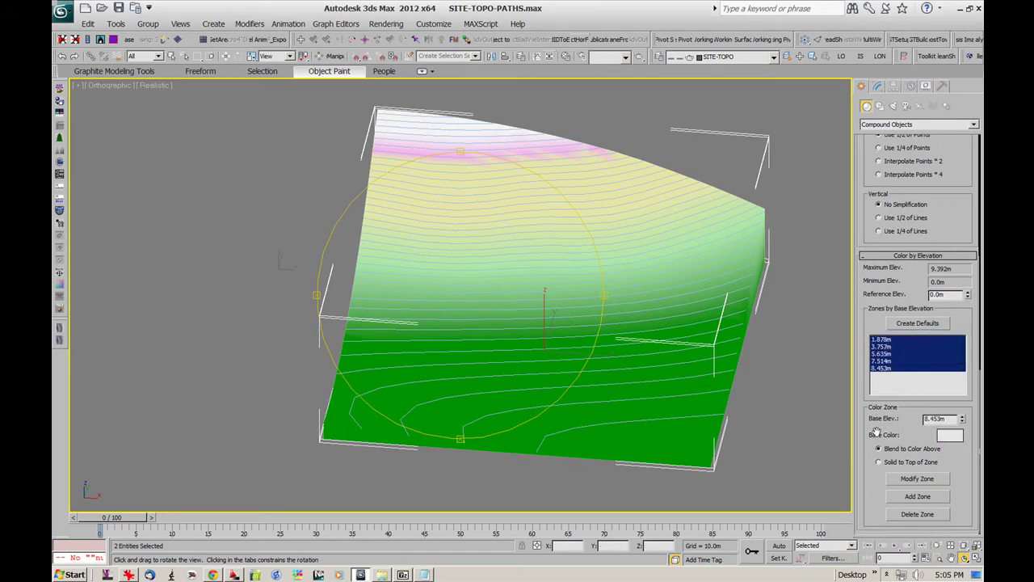
pyautogui.click(906, 515)
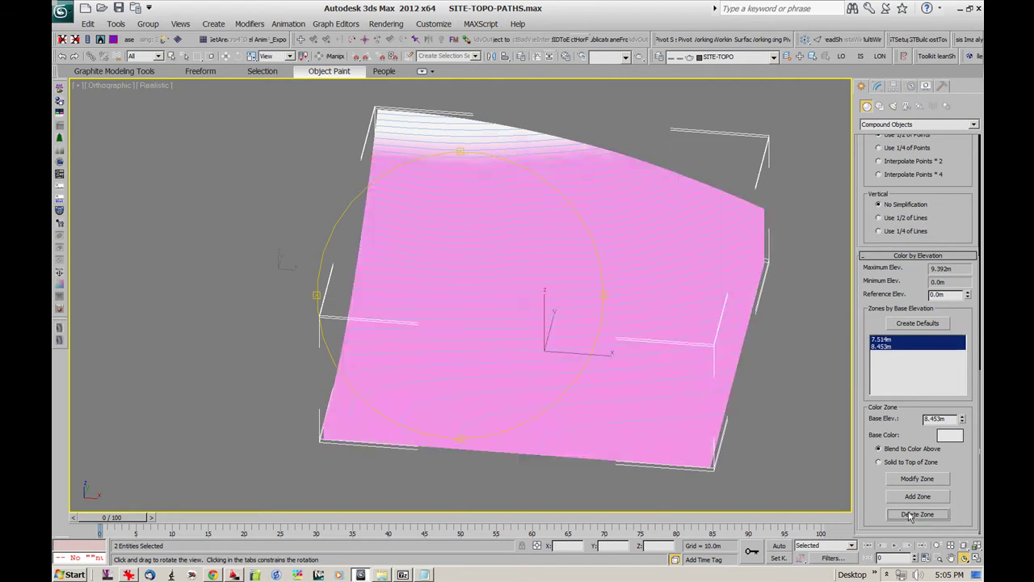
# Set the terrain's horizontal simplification to Use 1/2 of Points and check the resulting surface
pyautogui.moveTo(793, 299); pyautogui.dragTo(442, 243)
pyautogui.moveTo(549, 291); pyautogui.dragTo(525, 295)
pyautogui.scroll(2, 875, 180)
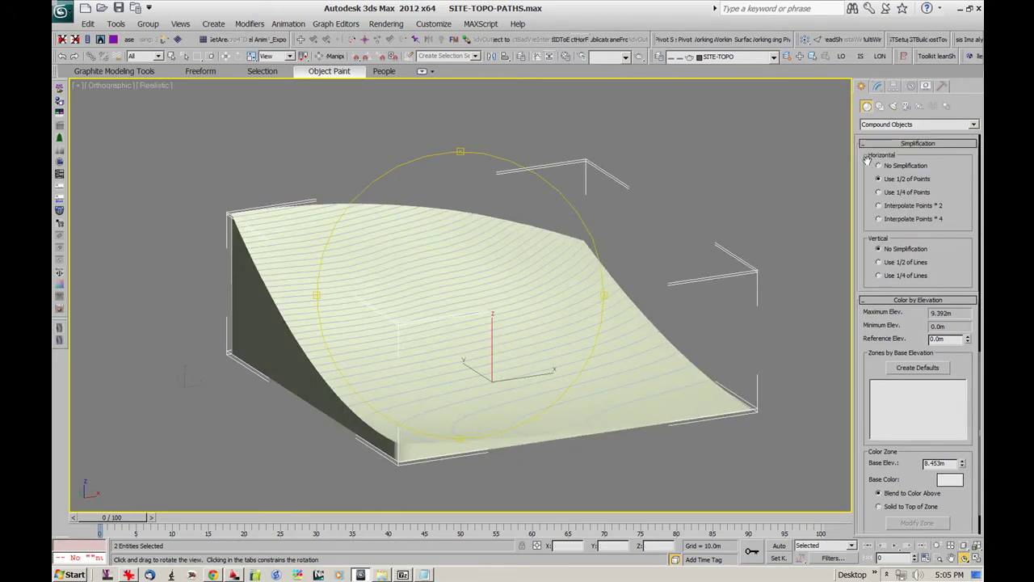
pyautogui.moveTo(869, 157); pyautogui.dragTo(871, 203)
pyautogui.moveTo(566, 289); pyautogui.dragTo(536, 296)
# Unhide the SITE-PATH layer and make it the current layer
pyautogui.click(742, 57)
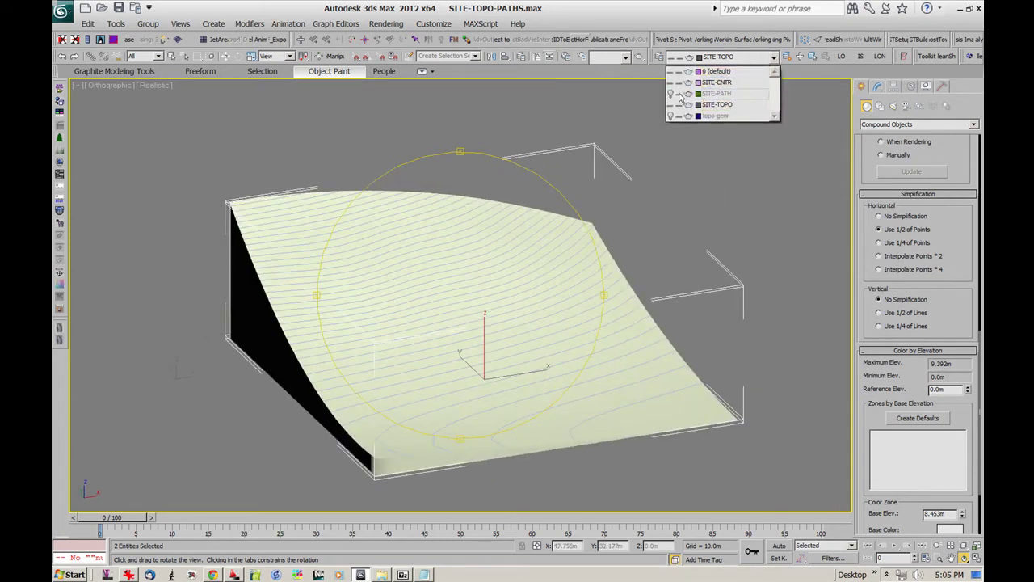
pyautogui.click(672, 95)
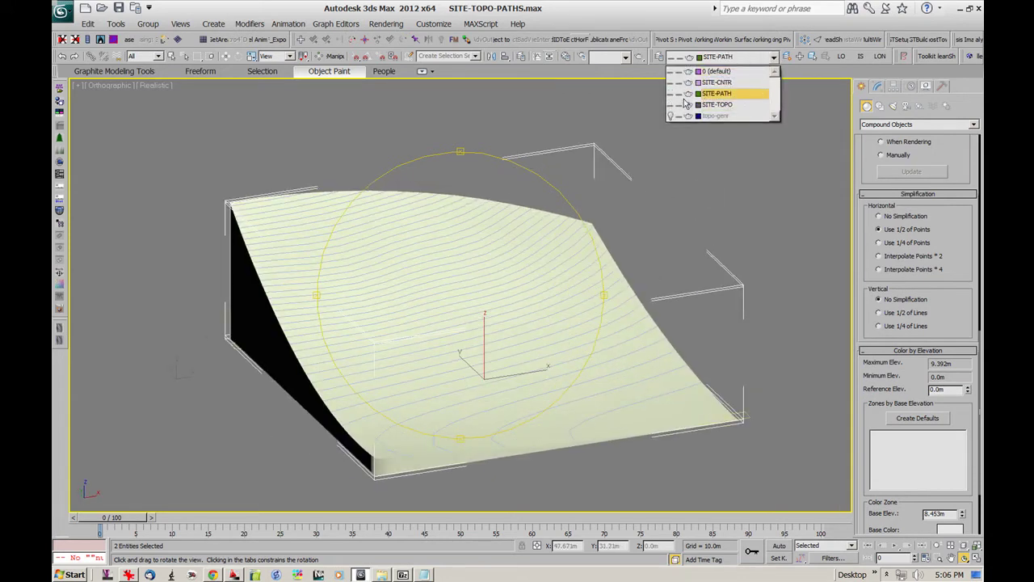
pyautogui.click(728, 95)
# Switch the viewport from shaded to wireframe display and view the path beneath the terrain from a low side angle
pyautogui.moveTo(594, 214); pyautogui.dragTo(628, 216)
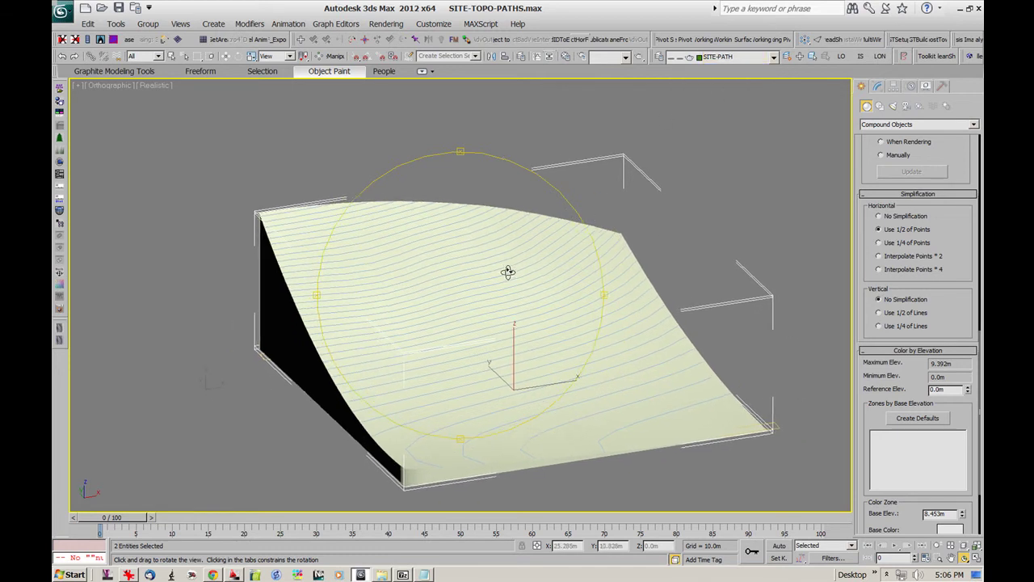
pyautogui.moveTo(505, 300); pyautogui.dragTo(345, 278)
pyautogui.rightClick(467, 247)
pyautogui.moveTo(572, 248); pyautogui.dragTo(486, 208, button='middle')
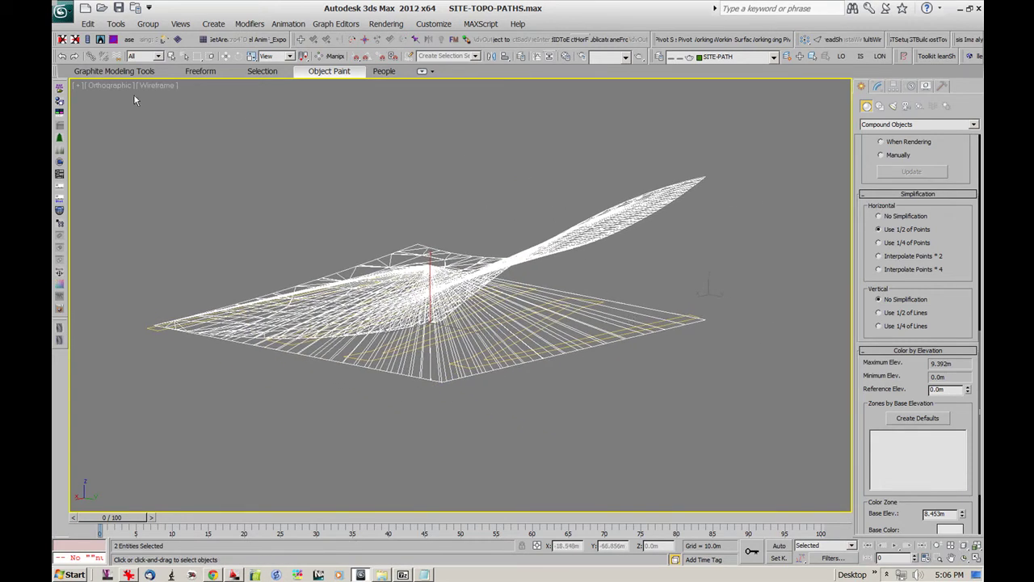
pyautogui.click(109, 86)
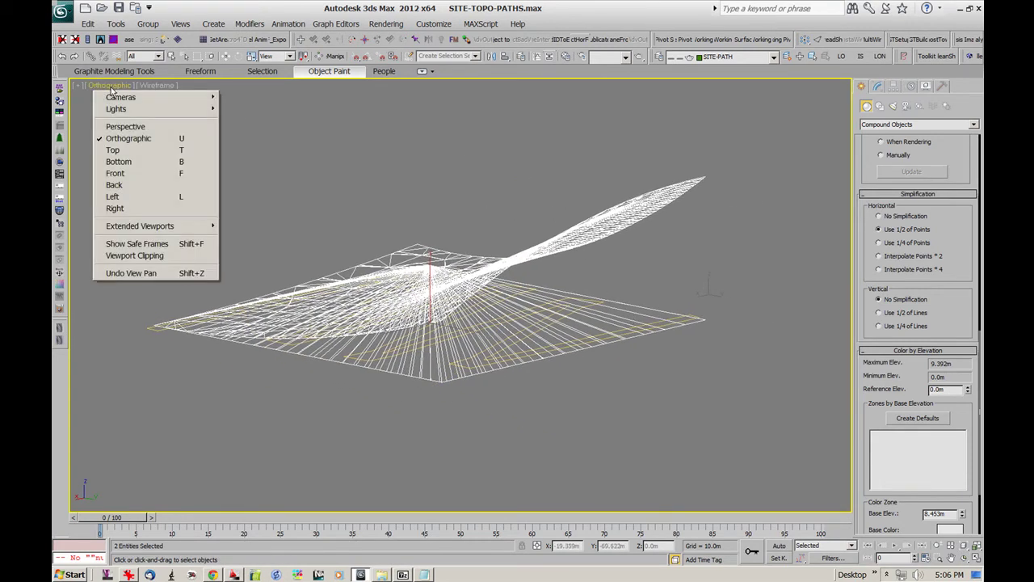
pyautogui.click(145, 86)
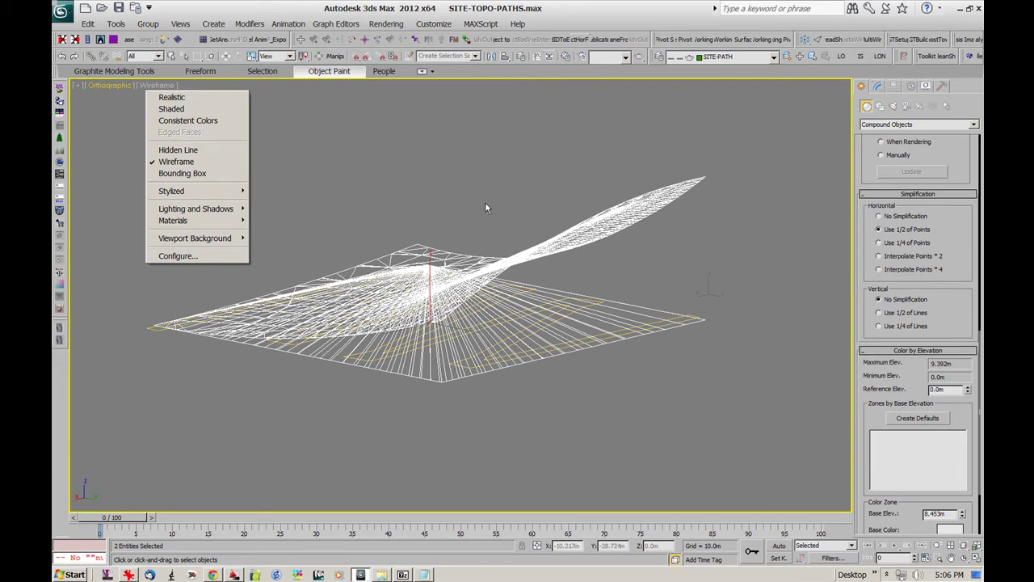
pyautogui.click(535, 197)
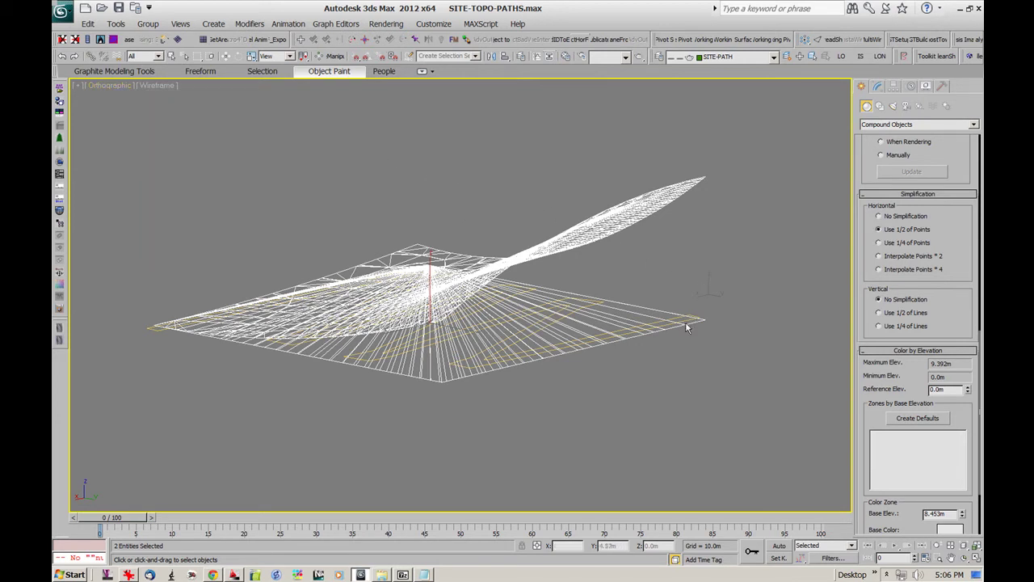
# Select the path line at the terrain's base for modification and isolate it in a maximized Top view
pyautogui.press('w')
pyautogui.click(879, 87)
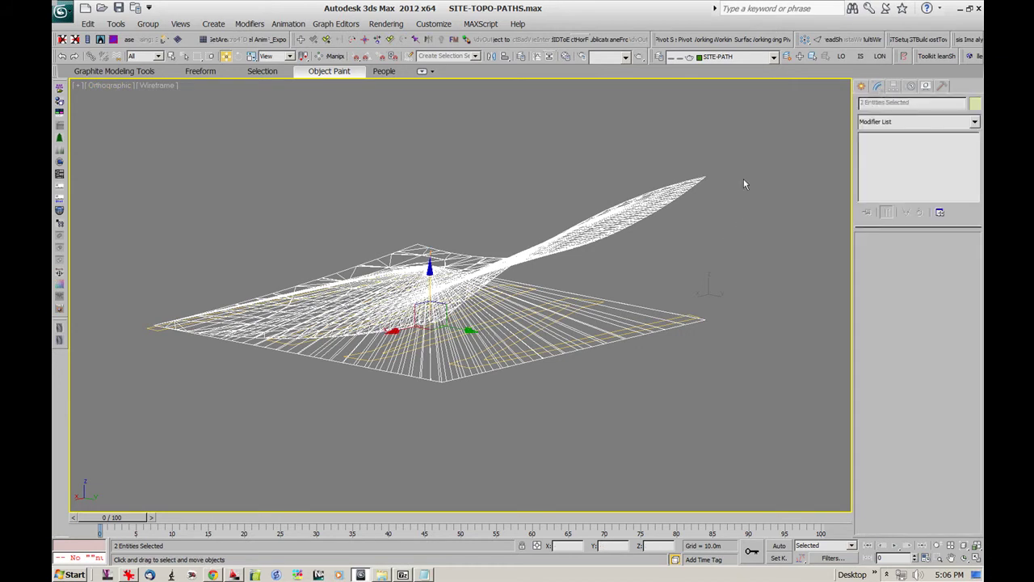
pyautogui.click(674, 298)
pyautogui.click(679, 321)
pyautogui.keyDown('alt'); pyautogui.moveTo(481, 311); pyautogui.dragTo(614, 323, button='middle'); pyautogui.keyUp('alt')
pyautogui.hotkey('alt', 'w')
pyautogui.keyDown('alt'); pyautogui.moveTo(380, 194); pyautogui.dragTo(403, 217, button='middle'); pyautogui.keyUp('alt')
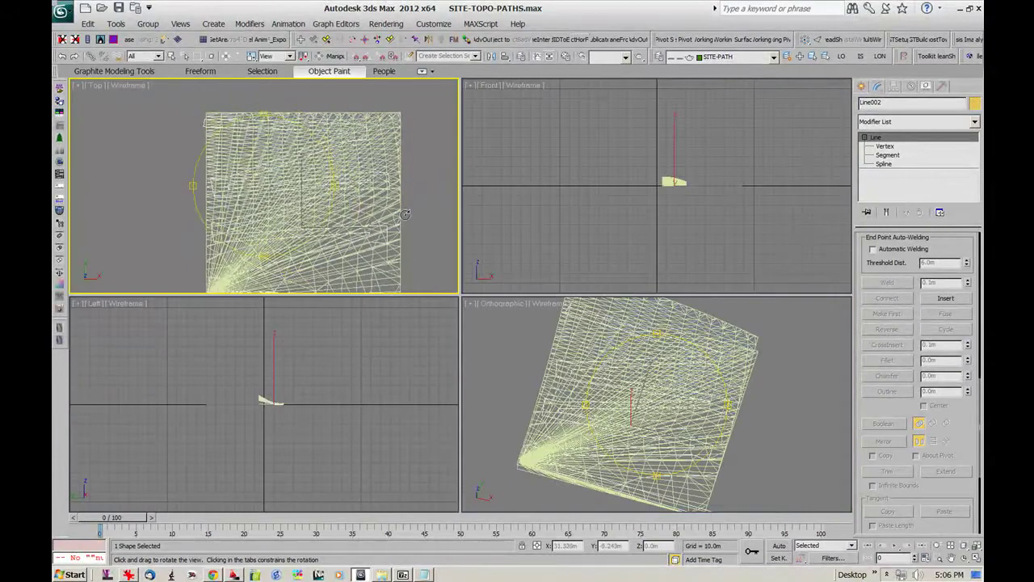
pyautogui.hotkey('alt', 'w')
pyautogui.keyDown('alt'); pyautogui.moveTo(480, 235); pyautogui.dragTo(475, 159, button='middle'); pyautogui.keyUp('alt')
pyautogui.hotkey('alt', 'q')
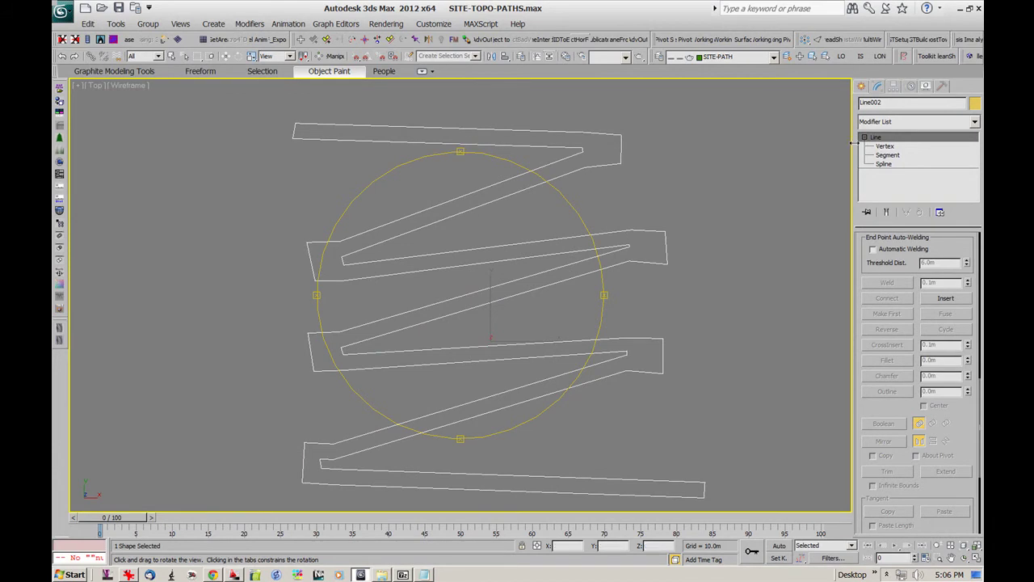
pyautogui.moveTo(447, 159); pyautogui.dragTo(458, 169, button='middle')
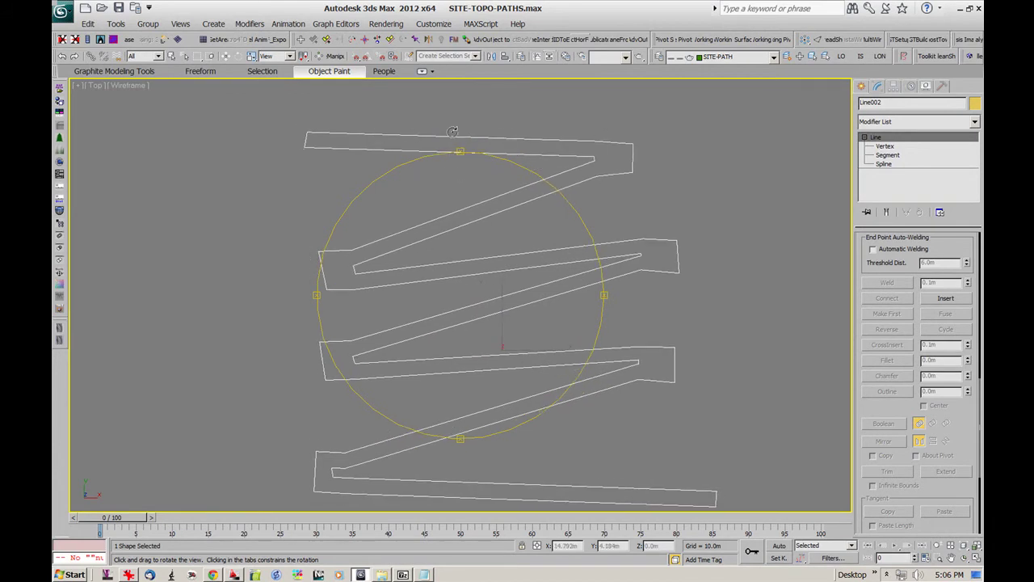
# Edit the path line at Vertex level and select the vertices of its uppermost right-hand landing
pyautogui.click(885, 147)
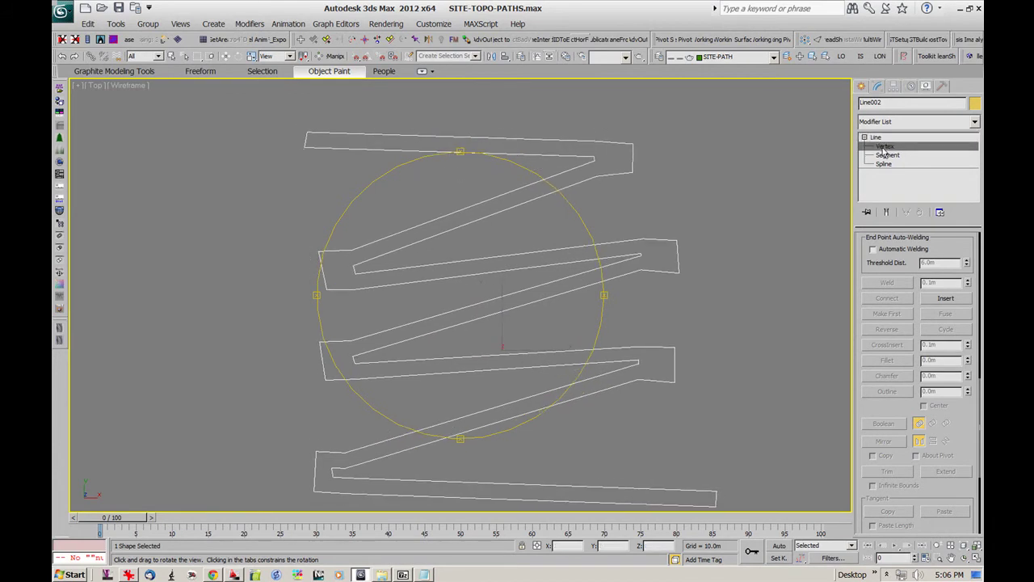
pyautogui.click(865, 87)
pyautogui.click(879, 87)
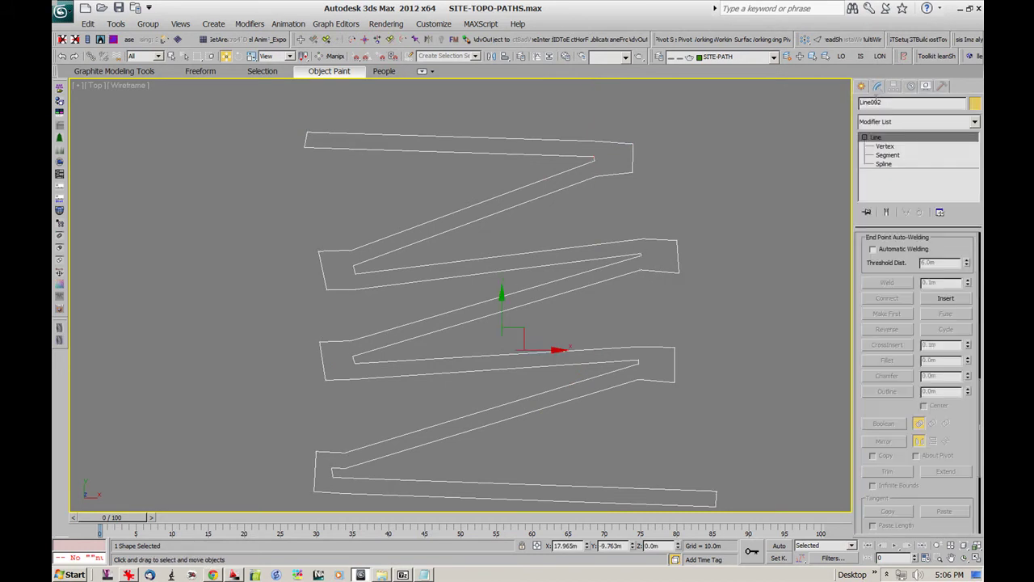
pyautogui.click(885, 146)
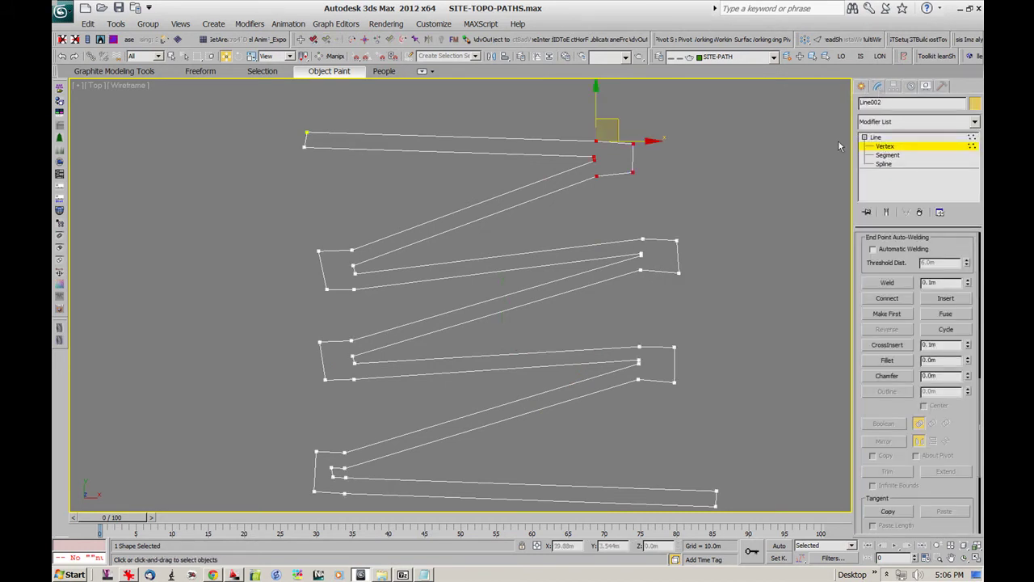
pyautogui.click(598, 130)
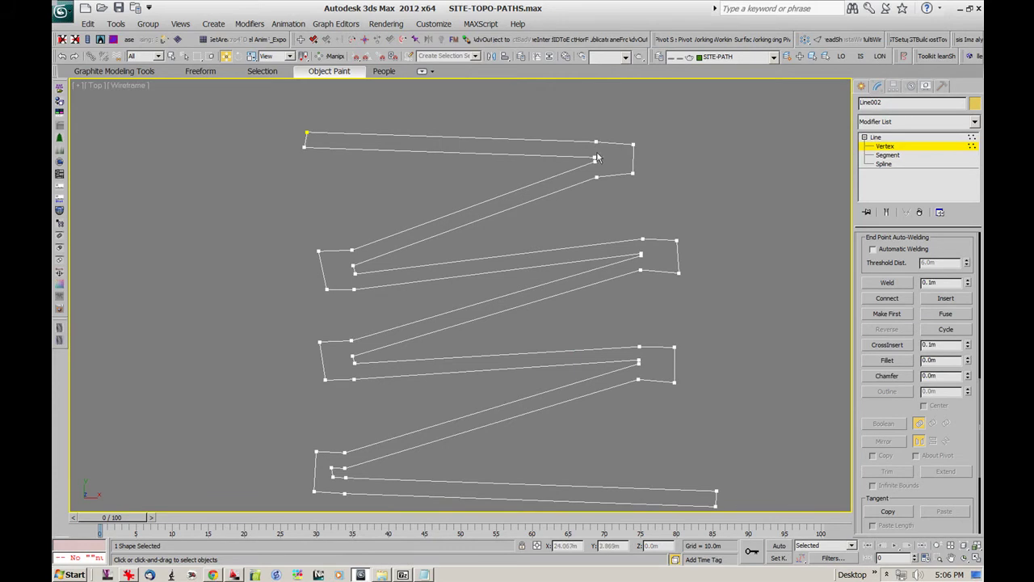
pyautogui.moveTo(596, 144); pyautogui.dragTo(621, 179, button='middle')
pyautogui.moveTo(667, 138); pyautogui.dragTo(602, 206)
pyautogui.click(604, 158)
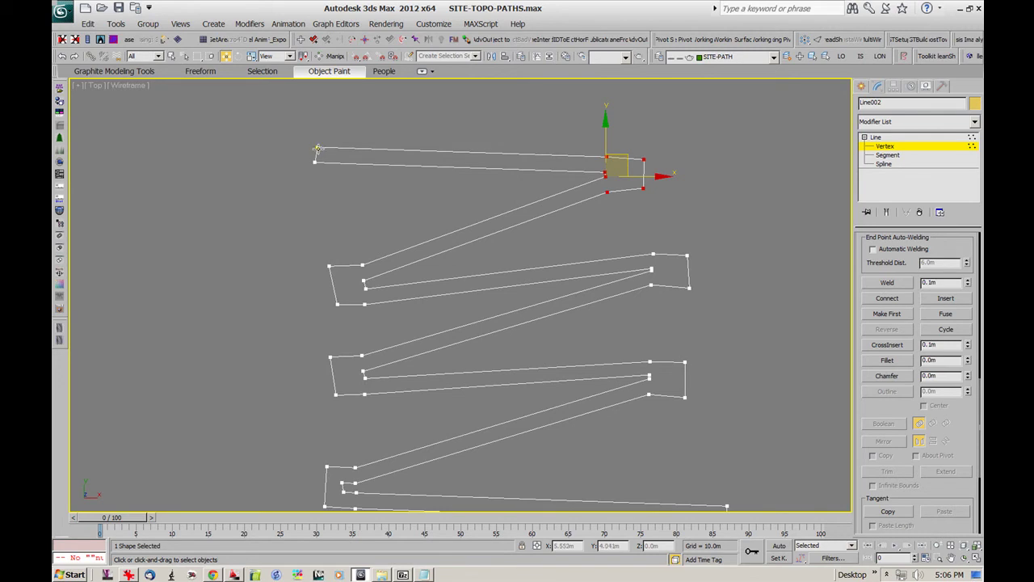
pyautogui.keyDown('ctrl'); pyautogui.click(607, 156); pyautogui.keyUp('ctrl')
pyautogui.keyDown('ctrl'); pyautogui.click(606, 192); pyautogui.keyUp('ctrl')
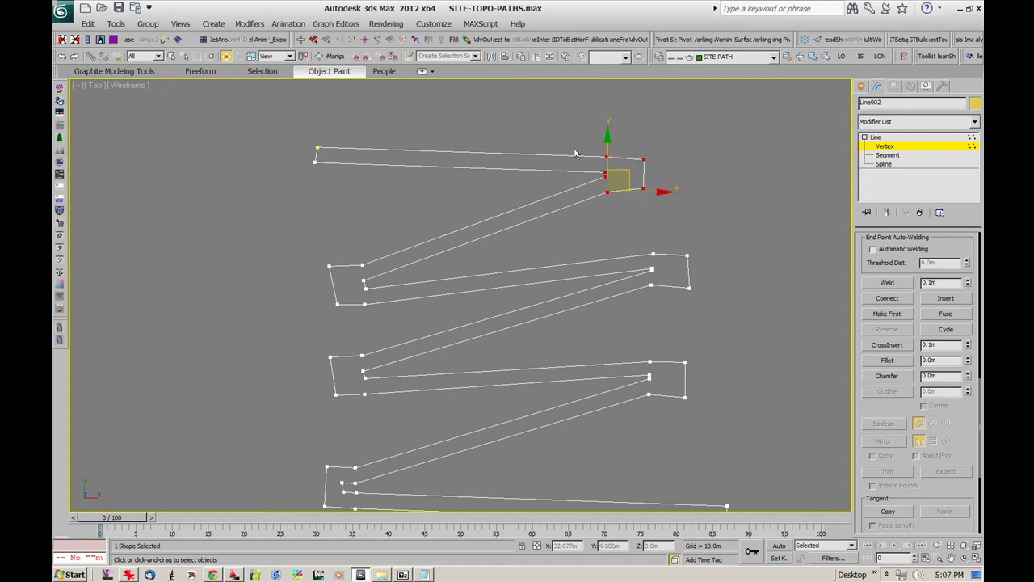
pyautogui.keyDown('ctrl'); pyautogui.click(607, 157); pyautogui.keyUp('ctrl')
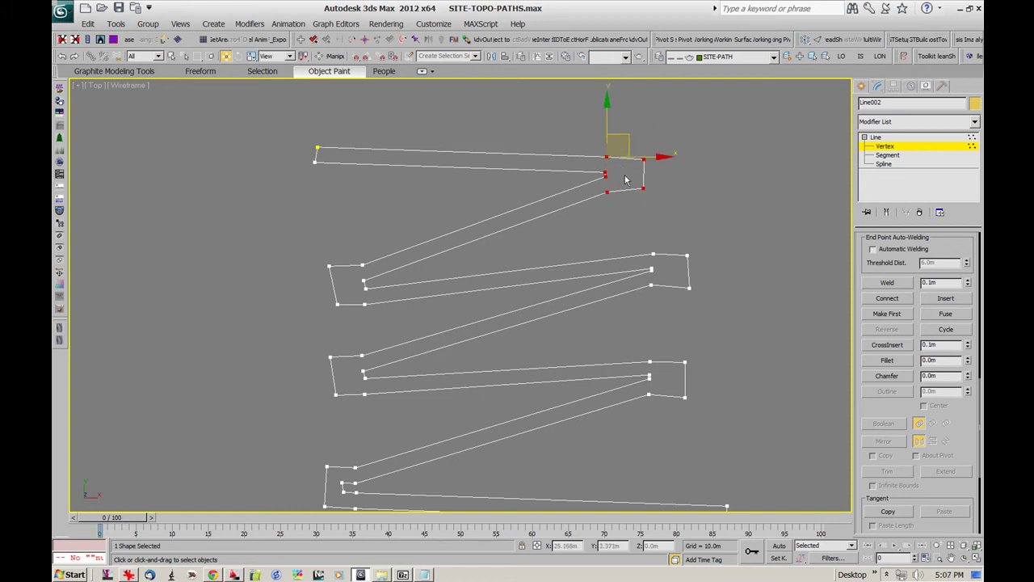
# End the isolation and show the path's vertices together with the terrain in an orthographic side view
pyautogui.click(896, 148)
pyautogui.moveTo(724, 197); pyautogui.dragTo(704, 199, button='middle')
pyautogui.hotkey('alt', 'u')
pyautogui.click(585, 328)
pyautogui.moveTo(519, 296); pyautogui.dragTo(613, 233, button='middle')
pyautogui.click(886, 146)
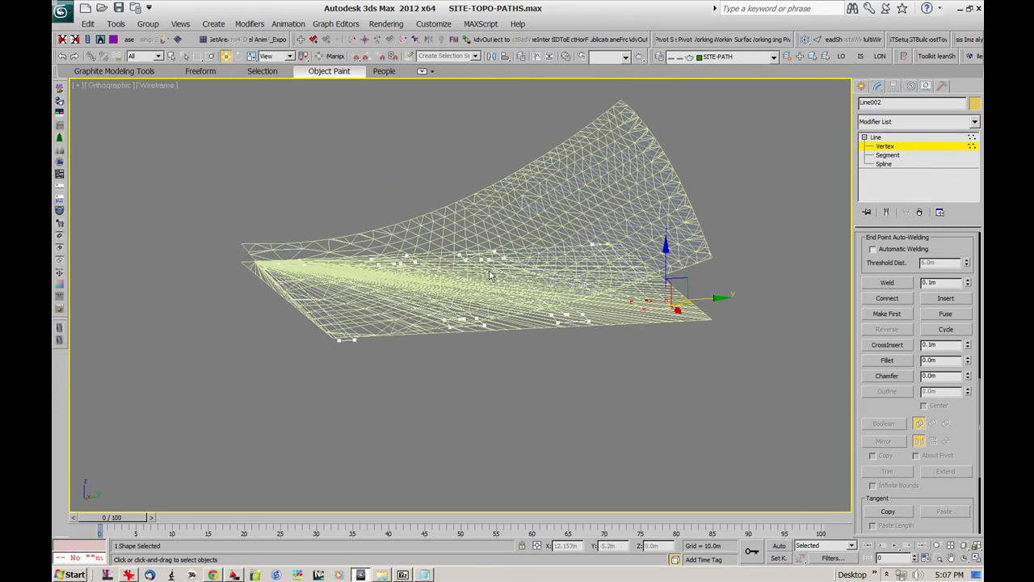
pyautogui.moveTo(446, 278); pyautogui.dragTo(503, 253, button='middle')
pyautogui.moveTo(625, 241); pyautogui.dragTo(528, 240, button='middle')
pyautogui.moveTo(660, 201); pyautogui.dragTo(691, 229, button='middle')
# Raise the whole path line vertically above the terrain and switch the viewport to Realistic shading
pyautogui.click(898, 140)
pyautogui.moveTo(469, 251); pyautogui.dragTo(439, 278, button='middle')
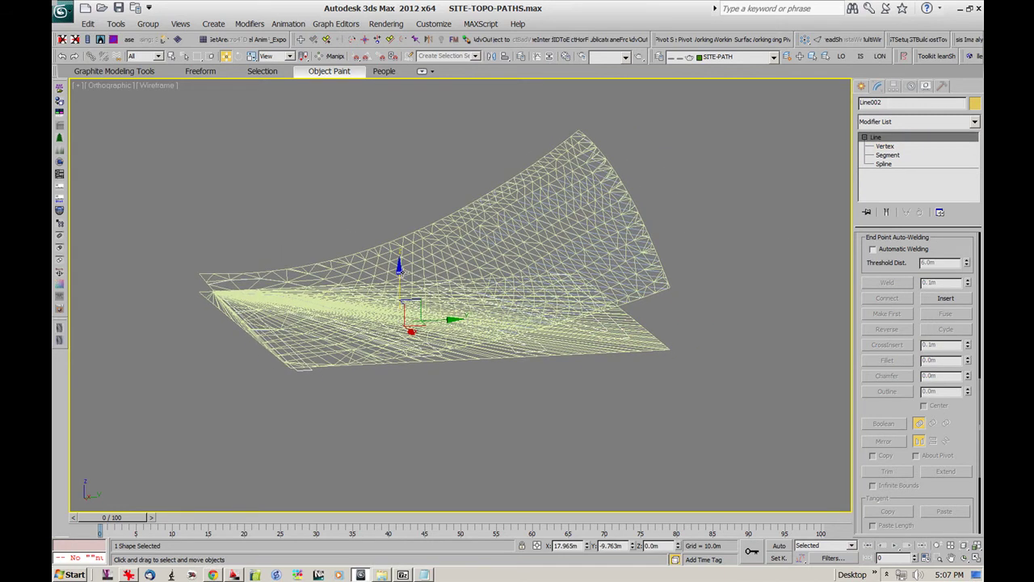
pyautogui.moveTo(399, 269); pyautogui.dragTo(399, 94)
pyautogui.moveTo(549, 232); pyautogui.dragTo(561, 229, button='middle')
pyautogui.moveTo(478, 251)
pyautogui.mouseDown(button='middle')
pyautogui.moveTo(485, 259)
pyautogui.moveTo(512, 253)
pyautogui.moveTo(457, 252)
pyautogui.moveTo(478, 272)
pyautogui.moveTo(521, 275)
pyautogui.moveTo(517, 291)
pyautogui.moveTo(512, 280)
pyautogui.moveTo(549, 280)
pyautogui.mouseUp(button='middle')
pyautogui.press('F3')
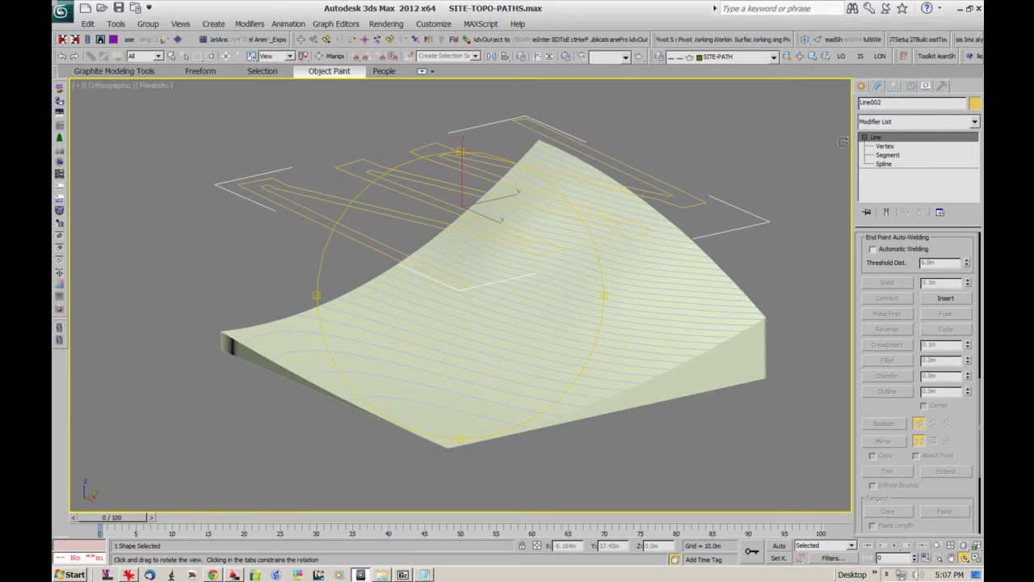
# Lower the vertices of the uppermost right-hand landing and of the path's upper end vertically towards the terrain surface
pyautogui.click(885, 146)
pyautogui.moveTo(558, 153); pyautogui.dragTo(553, 198, button='middle')
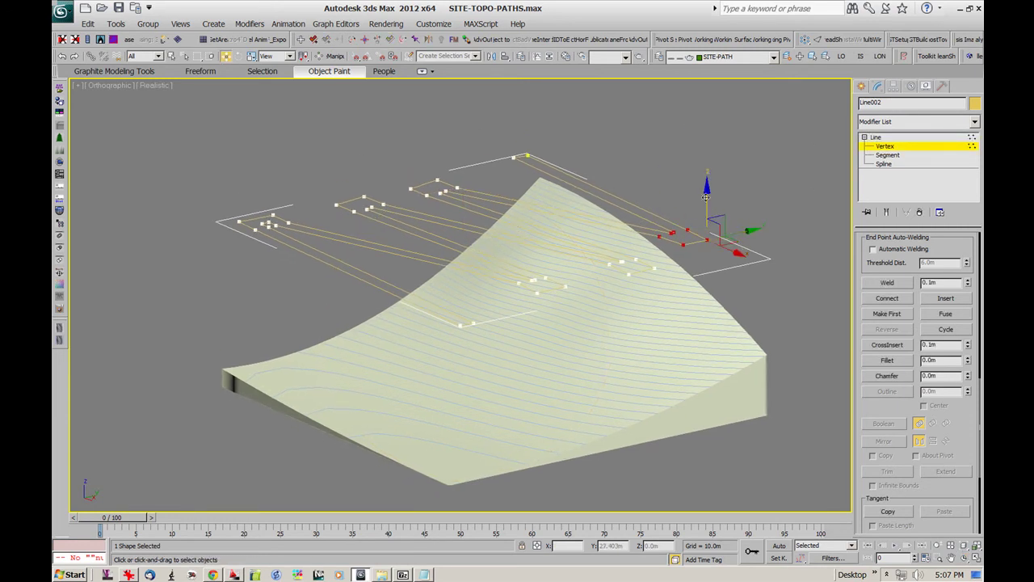
pyautogui.moveTo(707, 188); pyautogui.dragTo(694, 210)
pyautogui.moveTo(489, 187); pyautogui.dragTo(489, 188)
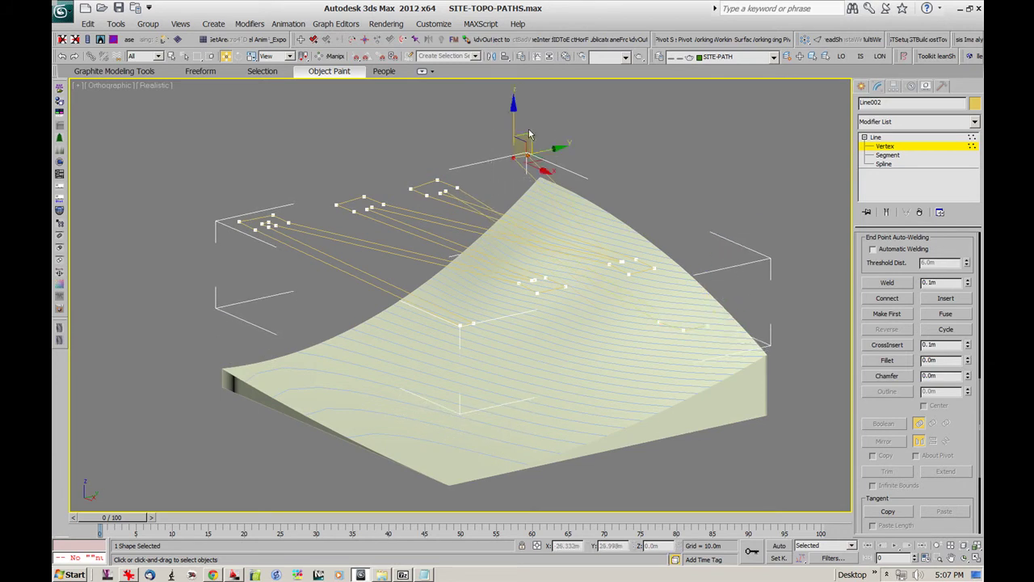
pyautogui.moveTo(513, 105); pyautogui.dragTo(562, 185)
# Lower the vertices of the second right-hand landing vertically to the terrain surface
pyautogui.moveTo(612, 281); pyautogui.dragTo(613, 281)
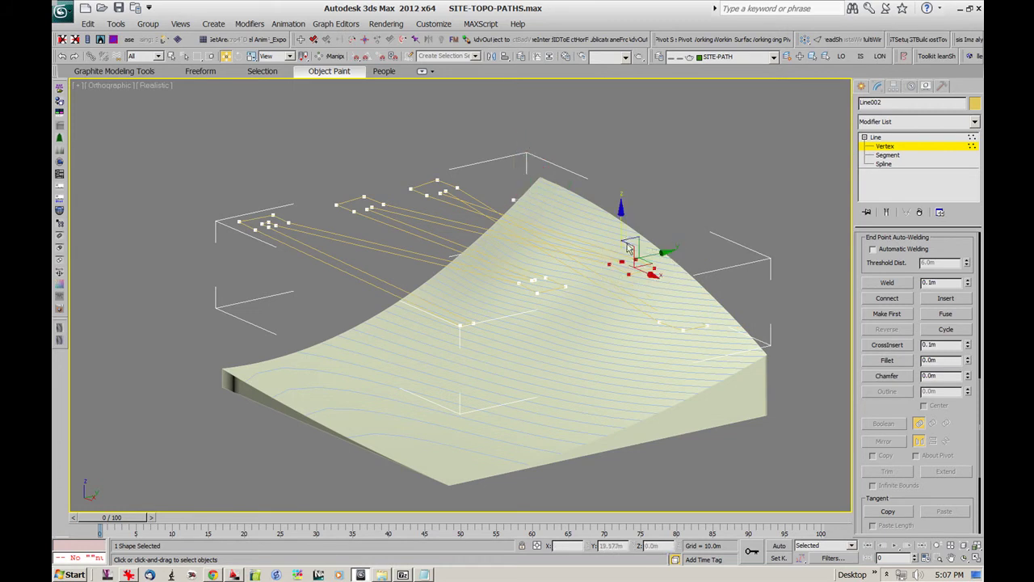
pyautogui.moveTo(621, 211); pyautogui.dragTo(634, 329)
pyautogui.moveTo(565, 284); pyautogui.dragTo(531, 253, button='middle')
pyautogui.keyDown('alt'); pyautogui.moveTo(468, 261); pyautogui.dragTo(464, 299, button='middle'); pyautogui.keyUp('alt')
# Lower the vertices of the three left-hand landings vertically until they follow the terrain surface
pyautogui.moveTo(494, 152); pyautogui.dragTo(323, 248)
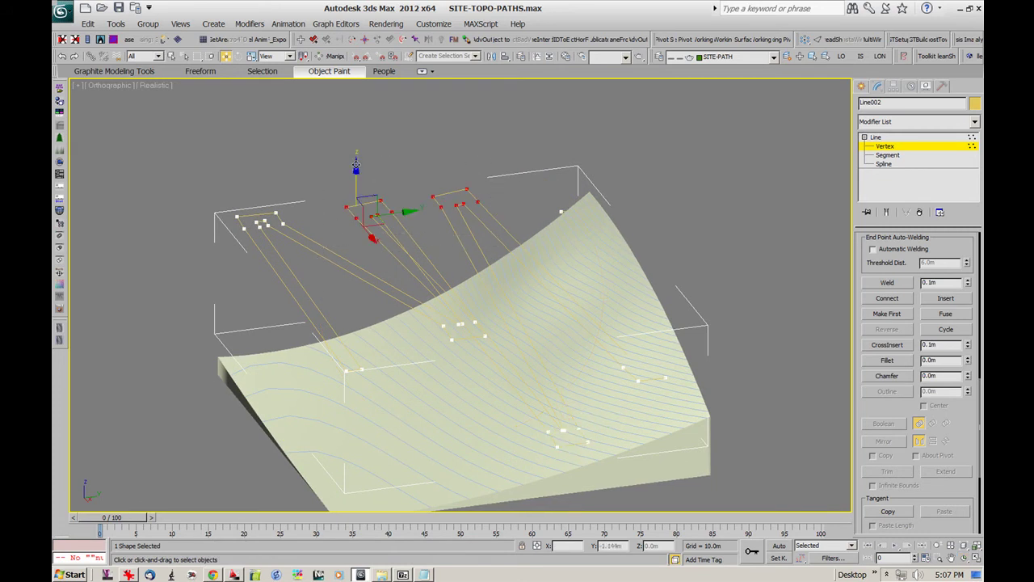
pyautogui.moveTo(356, 168); pyautogui.dragTo(371, 265)
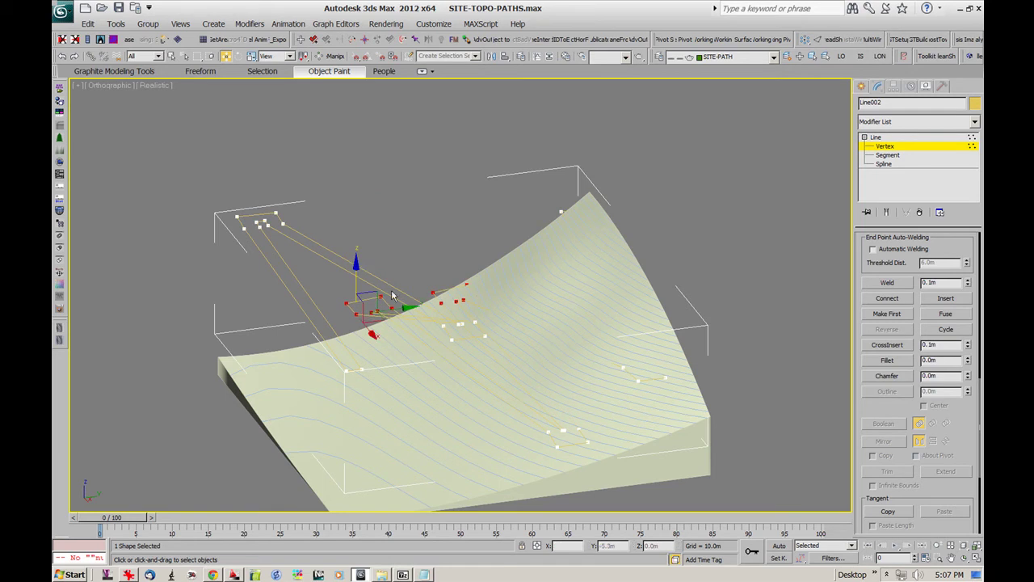
pyautogui.moveTo(345, 329); pyautogui.dragTo(346, 290)
pyautogui.moveTo(228, 250); pyautogui.dragTo(228, 250)
pyautogui.moveTo(263, 184); pyautogui.dragTo(264, 323)
# Lower the vertices at the path's bottom end to the low edge of the terrain
pyautogui.moveTo(341, 387); pyautogui.dragTo(340, 387)
pyautogui.moveTo(349, 445); pyautogui.dragTo(348, 468)
pyautogui.moveTo(349, 469); pyautogui.dragTo(379, 340, button='middle')
pyautogui.moveTo(379, 335); pyautogui.dragTo(380, 356)
# Lower the vertices of the lowest right-hand landing by about 10 m to the terrain surface
pyautogui.moveTo(470, 176); pyautogui.dragTo(442, 192, button='middle')
pyautogui.keyDown('alt'); pyautogui.moveTo(410, 260); pyautogui.dragTo(409, 268); pyautogui.keyUp('alt')
pyautogui.keyDown('alt'); pyautogui.moveTo(409, 267); pyautogui.dragTo(535, 252, button='middle'); pyautogui.keyUp('alt')
pyautogui.scroll(-3, 404, 299)
pyautogui.moveTo(395, 302); pyautogui.dragTo(589, 253, button='middle')
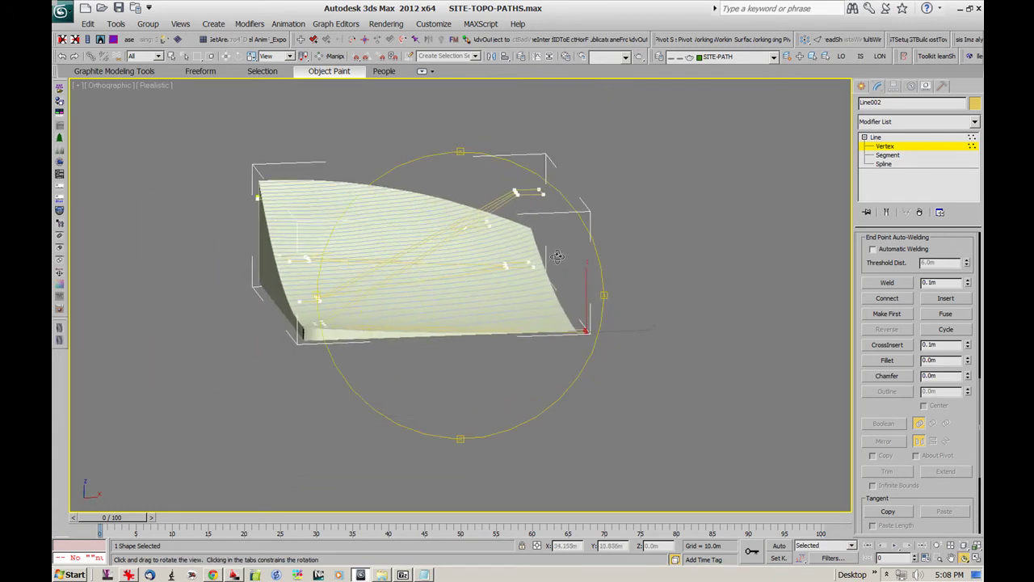
pyautogui.rightClick(589, 253)
pyautogui.click(515, 191)
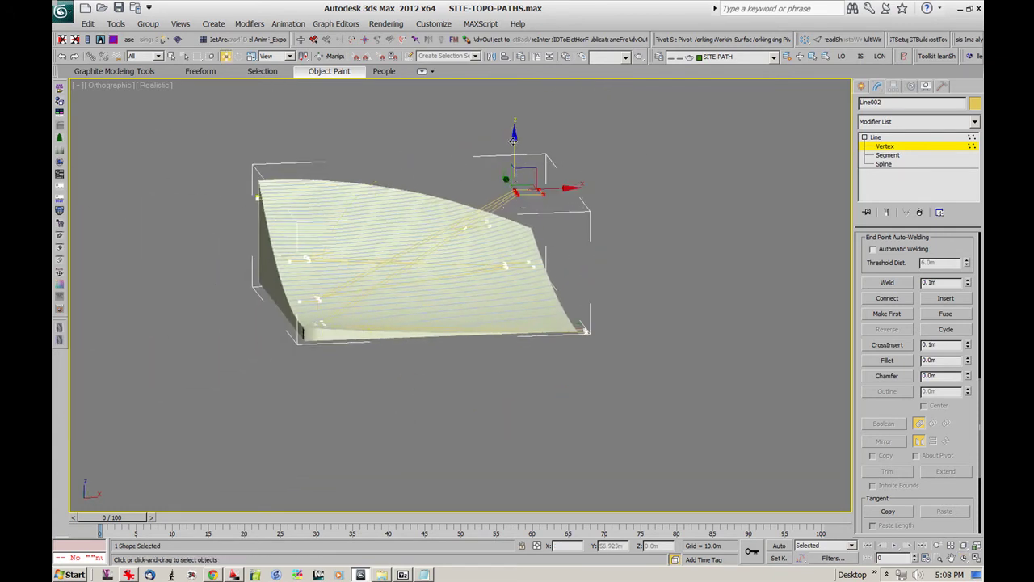
pyautogui.moveTo(514, 139); pyautogui.dragTo(529, 253)
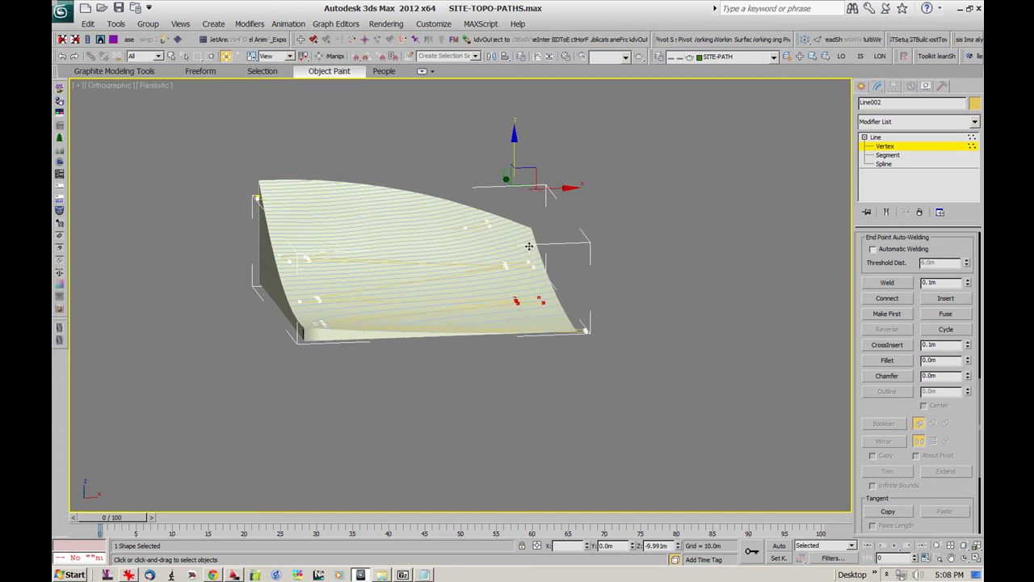
pyautogui.moveTo(529, 249); pyautogui.dragTo(570, 259, button='middle')
pyautogui.scroll(2, 490, 235)
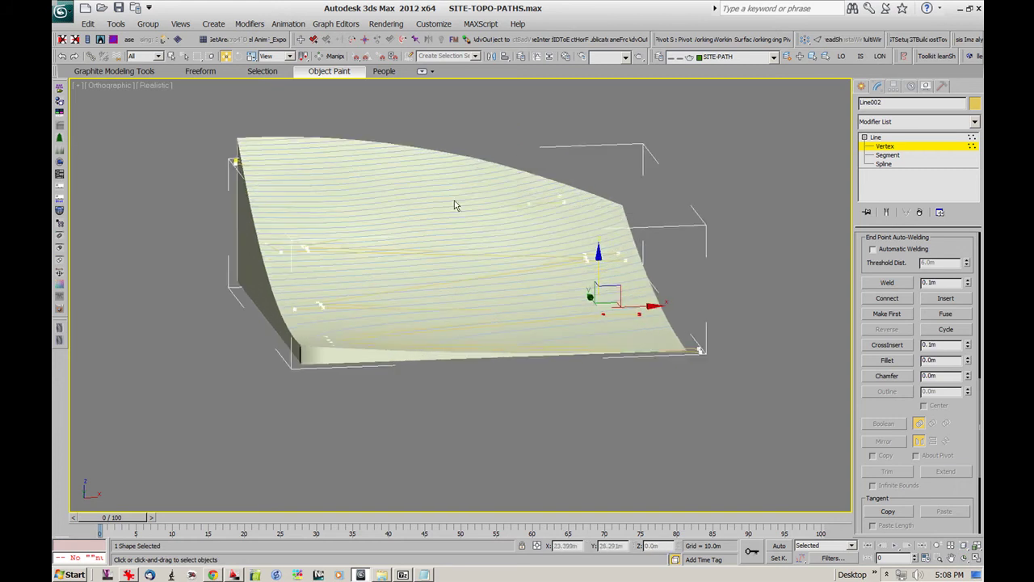
# Raise the path's upper end vertices by about 0.2 m and leave vertex editing
pyautogui.moveTo(453, 226); pyautogui.dragTo(518, 233, button='middle')
pyautogui.click(317, 188)
pyautogui.moveTo(317, 143); pyautogui.dragTo(318, 138)
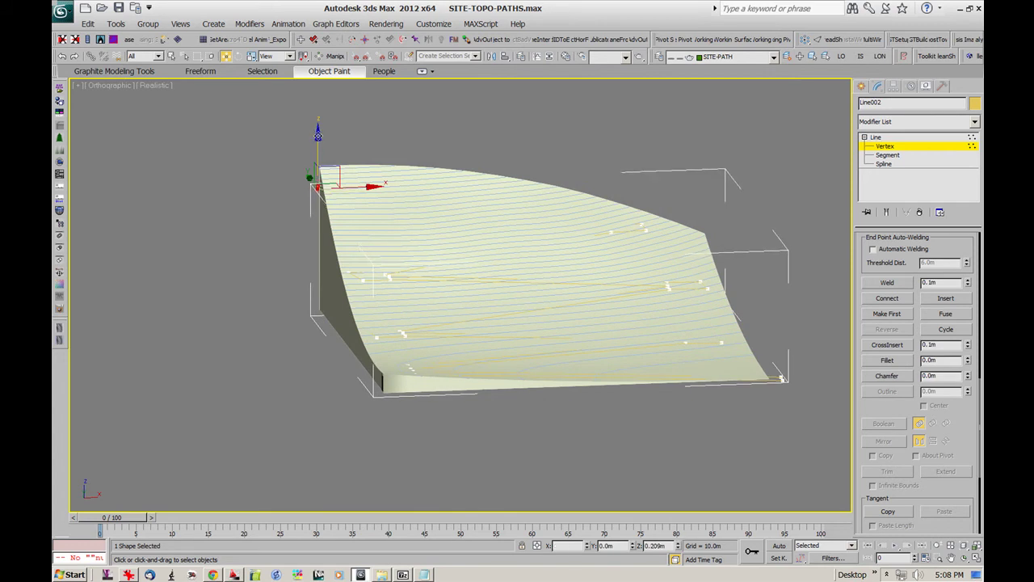
pyautogui.moveTo(554, 219); pyautogui.dragTo(512, 254, button='middle')
pyautogui.click(883, 143)
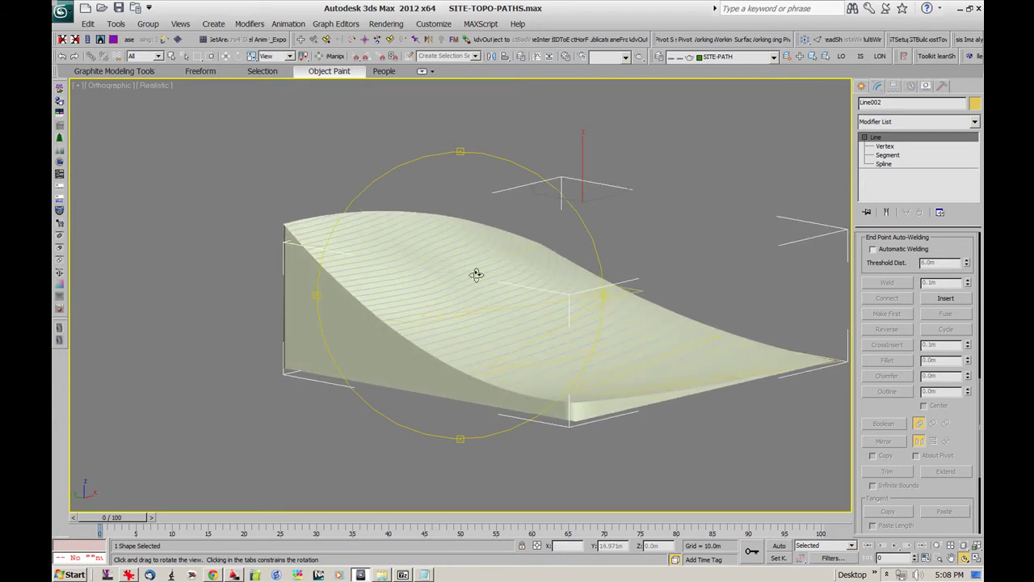
# Rename the path line DRIVER-PATH
pyautogui.keyDown('alt'); pyautogui.moveTo(418, 293); pyautogui.dragTo(450, 299, button='middle'); pyautogui.keyUp('alt')
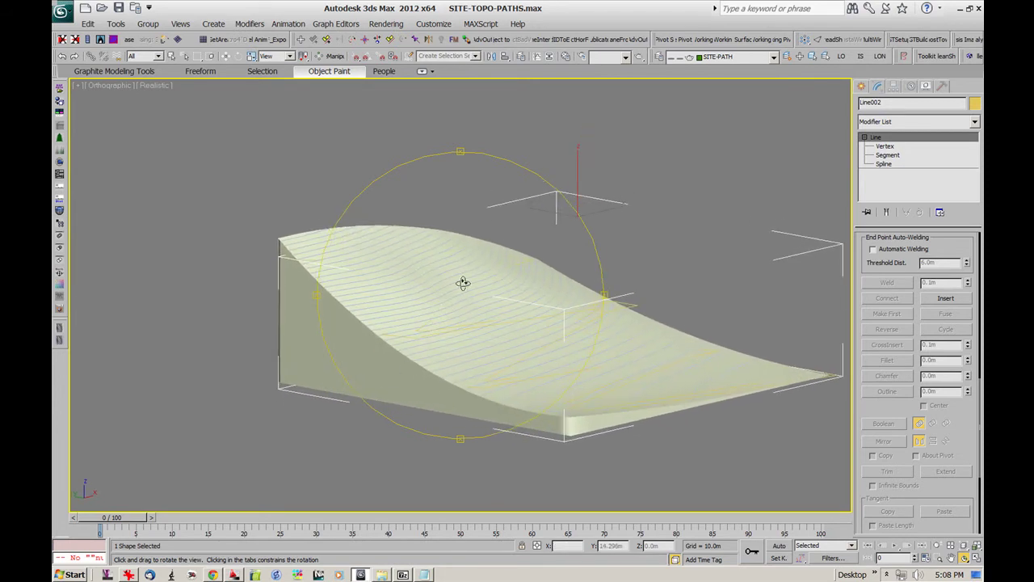
pyautogui.moveTo(538, 306); pyautogui.dragTo(466, 289, button='middle')
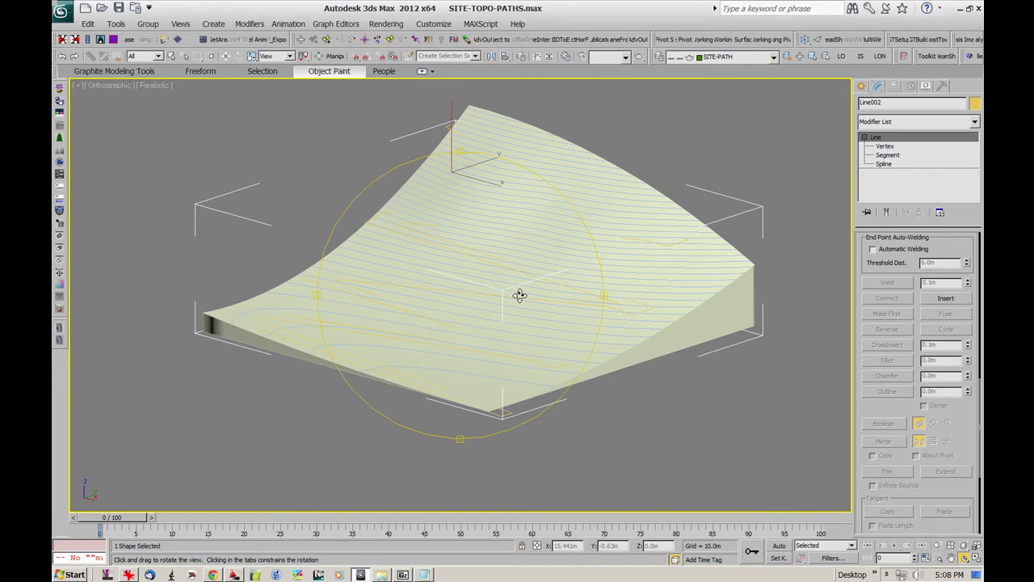
pyautogui.keyDown('alt'); pyautogui.moveTo(504, 291); pyautogui.dragTo(485, 258, button='middle'); pyautogui.keyUp('alt')
pyautogui.moveTo(519, 291); pyautogui.dragTo(501, 307)
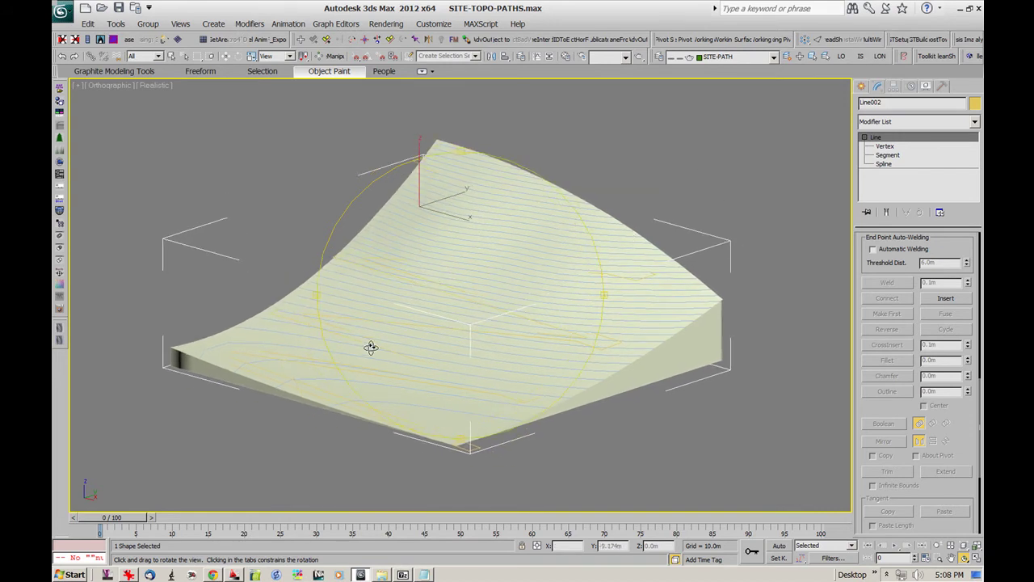
pyautogui.click(887, 103)
pyautogui.write('PATH')
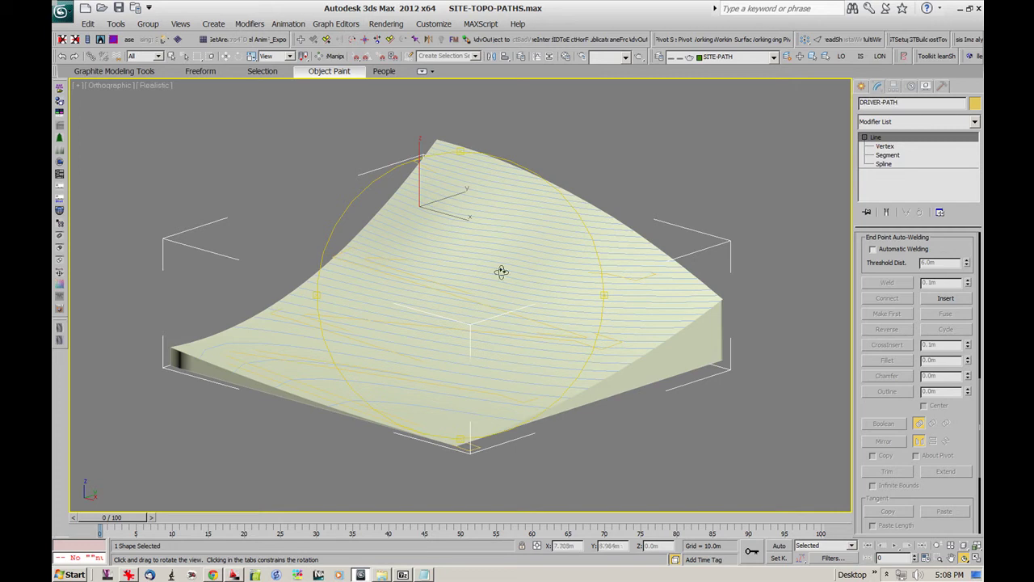
pyautogui.moveTo(630, 234); pyautogui.dragTo(656, 232, button='middle')
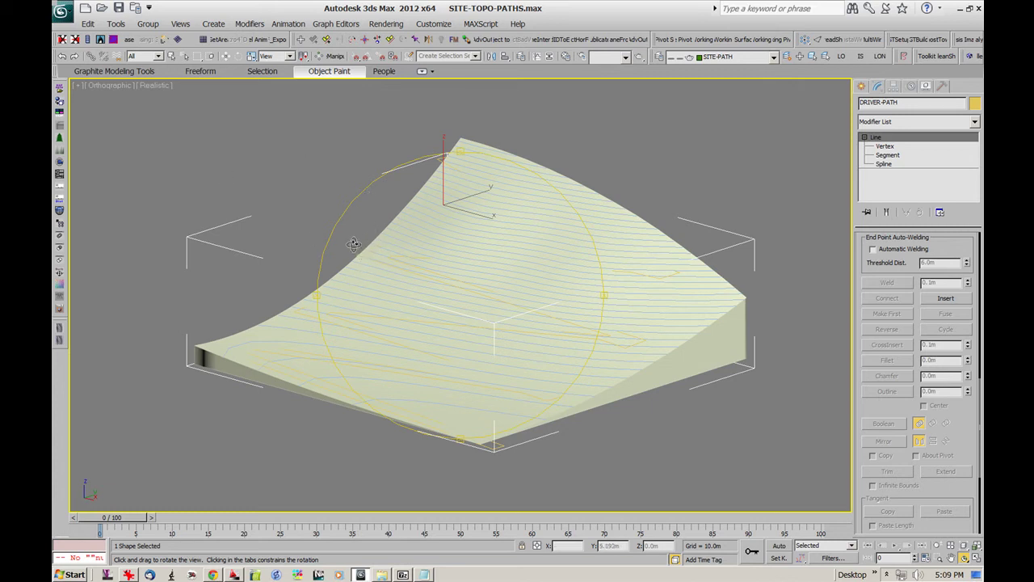
# Clone DRIVER-PATH as a reference named DRIVER-UPPER-CUT
pyautogui.click(89, 24)
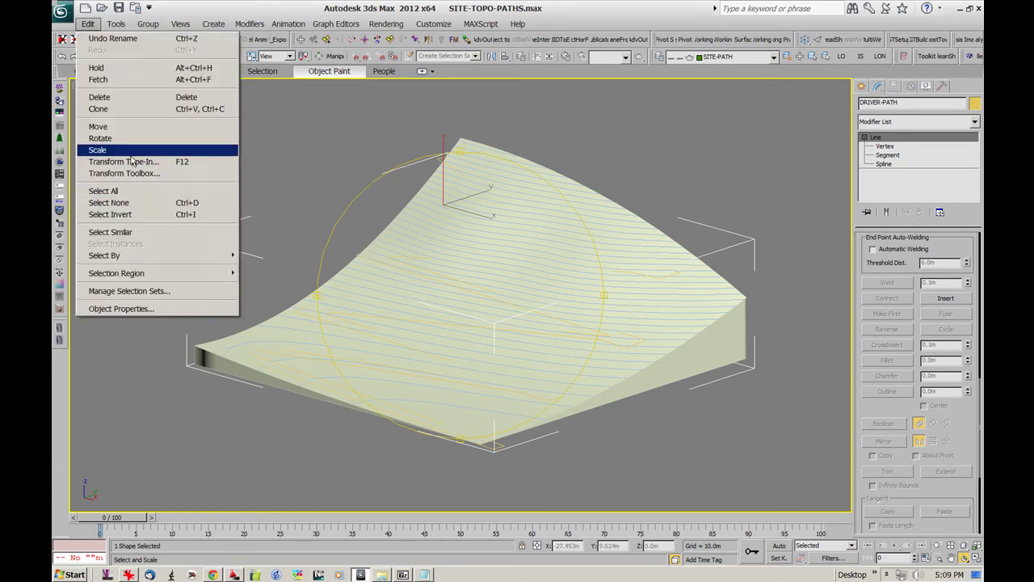
pyautogui.click(99, 109)
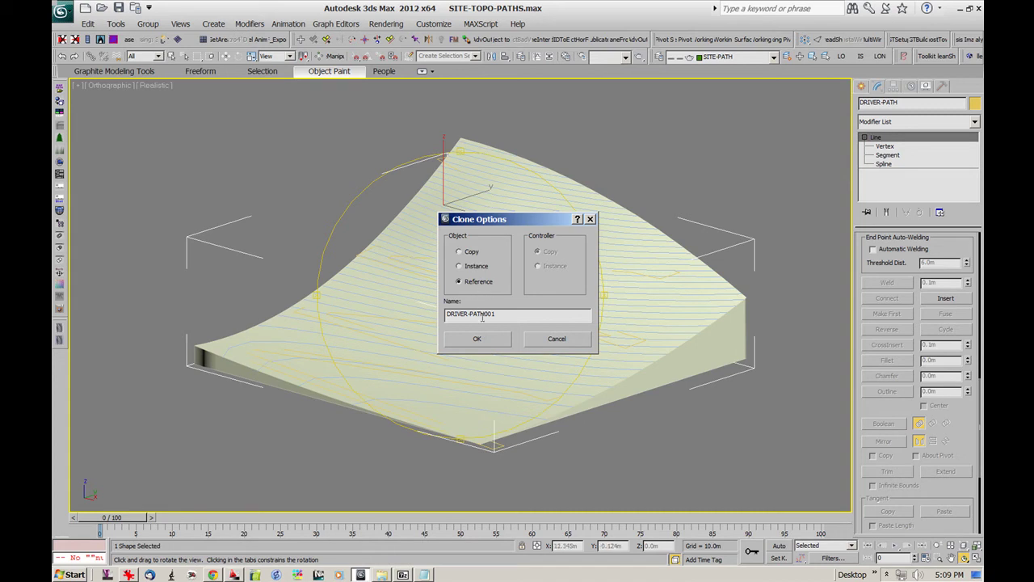
pyautogui.moveTo(470, 314); pyautogui.dragTo(513, 318)
pyautogui.write('UPPER-CU')
pyautogui.click(480, 345)
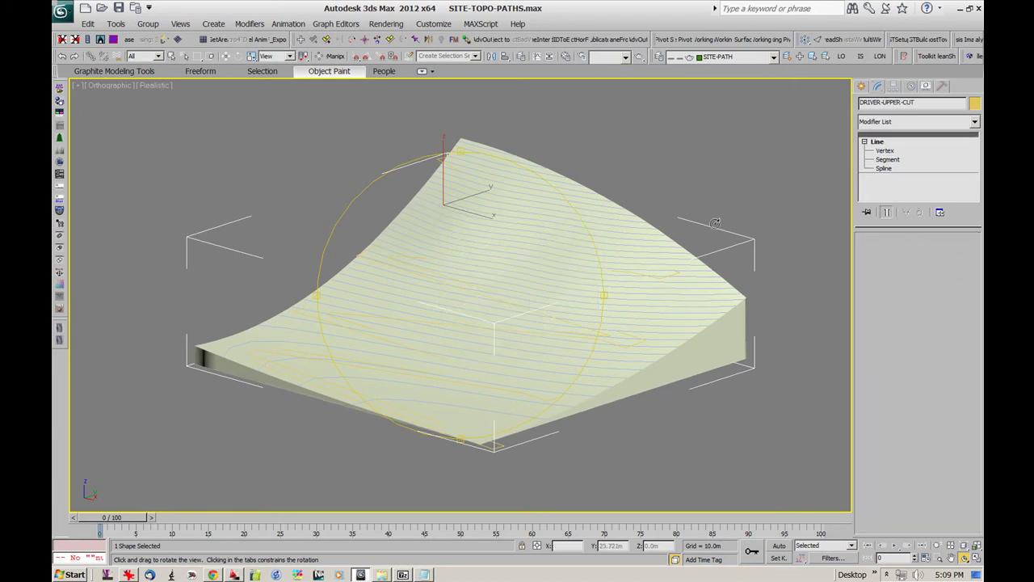
# Add a Bevel modifier to DRIVER-UPPER-CUT
pyautogui.click(975, 122)
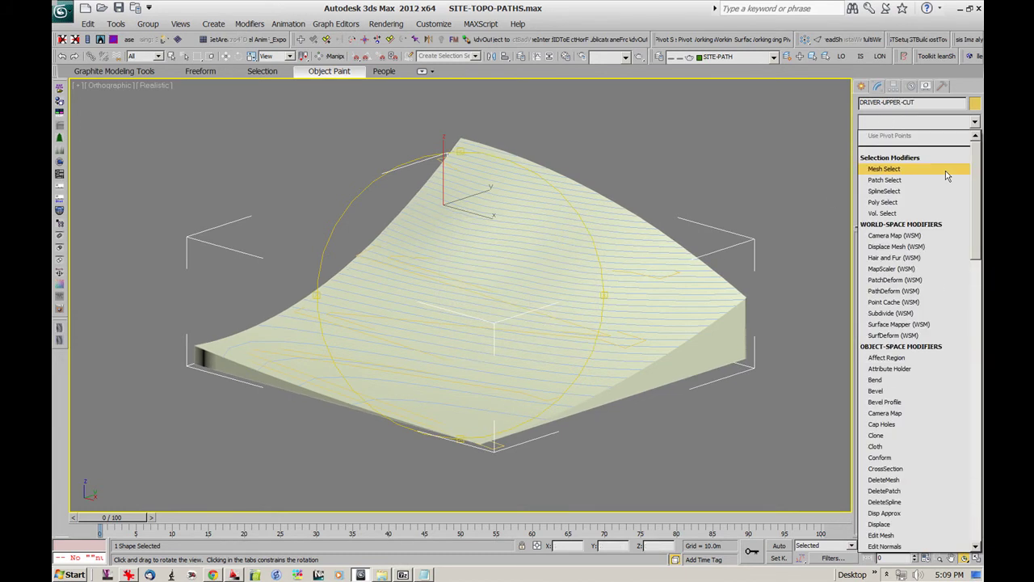
pyautogui.press('b')
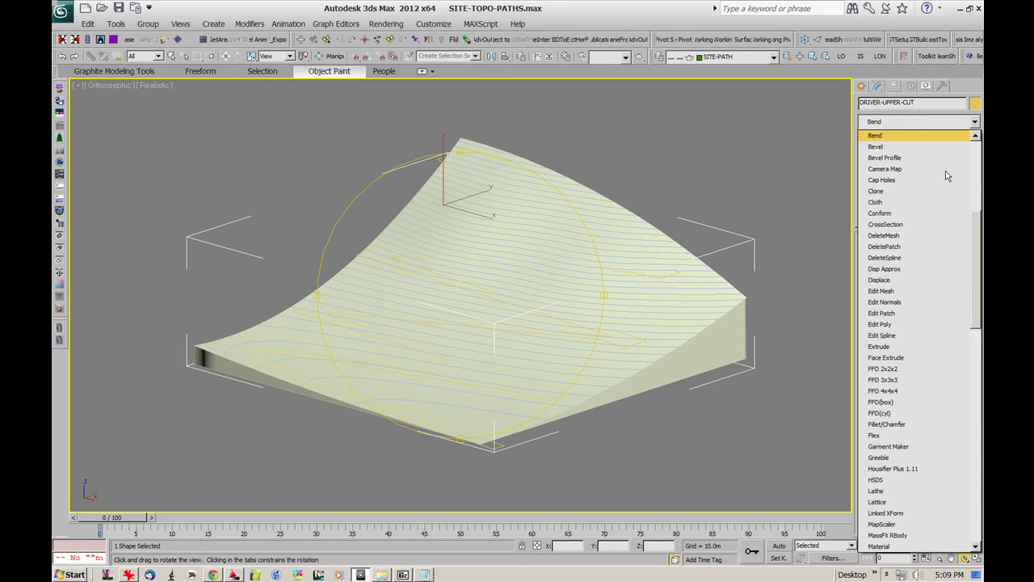
pyautogui.click(877, 147)
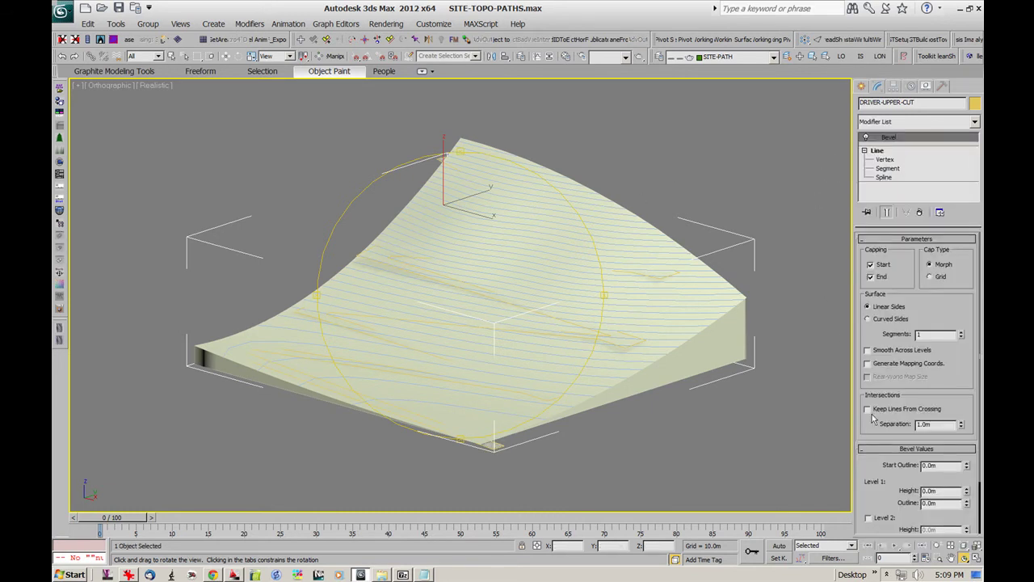
pyautogui.moveTo(484, 311); pyautogui.dragTo(477, 325)
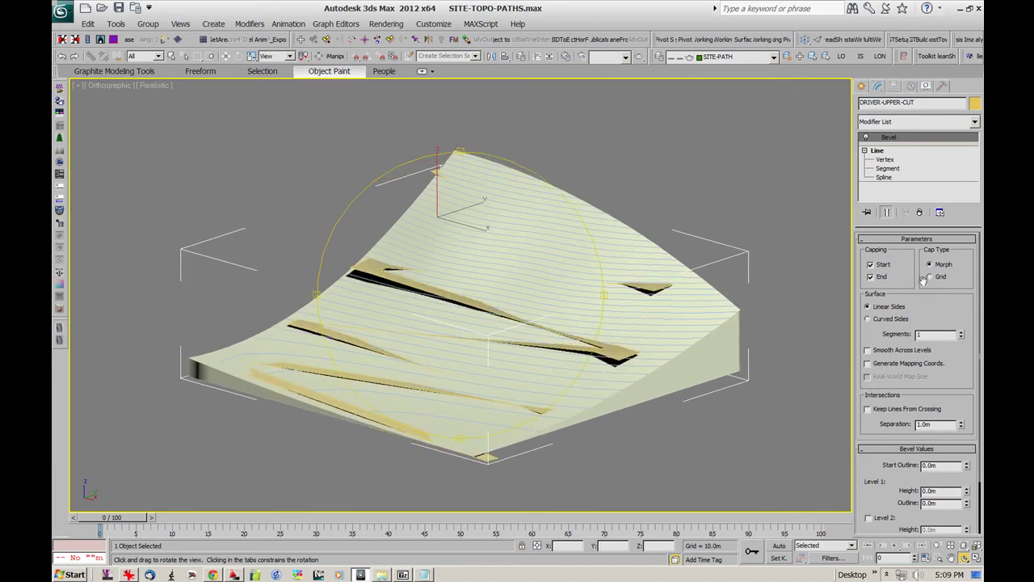
# Set the Level 1 height of the DRIVER-UPPER-CUT bevel to 1.5 m
pyautogui.moveTo(874, 429); pyautogui.dragTo(877, 367)
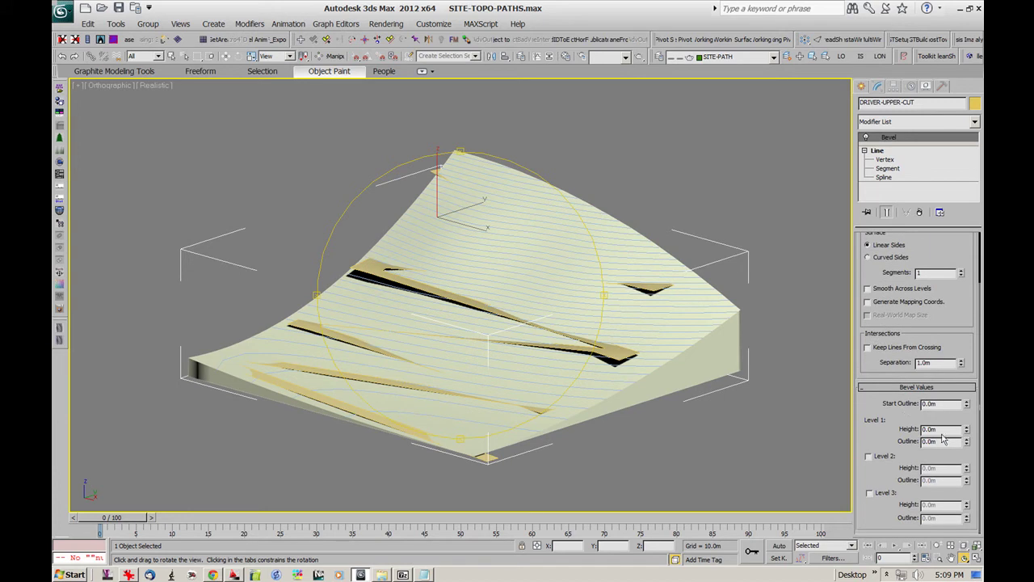
pyautogui.moveTo(967, 423); pyautogui.dragTo(968, 408)
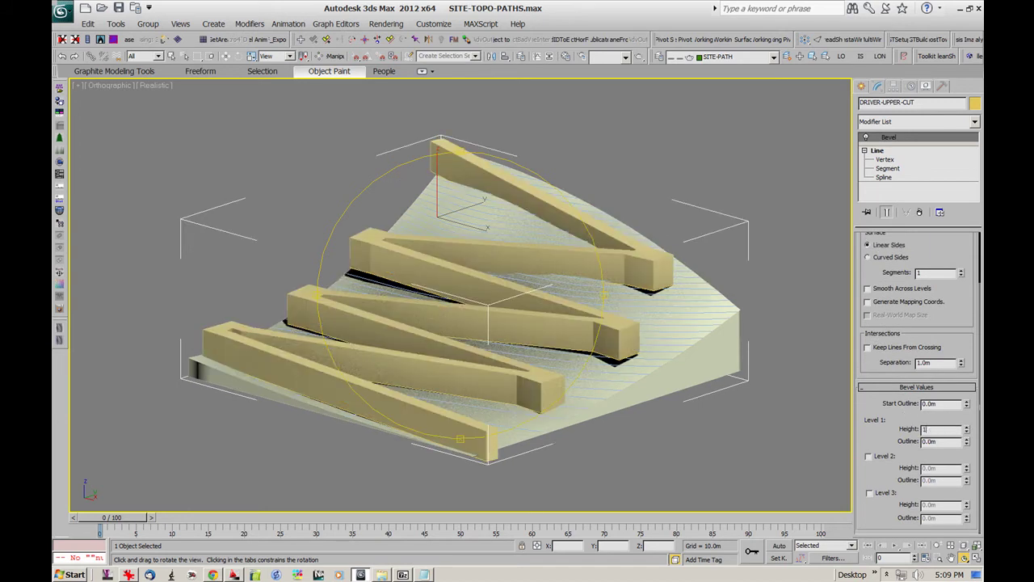
pyautogui.press('Return')
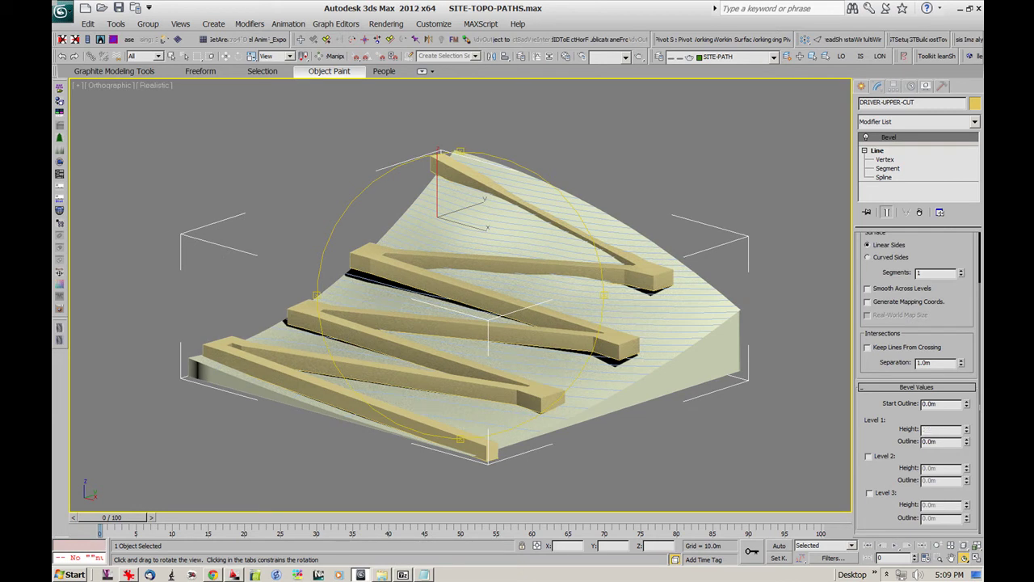
pyautogui.write('1.5')
pyautogui.press('Return')
pyautogui.moveTo(483, 286); pyautogui.dragTo(530, 298)
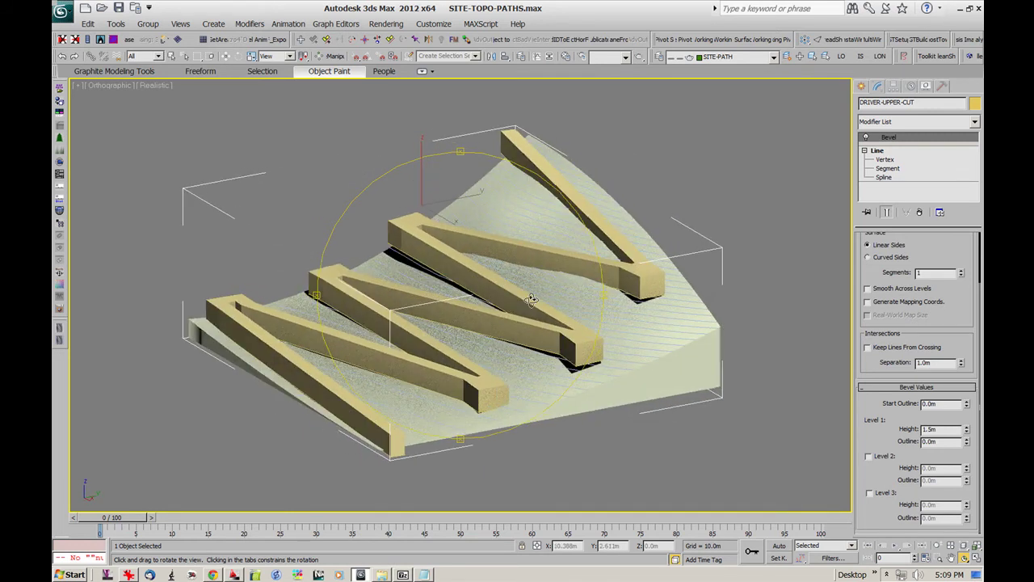
# Set the Level 1 outline of the upper cut's bevel to 0.2 m and deselect the object
pyautogui.click(967, 442)
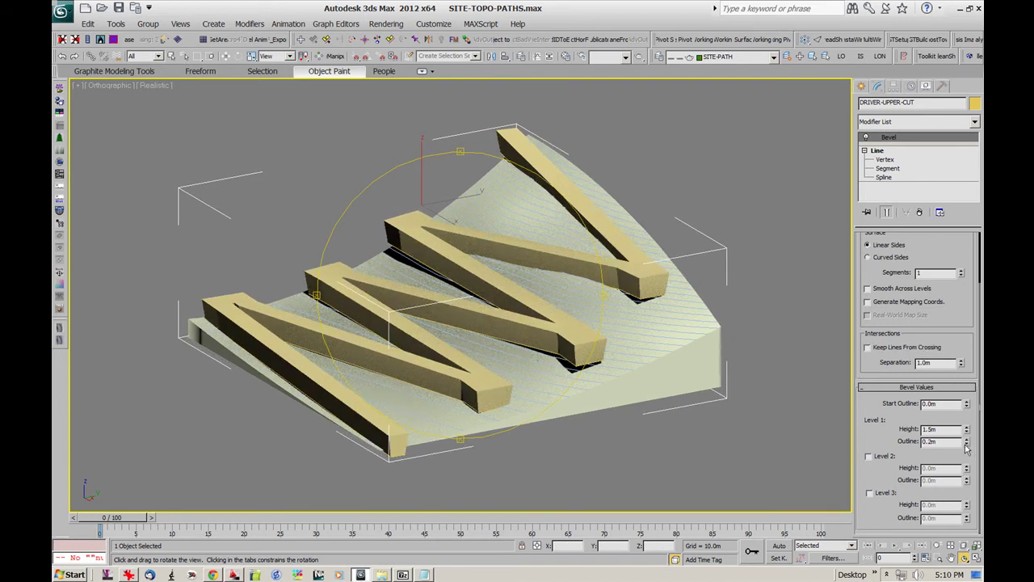
pyautogui.moveTo(532, 312); pyautogui.dragTo(605, 147)
pyautogui.rightClick(604, 147)
pyautogui.click(654, 133)
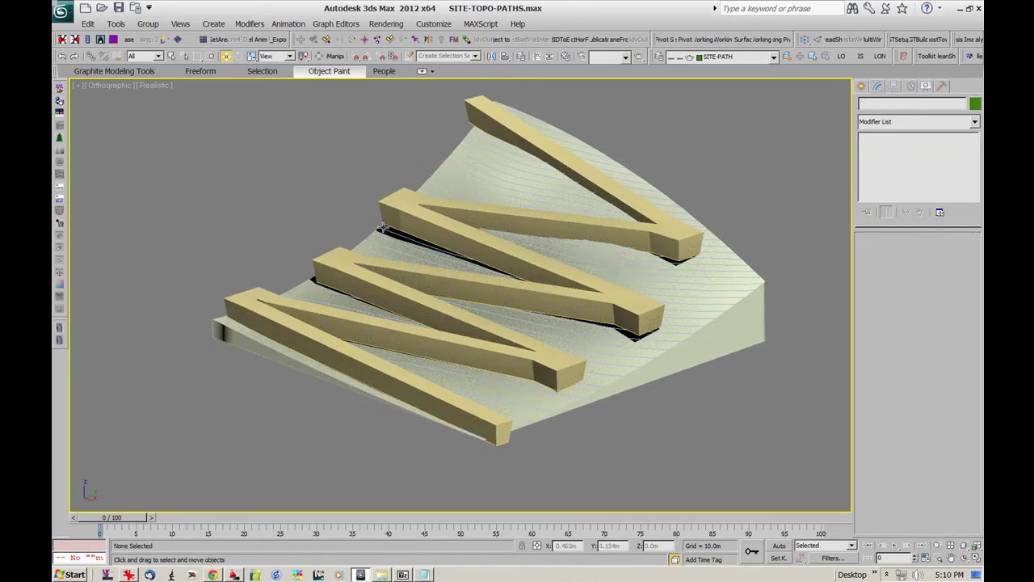
# Clone the original DRIVER-PATH line as a reference named DRIVER-LOWER-FILL
pyautogui.click(389, 227)
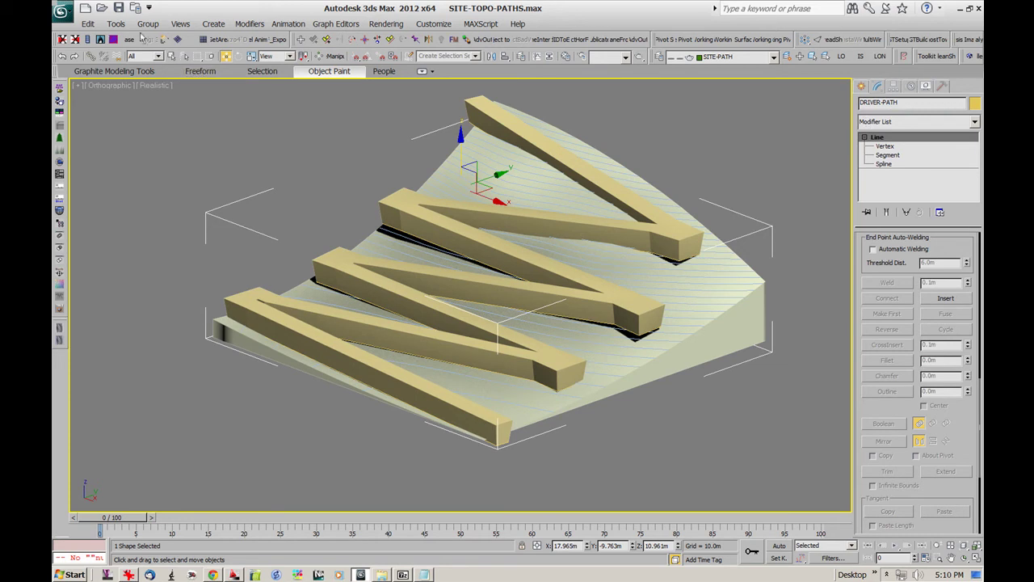
pyautogui.click(116, 23)
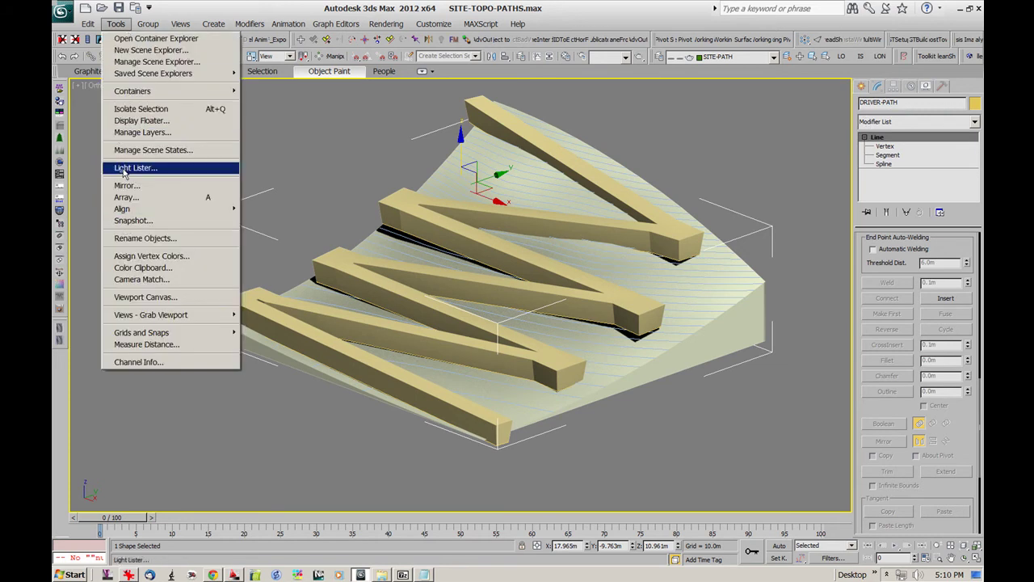
pyautogui.moveTo(87, 23)
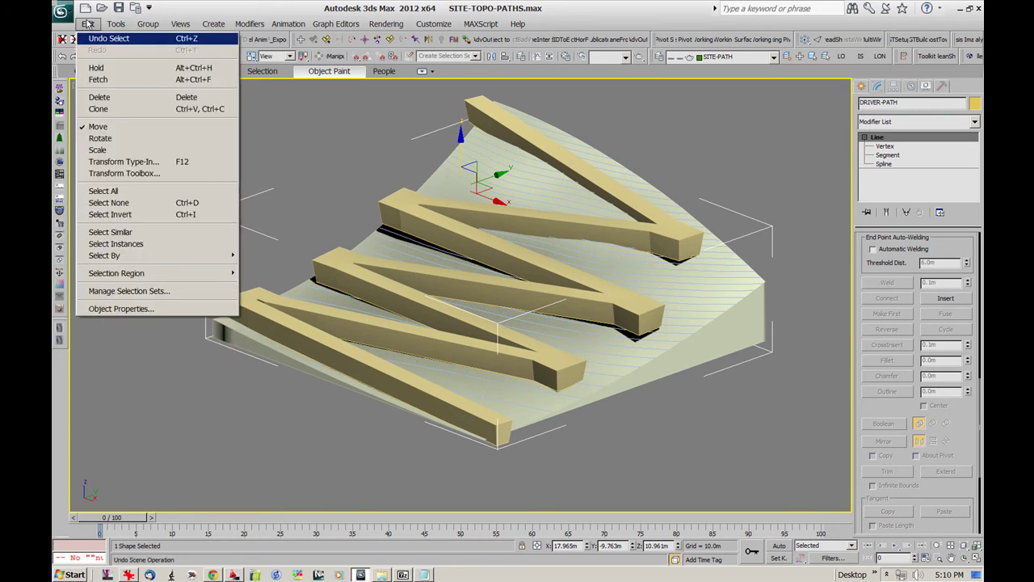
pyautogui.click(112, 110)
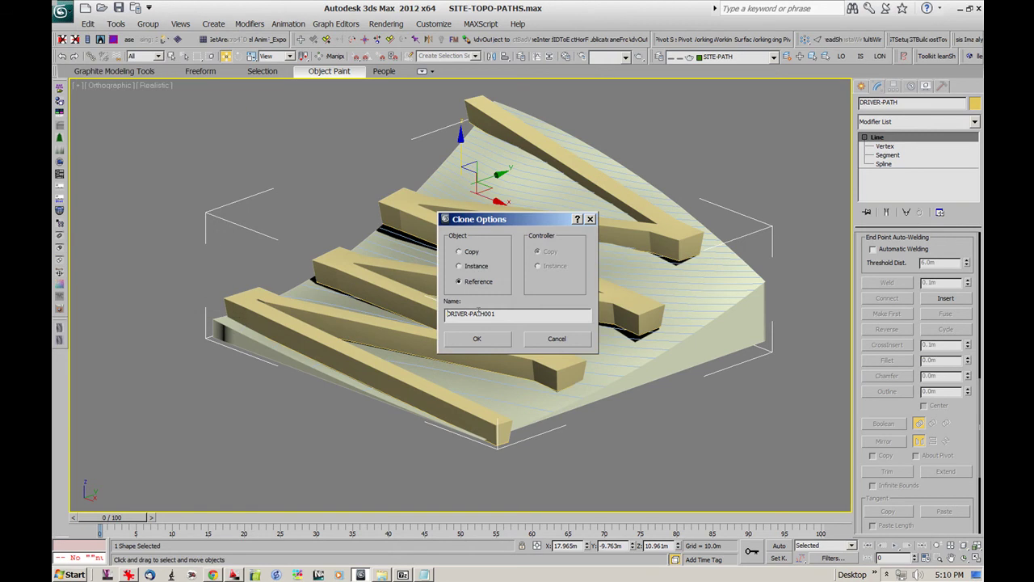
pyautogui.moveTo(471, 314); pyautogui.dragTo(551, 313)
pyautogui.write('LOWER-FILL')
pyautogui.click(493, 342)
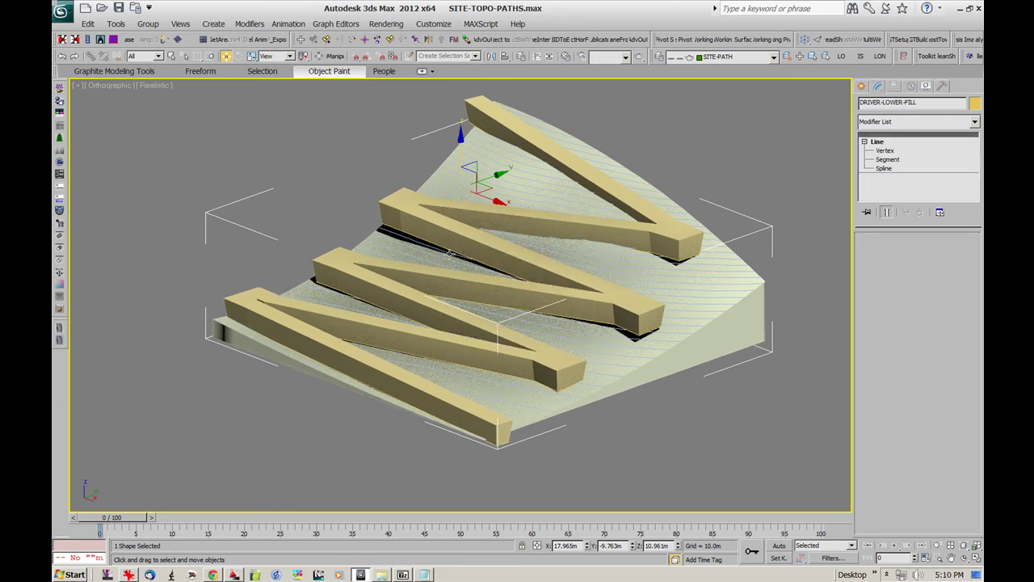
# Add a Bevel modifier to DRIVER-LOWER-FILL with a Level 1 height of -1.5 m
pyautogui.click(975, 121)
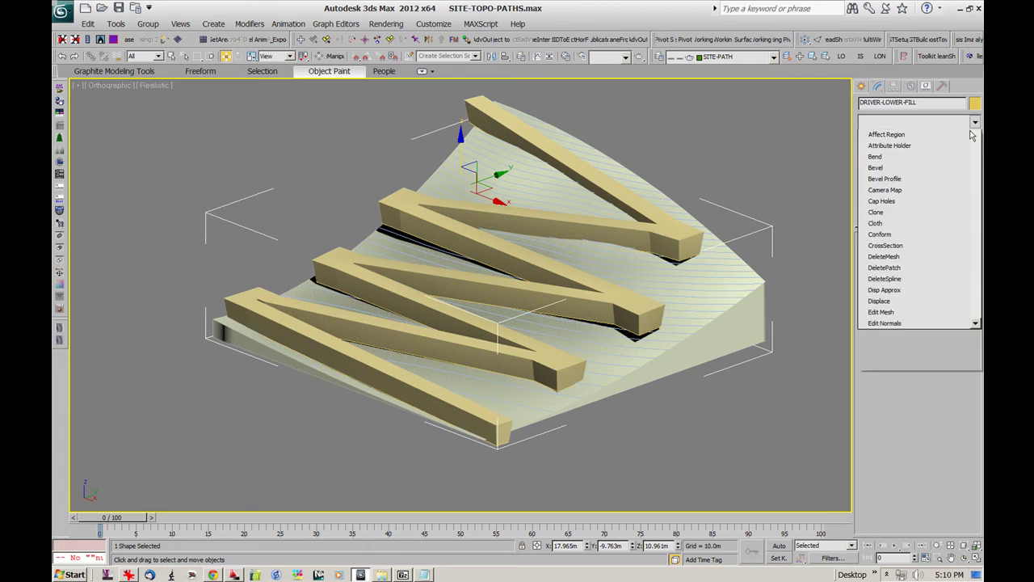
pyautogui.press('b')
pyautogui.scroll(-4, 958, 158)
pyautogui.press('Down')
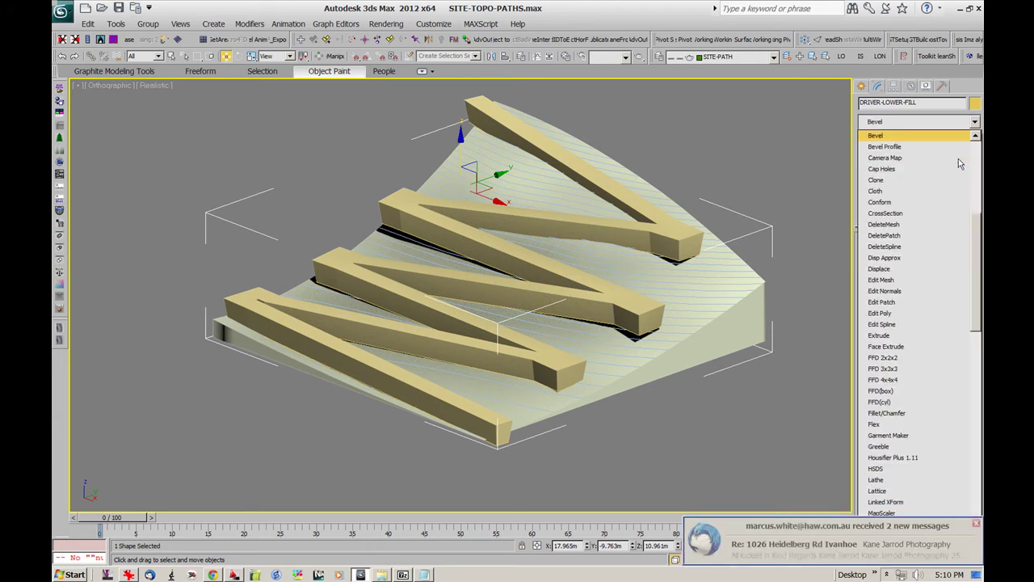
pyautogui.press('Return')
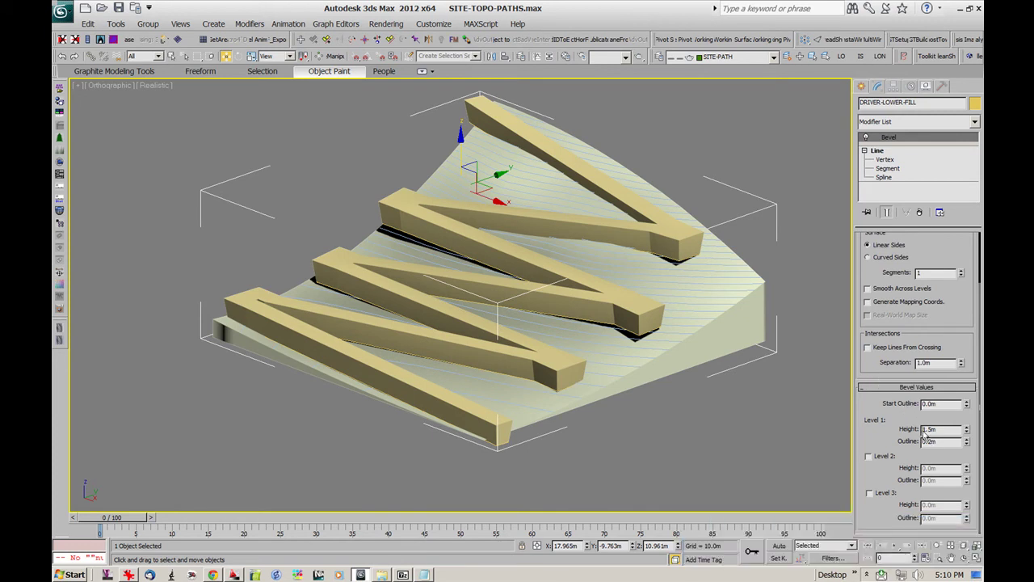
pyautogui.press('Return')
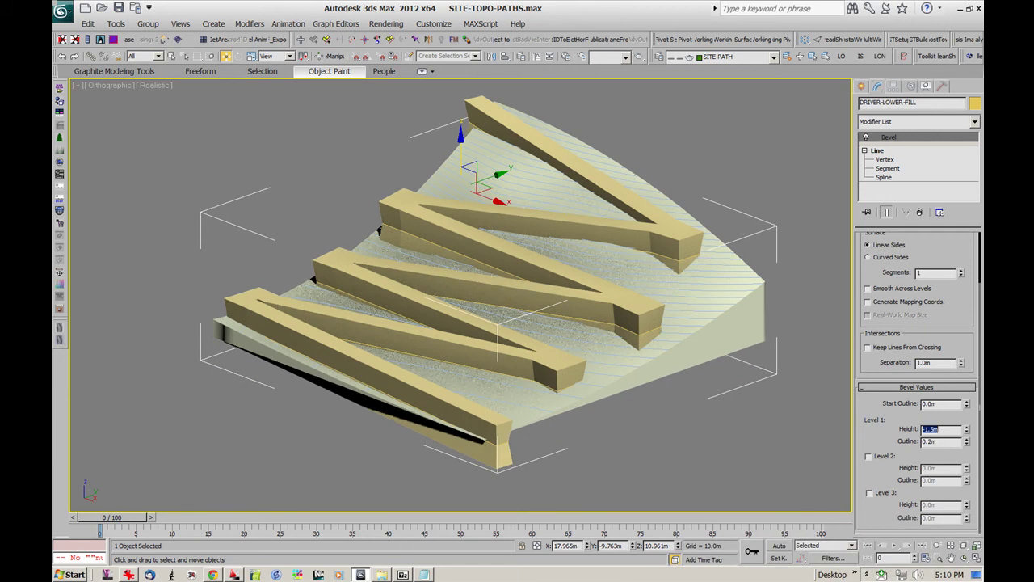
# Isolate DRIVER-LOWER-FILL to inspect its tapered shape, restore the full scene and clear the selection
pyautogui.moveTo(546, 293); pyautogui.dragTo(507, 293, button='middle')
pyautogui.hotkey('alt', 'q')
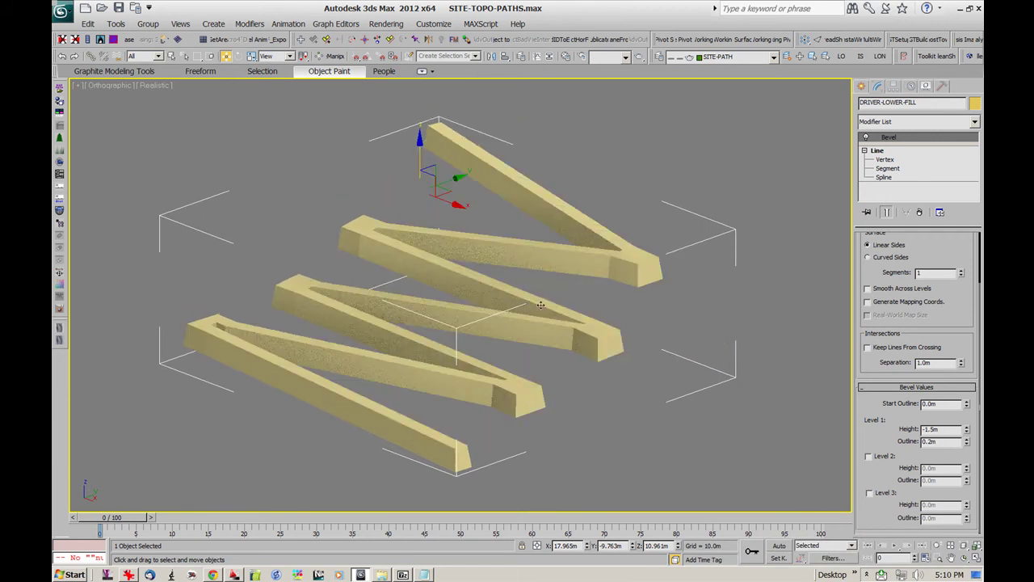
pyautogui.keyDown('alt'); pyautogui.moveTo(439, 325); pyautogui.dragTo(508, 314, button='middle'); pyautogui.keyUp('alt')
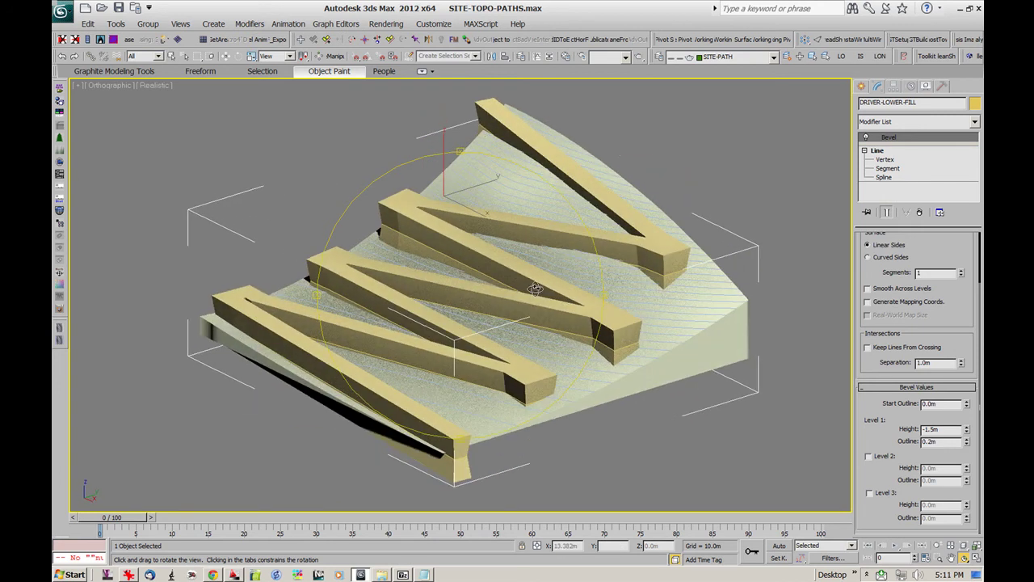
pyautogui.click(728, 262)
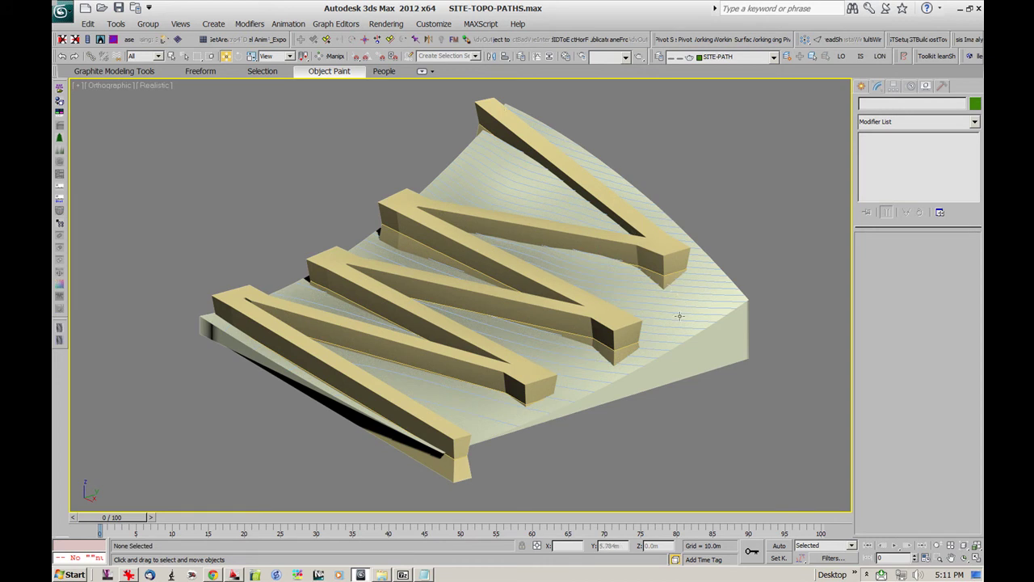
# Subtract DRIVER-UPPER-CUT from the terrain with a ProBoolean compound object and inspect the cut slopes
pyautogui.click(723, 354)
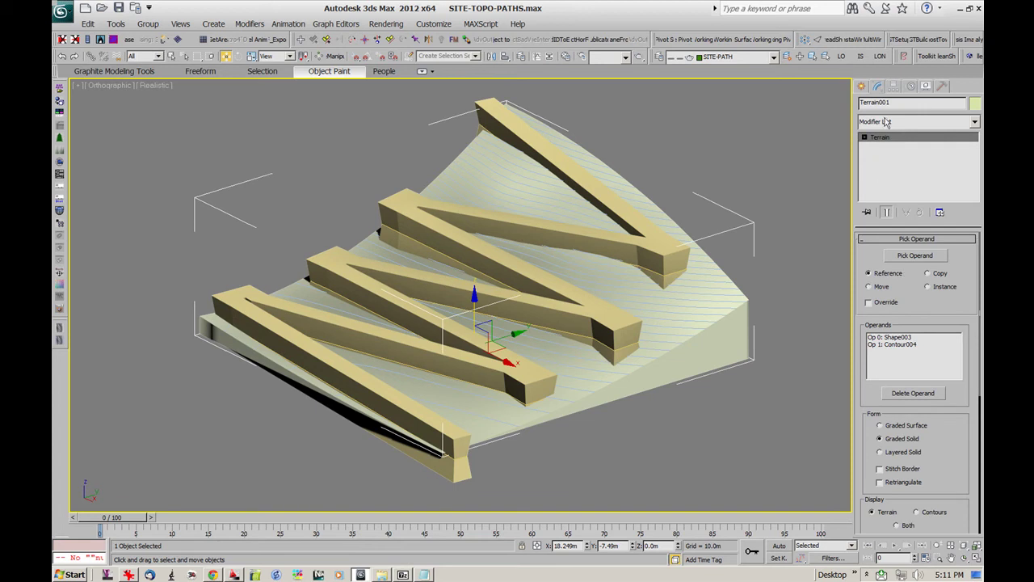
pyautogui.click(863, 87)
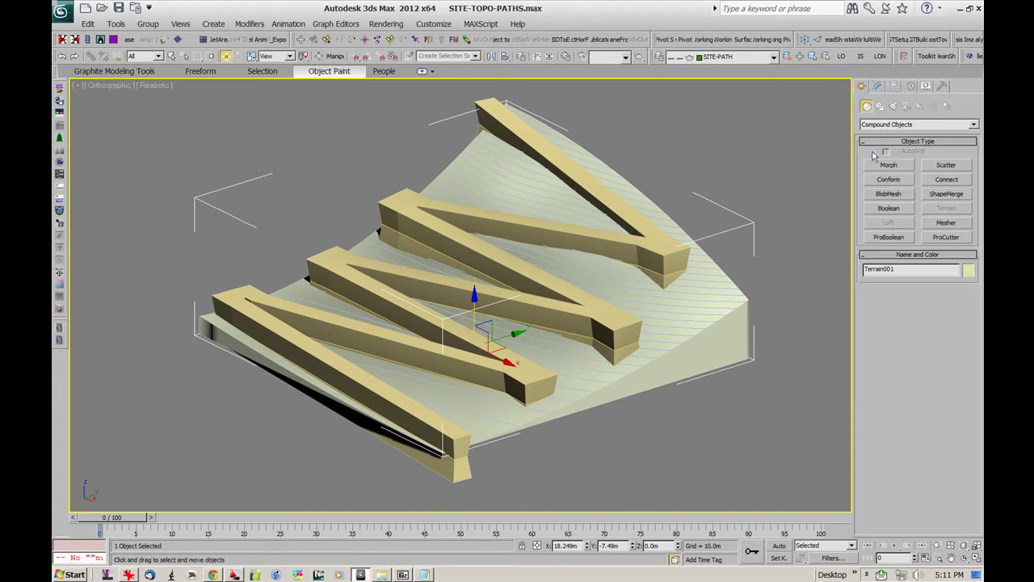
pyautogui.click(893, 126)
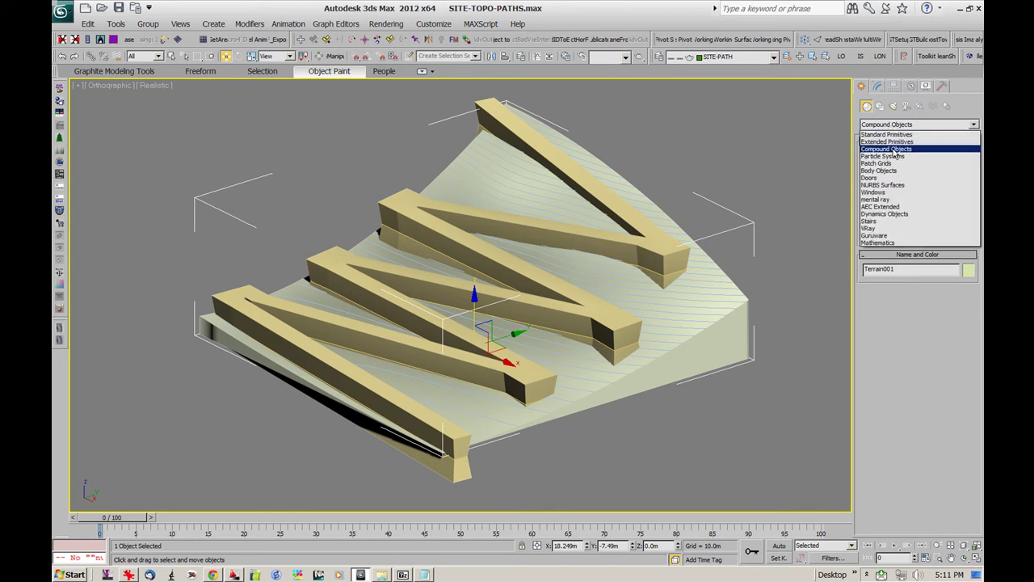
pyautogui.click(889, 150)
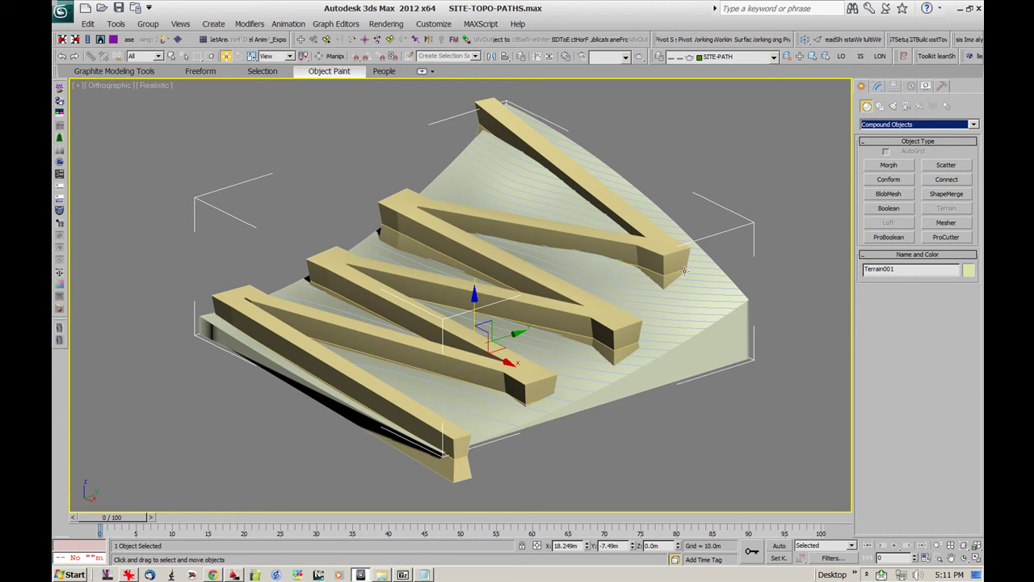
pyautogui.click(890, 238)
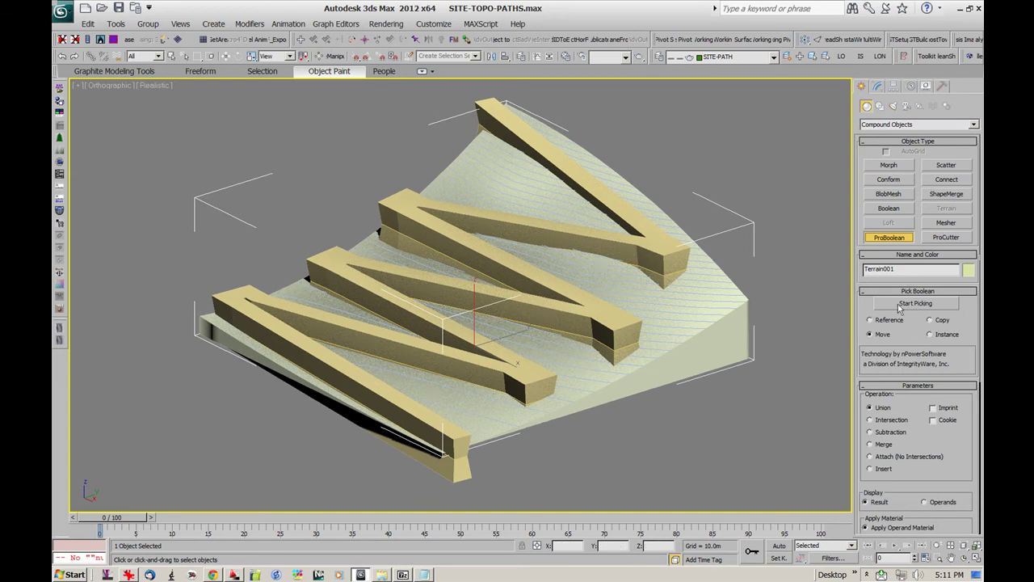
pyautogui.scroll(-2, 866, 305)
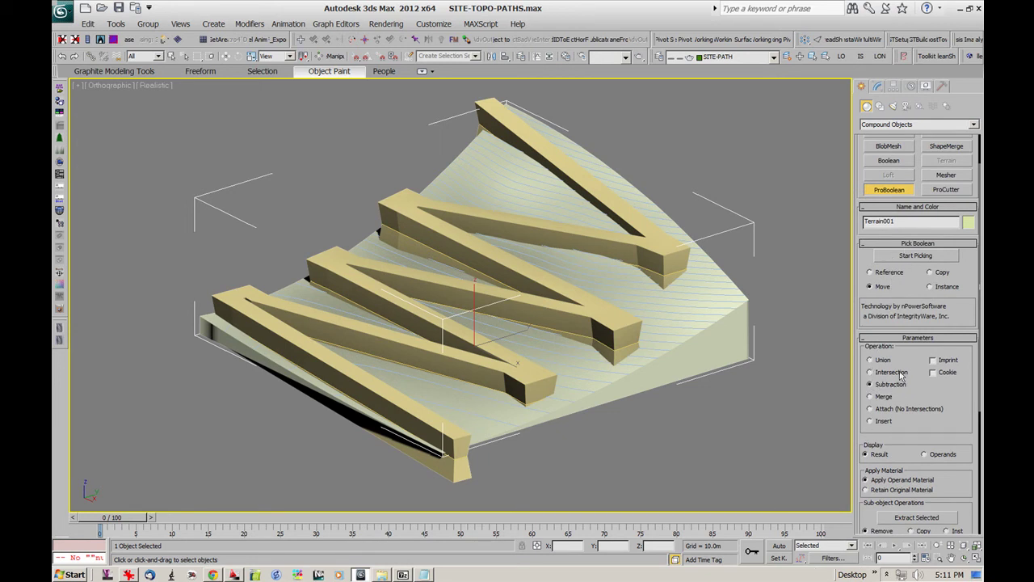
pyautogui.click(903, 257)
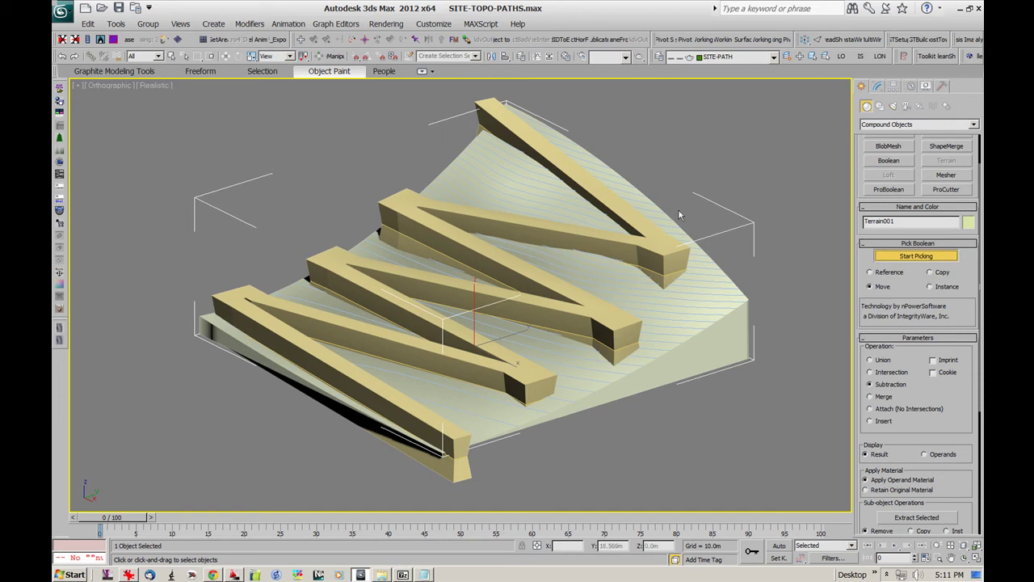
pyautogui.click(483, 107)
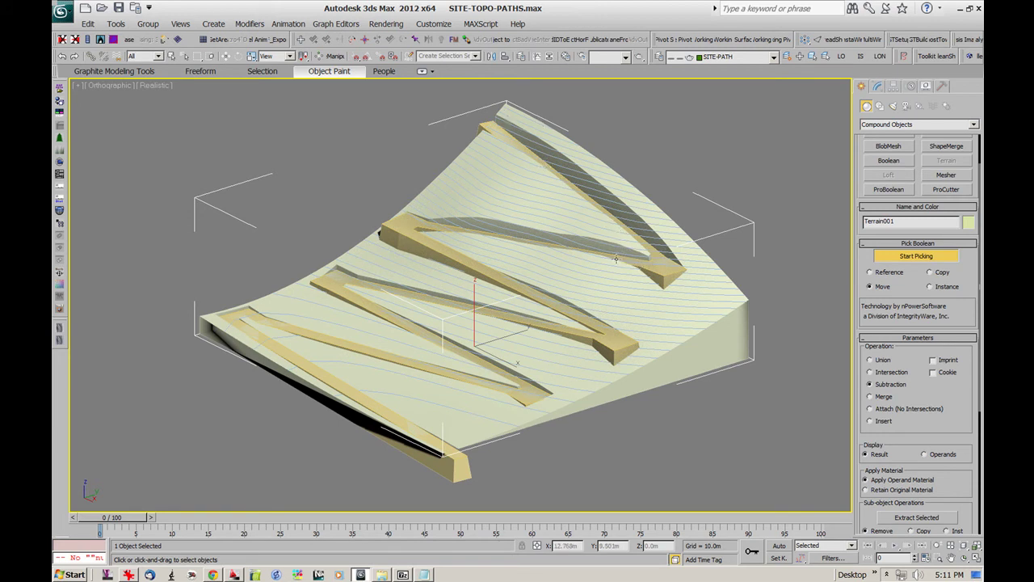
pyautogui.moveTo(602, 293); pyautogui.dragTo(588, 302, button='middle')
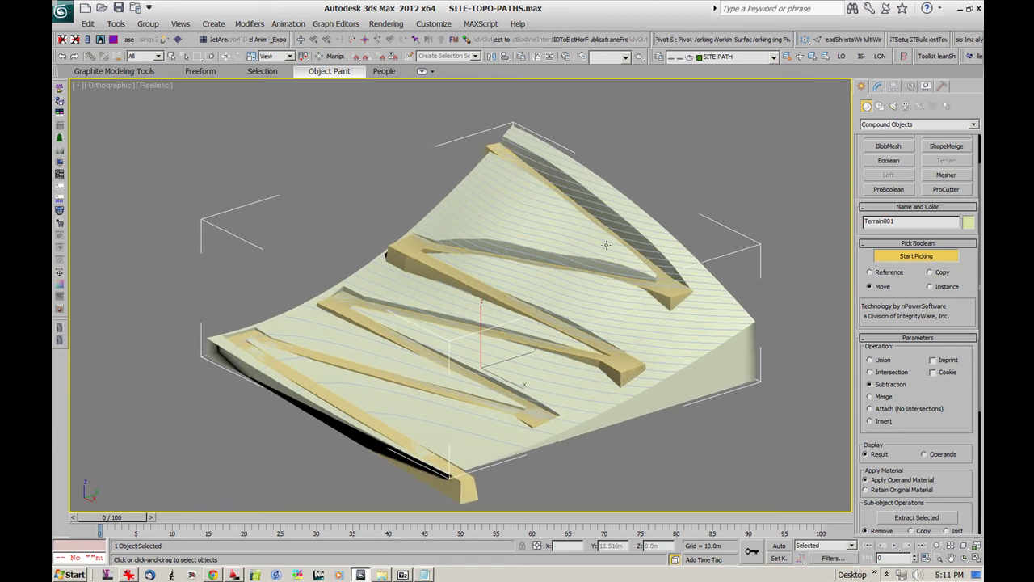
pyautogui.hotkey('ctrl', 'r')
pyautogui.moveTo(593, 259); pyautogui.dragTo(543, 291)
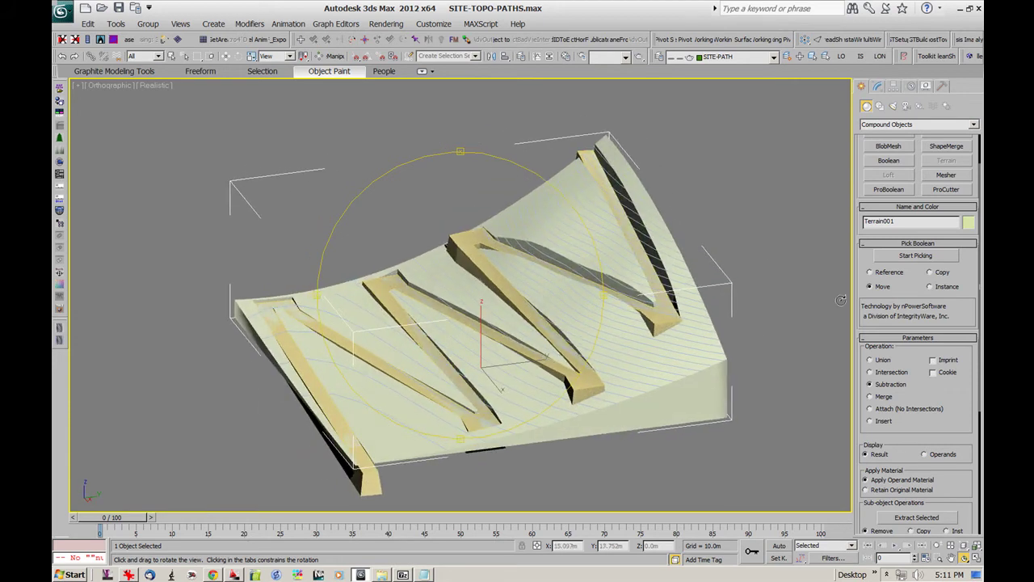
# Union DRIVER-LOWER-FILL with the terrain in the ProBoolean and inspect the resulting fill slopes
pyautogui.click(909, 257)
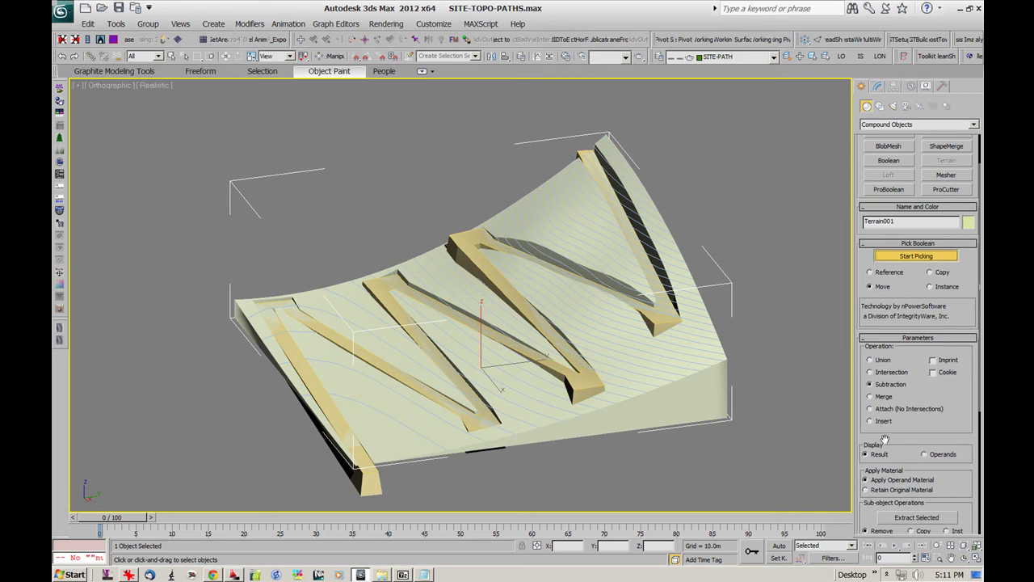
pyautogui.click(871, 359)
pyautogui.click(458, 240)
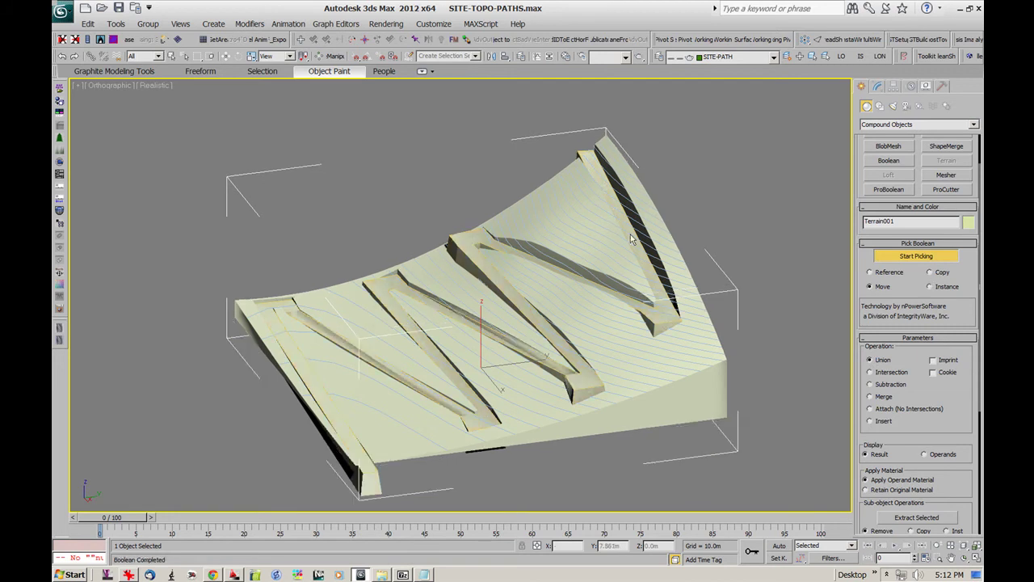
pyautogui.rightClick(598, 285)
pyautogui.keyDown('alt'); pyautogui.moveTo(595, 299); pyautogui.dragTo(561, 188, button='middle'); pyautogui.keyUp('alt')
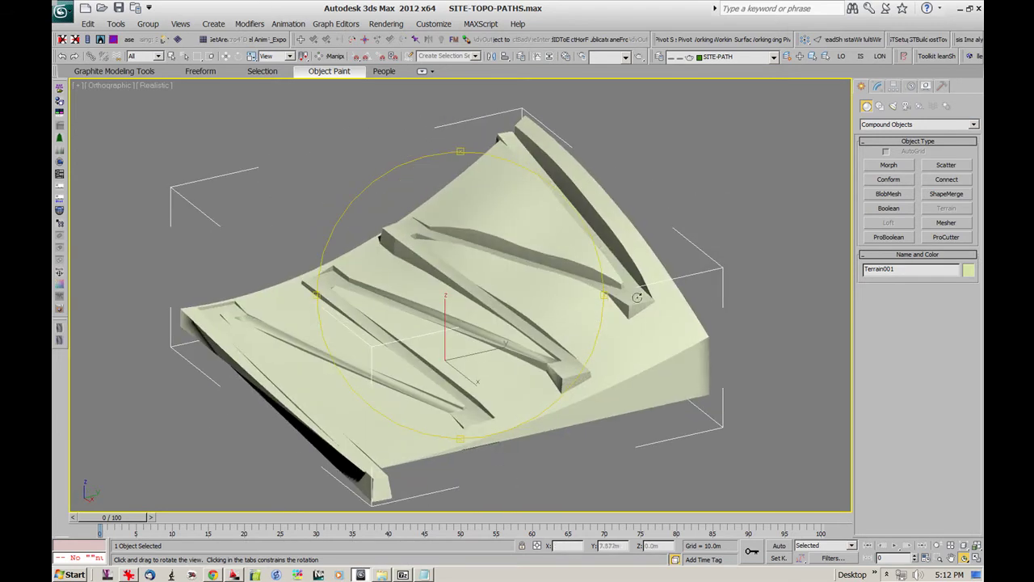
pyautogui.moveTo(541, 312); pyautogui.dragTo(507, 300, button='middle')
pyautogui.moveTo(454, 377); pyautogui.dragTo(551, 334, button='middle')
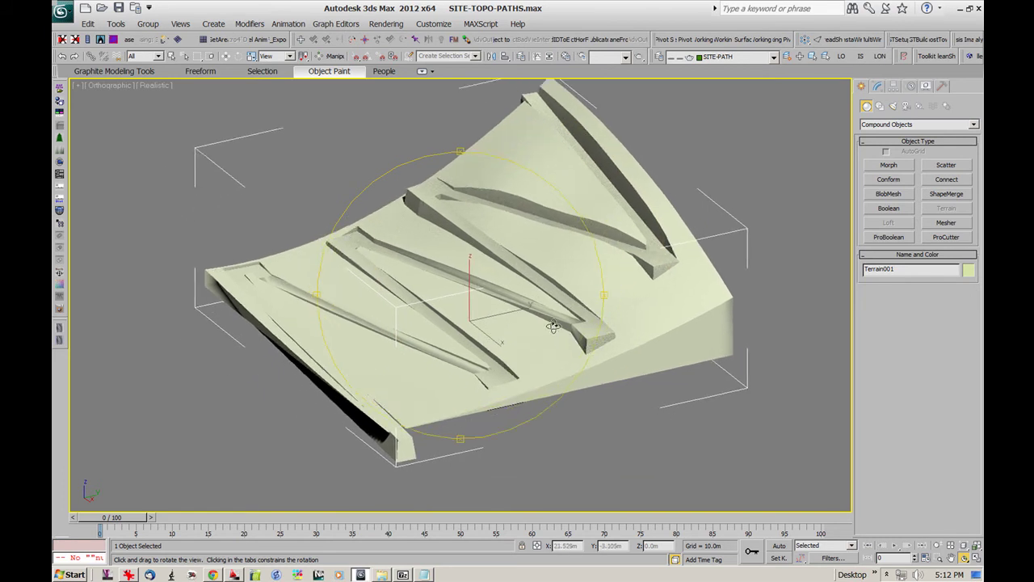
pyautogui.scroll(3, 582, 335)
pyautogui.moveTo(582, 335); pyautogui.dragTo(480, 282)
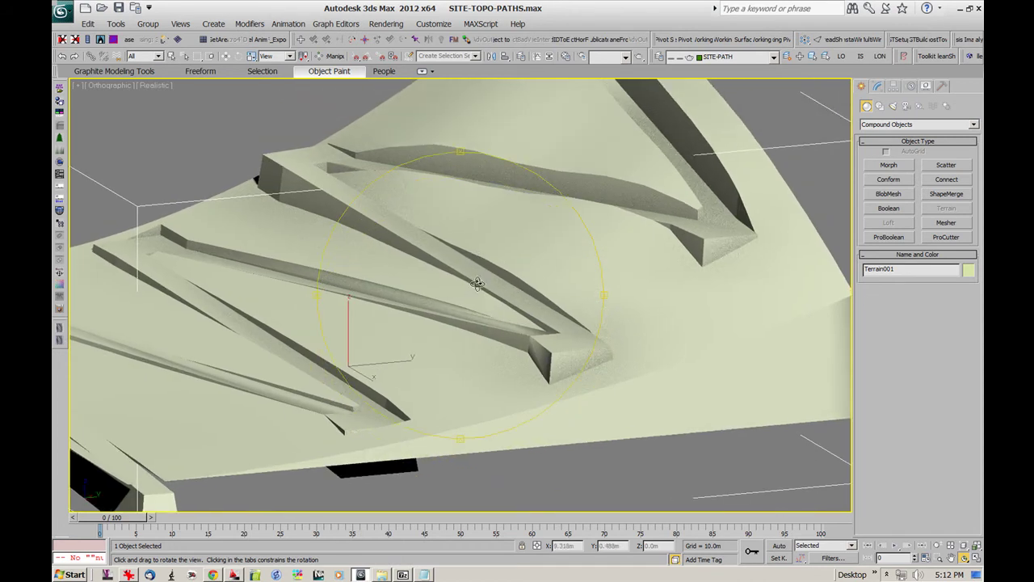
# Select the Contour004 contour lines on the terrain and delete them, switching the view to wireframe
pyautogui.rightClick(425, 196)
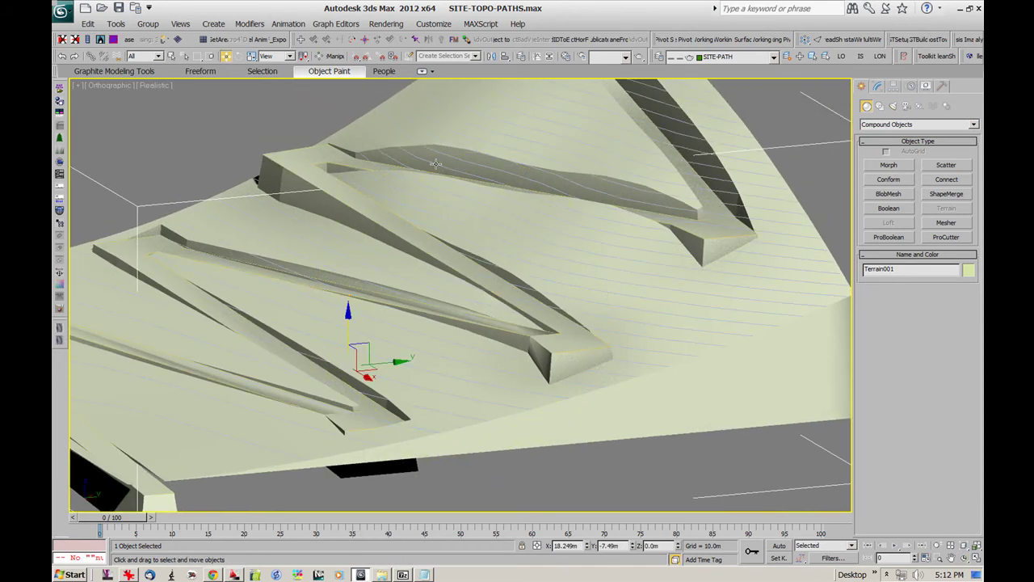
pyautogui.click(278, 128)
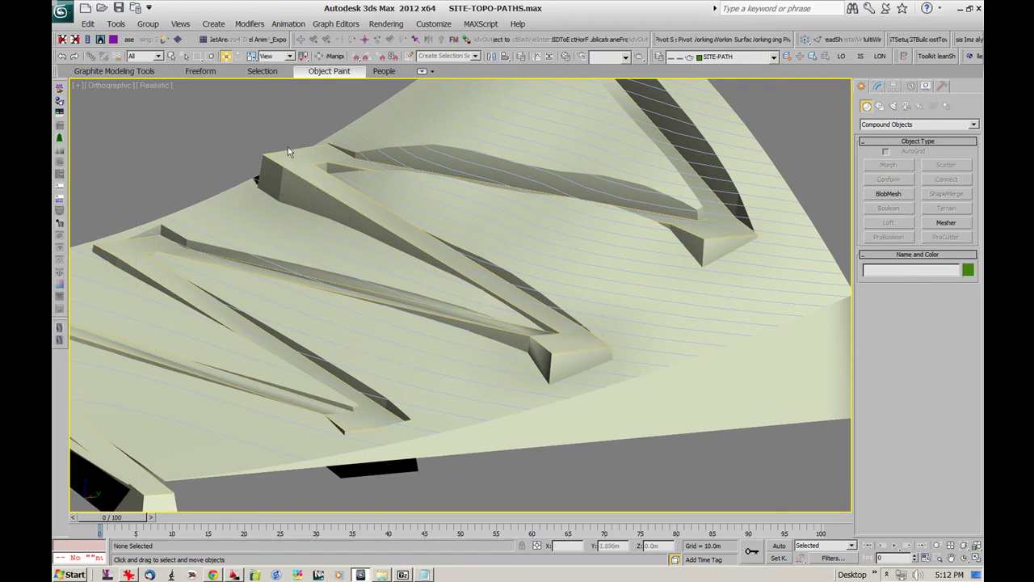
pyautogui.click(365, 158)
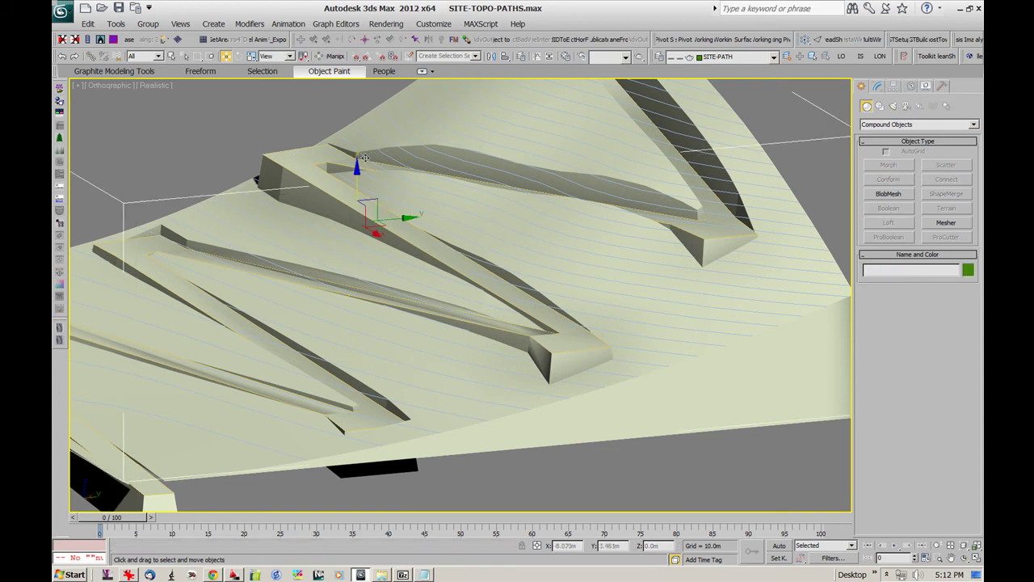
pyautogui.moveTo(392, 170); pyautogui.dragTo(420, 198, button='middle')
pyautogui.press('F3')
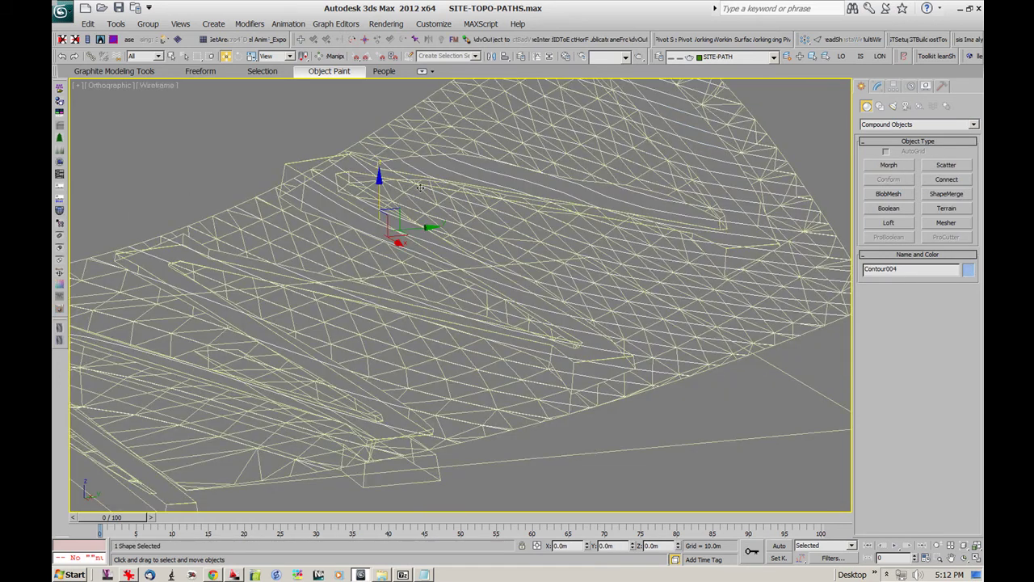
pyautogui.press('Delete')
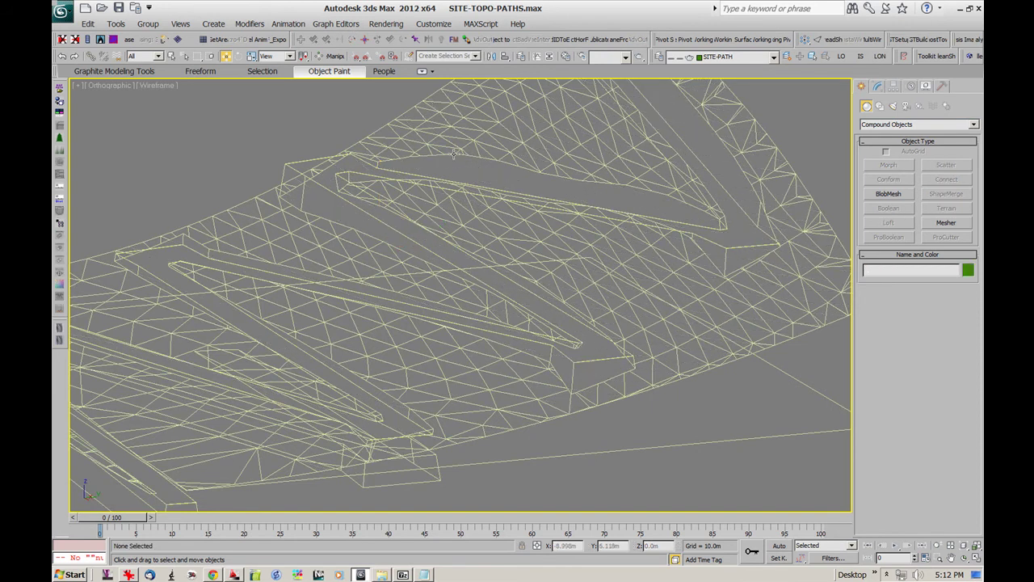
# Select the original DRIVER-PATH line and edit it at vertex level
pyautogui.click(306, 160)
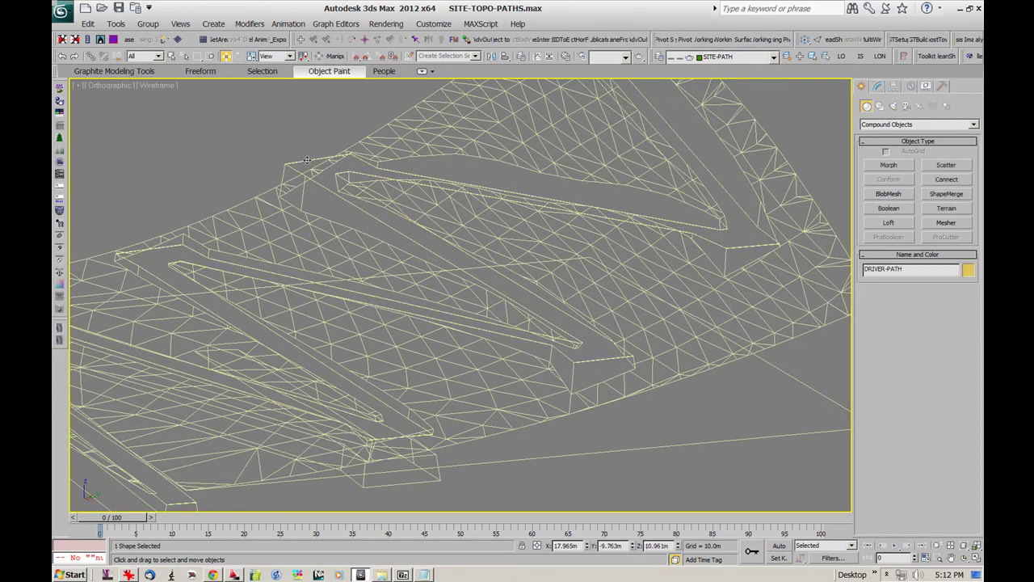
pyautogui.moveTo(320, 157); pyautogui.dragTo(342, 175, button='middle')
pyautogui.press('F3')
pyautogui.press('F3')
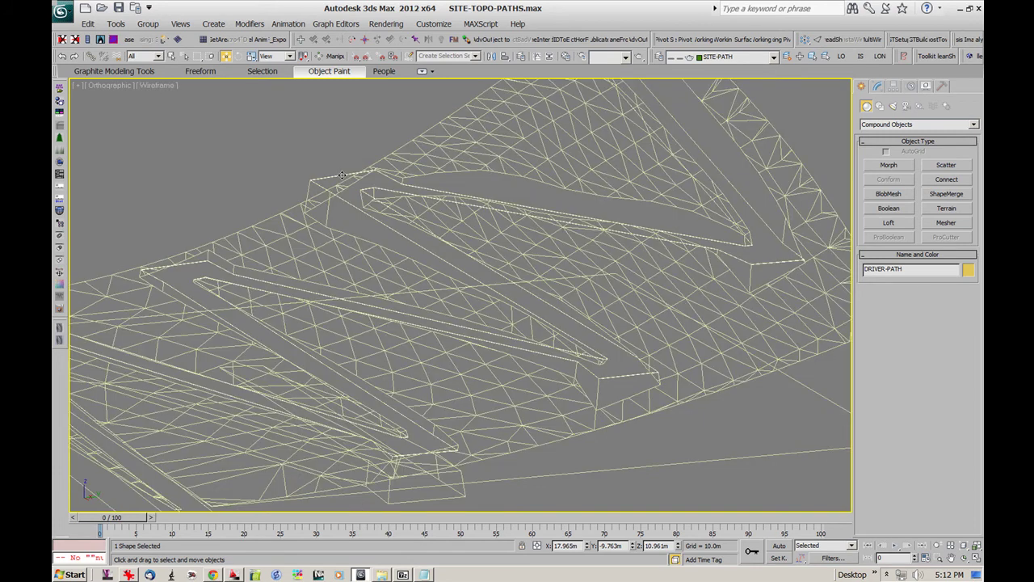
pyautogui.click(878, 85)
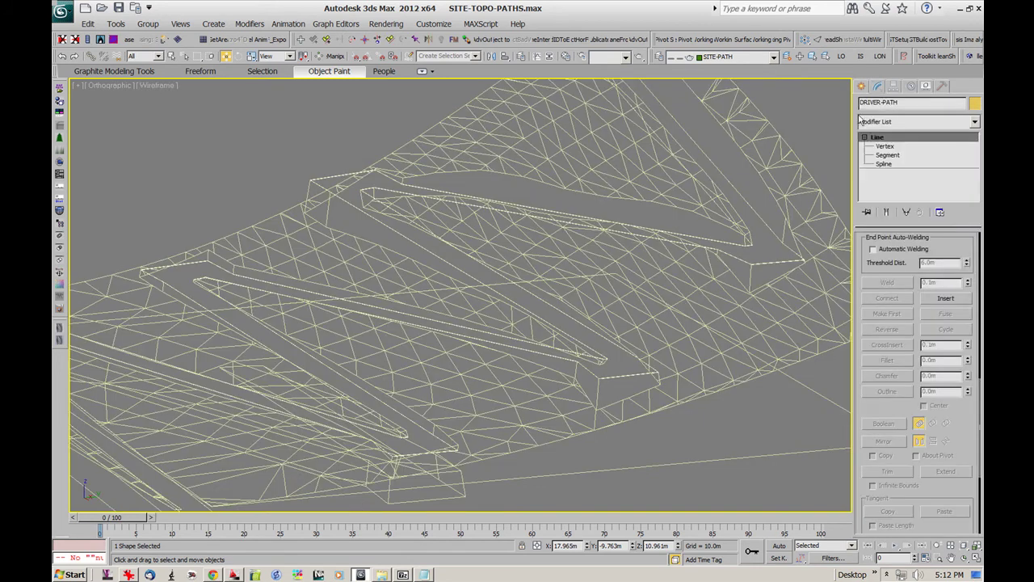
pyautogui.moveTo(524, 209); pyautogui.dragTo(453, 265, button='middle')
pyautogui.moveTo(452, 265); pyautogui.dragTo(450, 225)
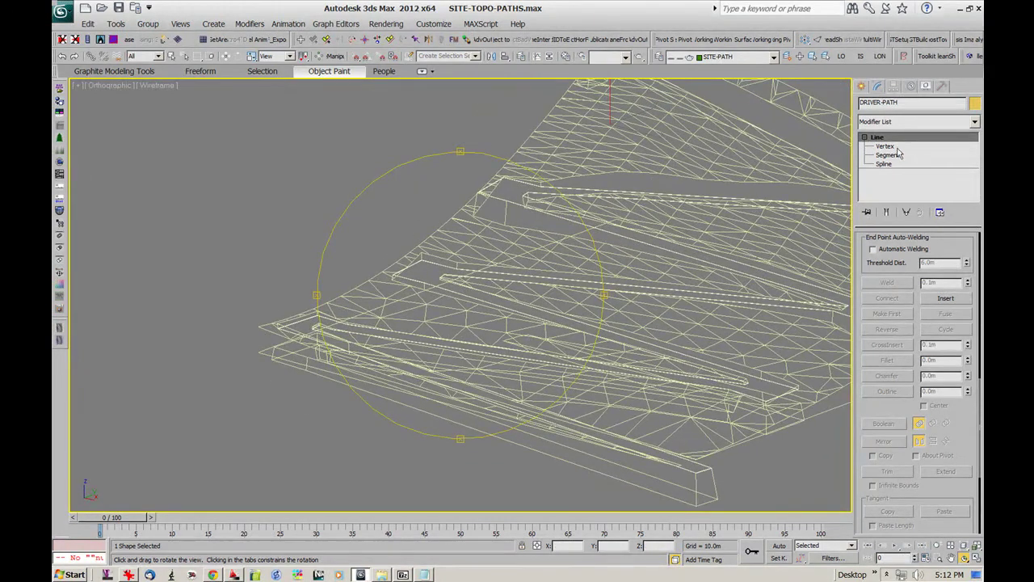
pyautogui.click(886, 146)
# Select the vertices of one switchback turn of DRIVER-PATH and show all four viewports
pyautogui.moveTo(434, 238); pyautogui.dragTo(425, 236, button='middle')
pyautogui.moveTo(465, 235); pyautogui.dragTo(380, 297)
pyautogui.moveTo(422, 286); pyautogui.dragTo(339, 269, button='middle')
pyautogui.scroll(-2, 340, 269)
pyautogui.hotkey('alt', 'w')
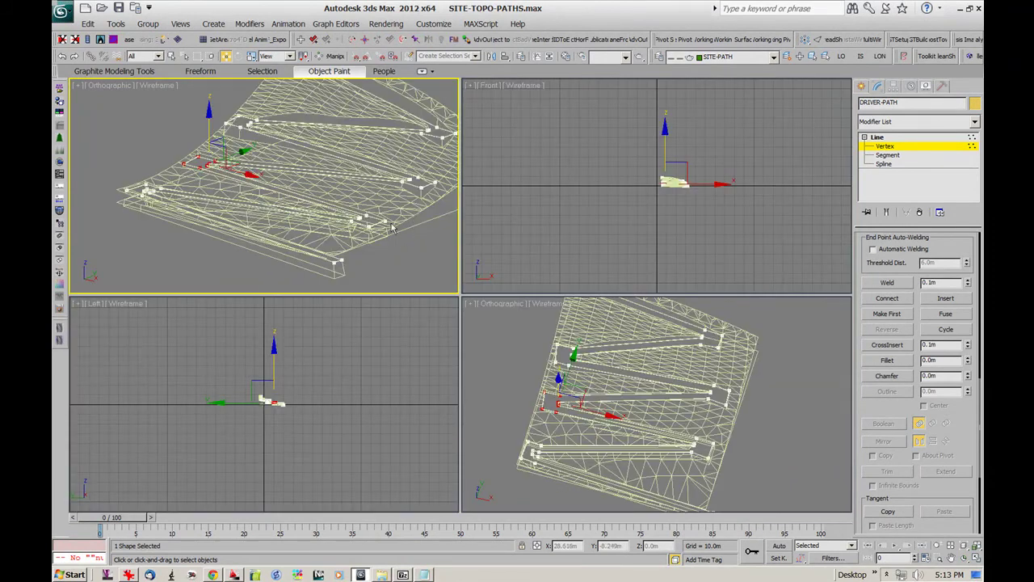
# Change the tilted plan viewport to a Top view and frame the selected turn's vertices in it
pyautogui.moveTo(313, 368); pyautogui.dragTo(321, 347, button='middle')
pyautogui.scroll(5, 311, 396)
pyautogui.moveTo(607, 186); pyautogui.dragTo(587, 199, button='middle')
pyautogui.keyDown('alt'); pyautogui.moveTo(523, 383); pyautogui.dragTo(569, 409, button='middle'); pyautogui.keyUp('alt')
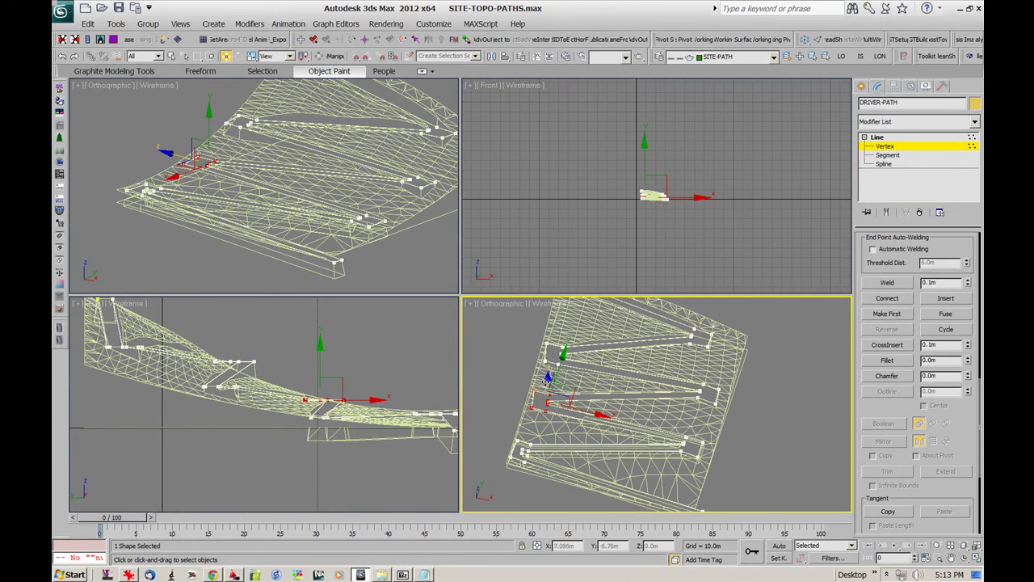
pyautogui.press('t')
pyautogui.scroll(8, 630, 412)
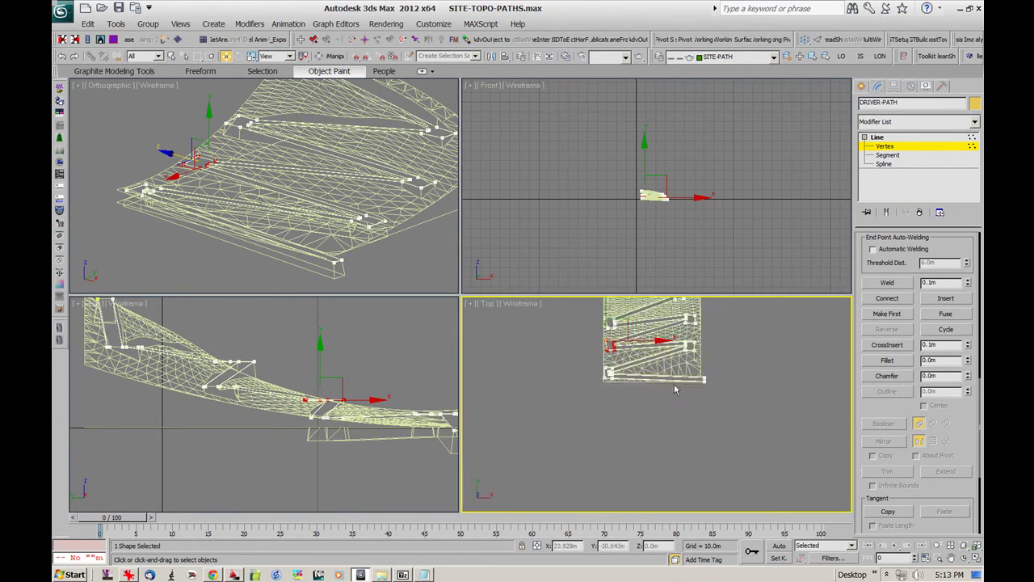
pyautogui.moveTo(494, 310); pyautogui.dragTo(575, 360, button='middle')
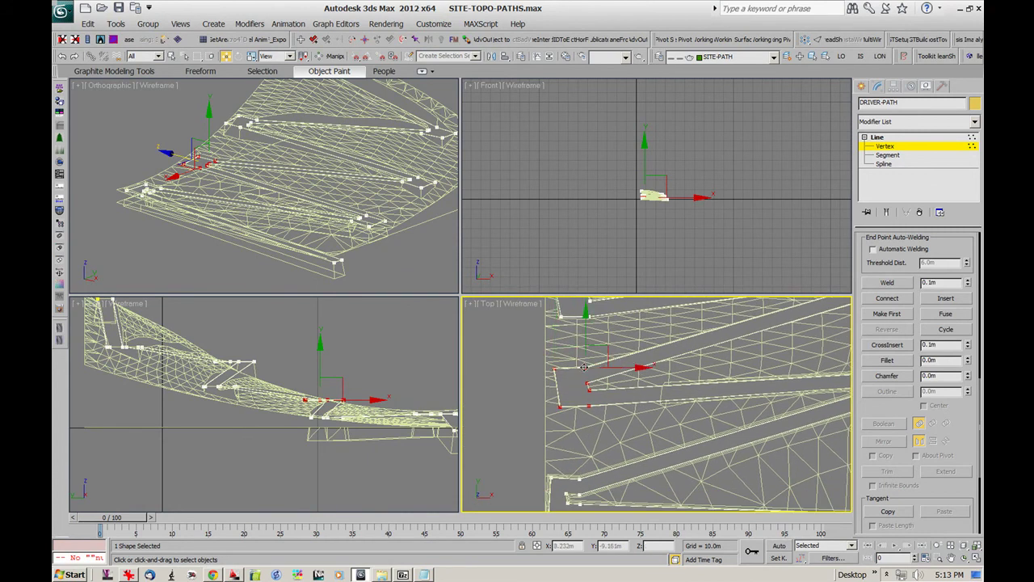
# Reposition the selected turn's vertices in plan, with the orthographic view shaded to check the updated cut and fill
pyautogui.moveTo(606, 346); pyautogui.dragTo(617, 307)
pyautogui.moveTo(257, 204)
pyautogui.mouseDown(button='middle')
pyautogui.moveTo(256, 226)
pyautogui.moveTo(280, 207)
pyautogui.mouseUp(button='middle')
pyautogui.press('F3')
pyautogui.scroll(5, 324, 193)
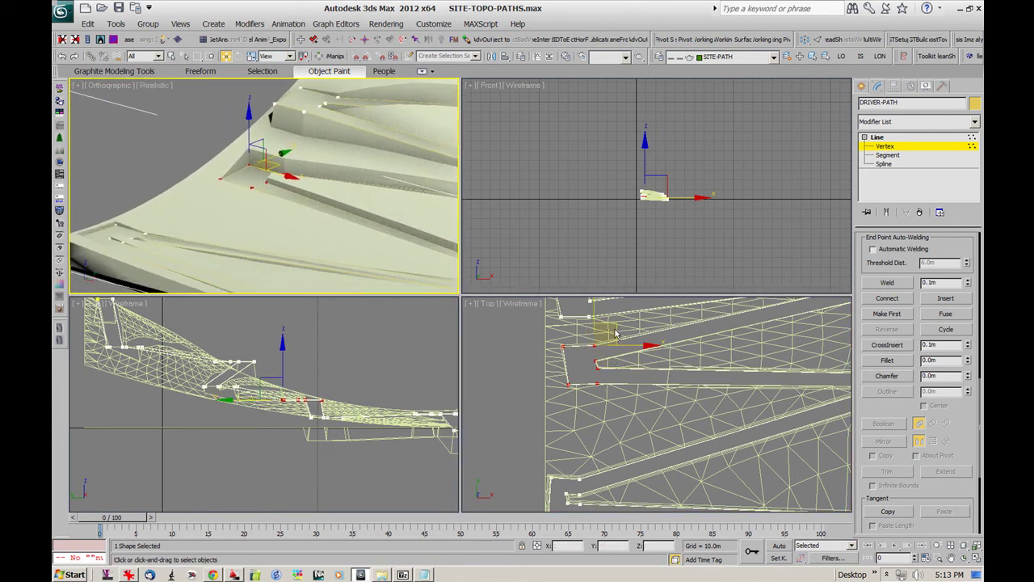
pyautogui.moveTo(615, 331); pyautogui.dragTo(606, 341, button='middle')
pyautogui.moveTo(601, 341)
pyautogui.mouseDown()
pyautogui.moveTo(589, 374)
pyautogui.moveTo(608, 344)
pyautogui.mouseUp()
pyautogui.moveTo(608, 345); pyautogui.dragTo(611, 355)
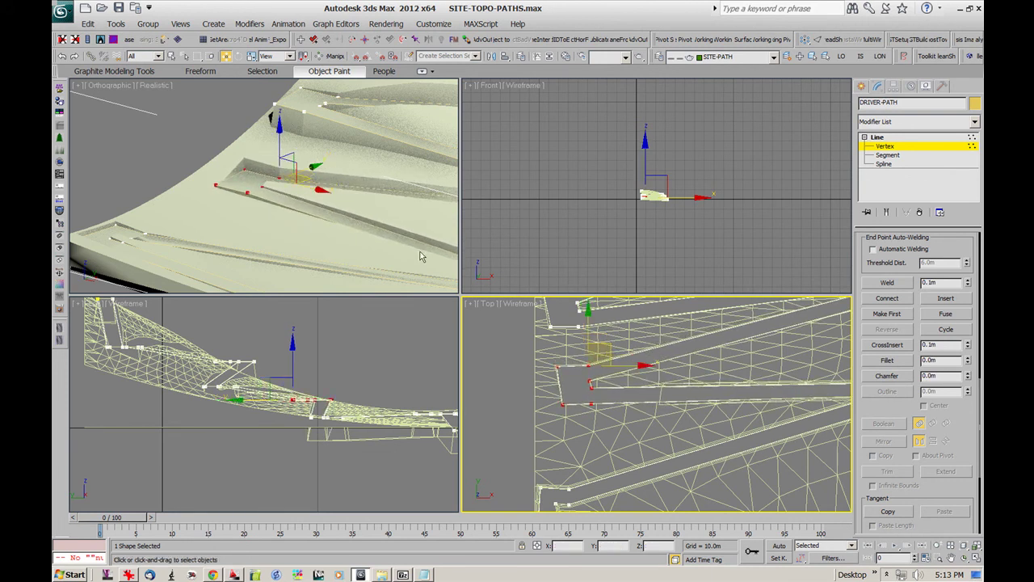
# Select the vertices of the lower turn near the terrain's front edge and raise them about 0.3 m in Z
pyautogui.moveTo(395, 228); pyautogui.dragTo(261, 187, button='middle')
pyautogui.scroll(-2, 339, 201)
pyautogui.moveTo(394, 239); pyautogui.dragTo(358, 242, button='middle')
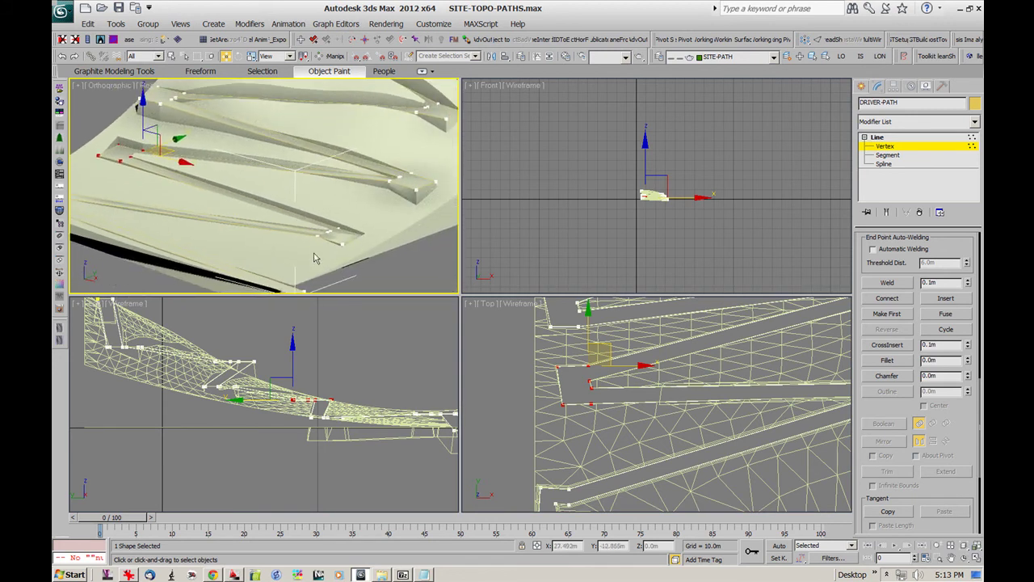
pyautogui.click(342, 242)
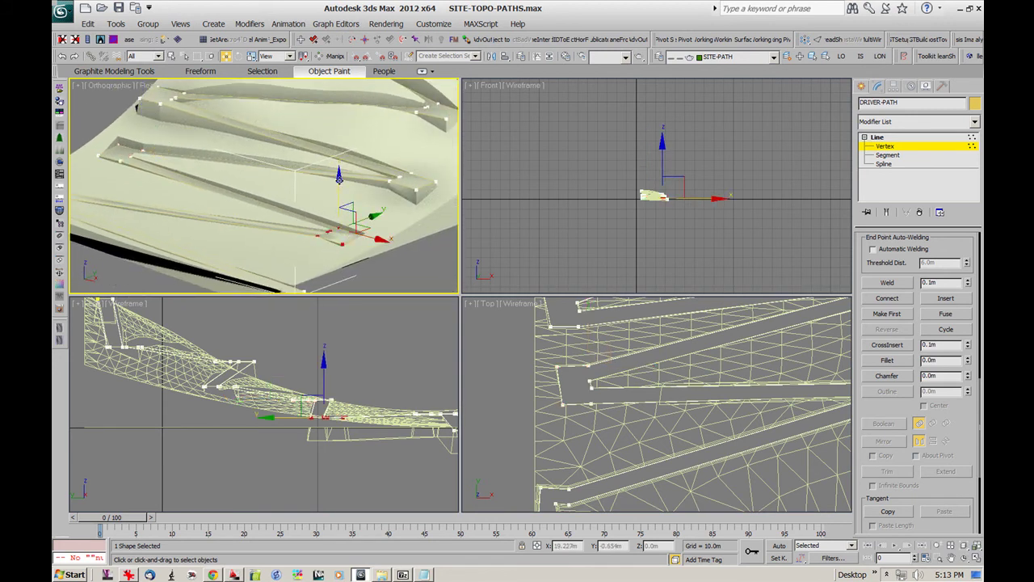
pyautogui.moveTo(340, 178); pyautogui.dragTo(338, 174)
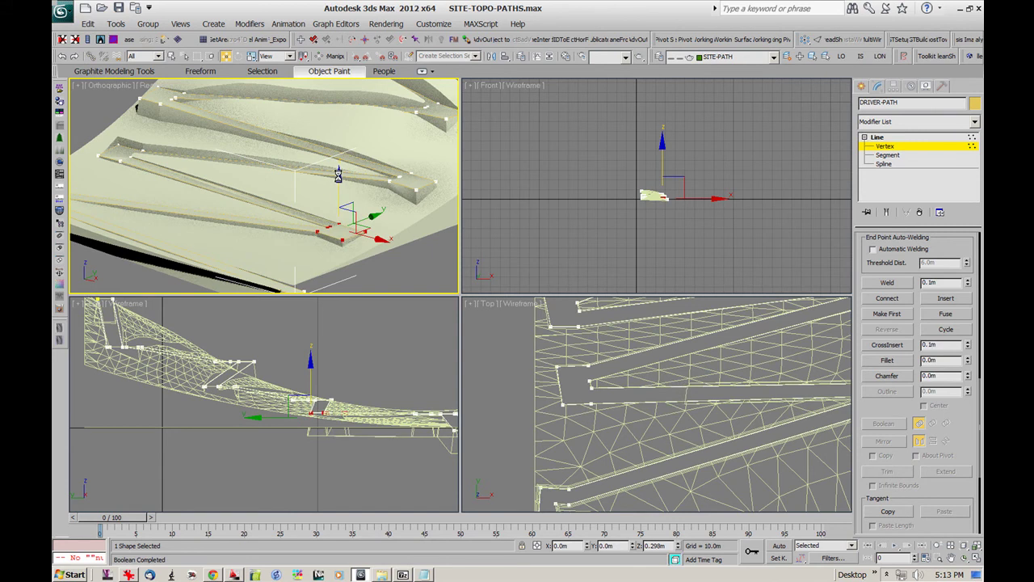
# Raise the vertices of the uppermost switchback turn along Z
pyautogui.keyDown('alt'); pyautogui.moveTo(338, 174); pyautogui.dragTo(385, 171, button='middle'); pyautogui.keyUp('alt')
pyautogui.click(323, 198)
pyautogui.moveTo(342, 159); pyautogui.dragTo(347, 127)
pyautogui.keyDown('alt'); pyautogui.moveTo(347, 128); pyautogui.dragTo(353, 166, button='middle'); pyautogui.keyUp('alt')
# Select the vertices at the path's upper end and adjust their position in the Top view
pyautogui.moveTo(222, 97); pyautogui.dragTo(176, 129)
pyautogui.moveTo(291, 412); pyautogui.dragTo(339, 386, button='middle')
pyautogui.moveTo(533, 452); pyautogui.dragTo(575, 365, button='middle')
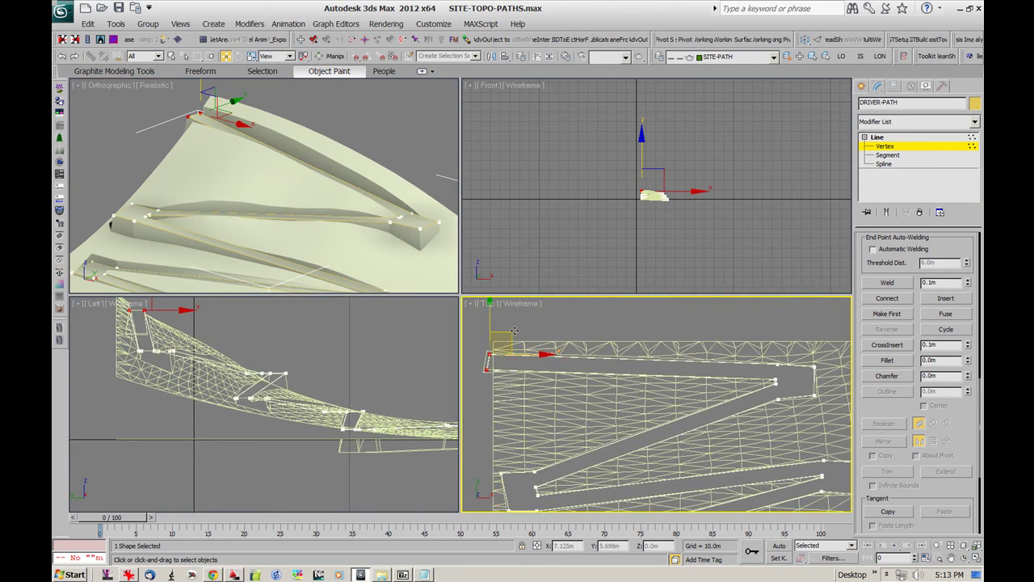
pyautogui.moveTo(512, 337)
pyautogui.mouseDown()
pyautogui.moveTo(516, 379)
pyautogui.moveTo(504, 327)
pyautogui.moveTo(502, 343)
pyautogui.mouseUp()
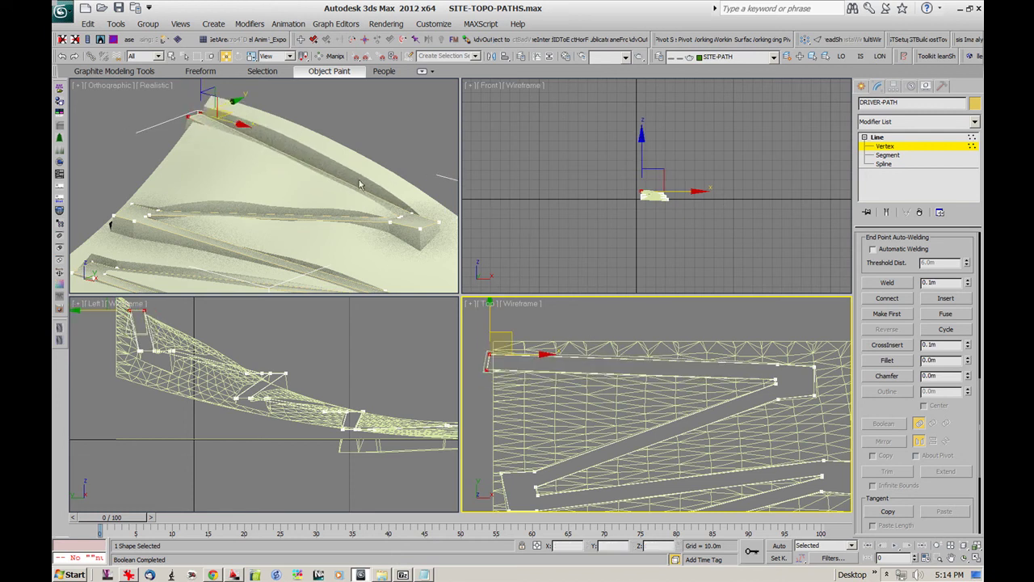
pyautogui.keyDown('alt'); pyautogui.moveTo(414, 212); pyautogui.dragTo(364, 213, button='middle'); pyautogui.keyUp('alt')
pyautogui.click(364, 211)
pyautogui.moveTo(410, 158); pyautogui.dragTo(318, 224)
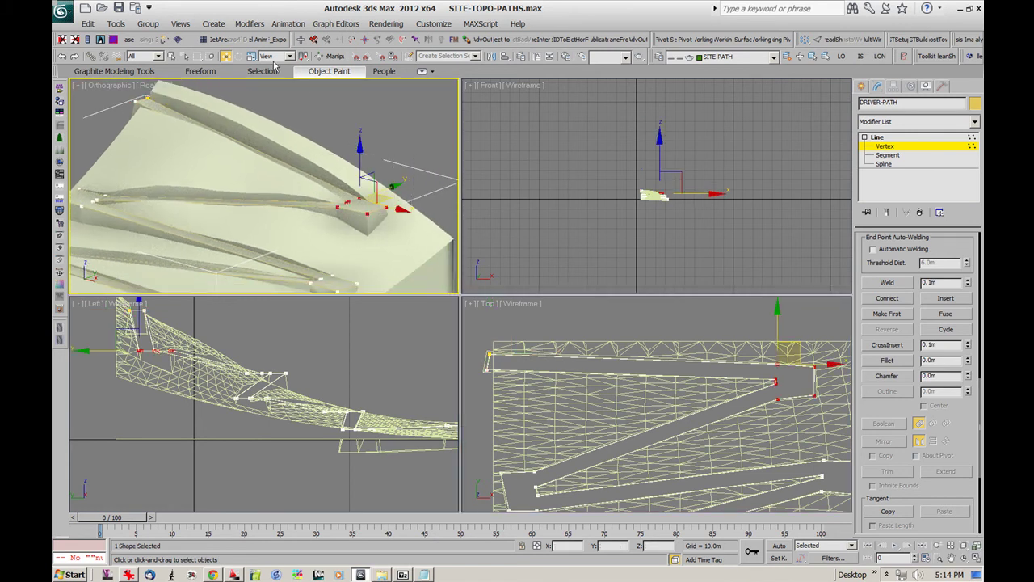
pyautogui.rightClick(227, 57)
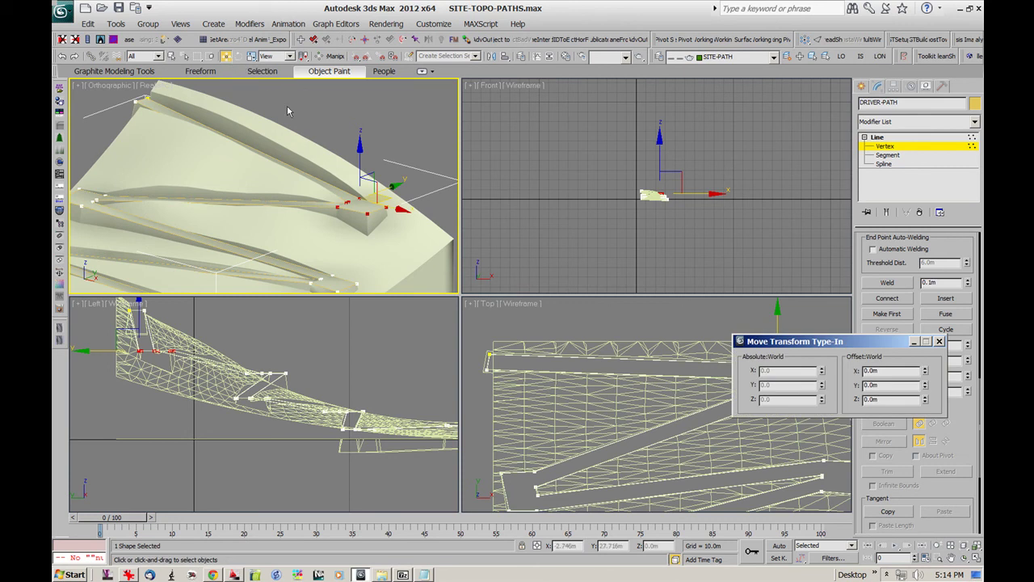
pyautogui.moveTo(895, 343); pyautogui.dragTo(382, 352)
pyautogui.click(433, 346)
pyautogui.click(325, 96)
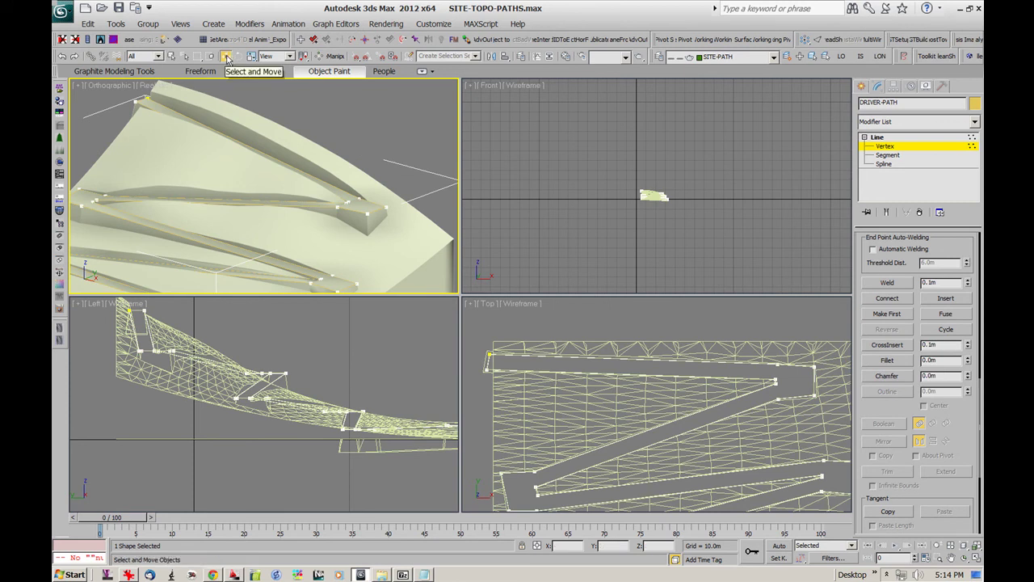
# Open the Move Transform Type-In and examine the absolute Z coordinate of the uppermost turn's outer corner vertex
pyautogui.rightClick(227, 58)
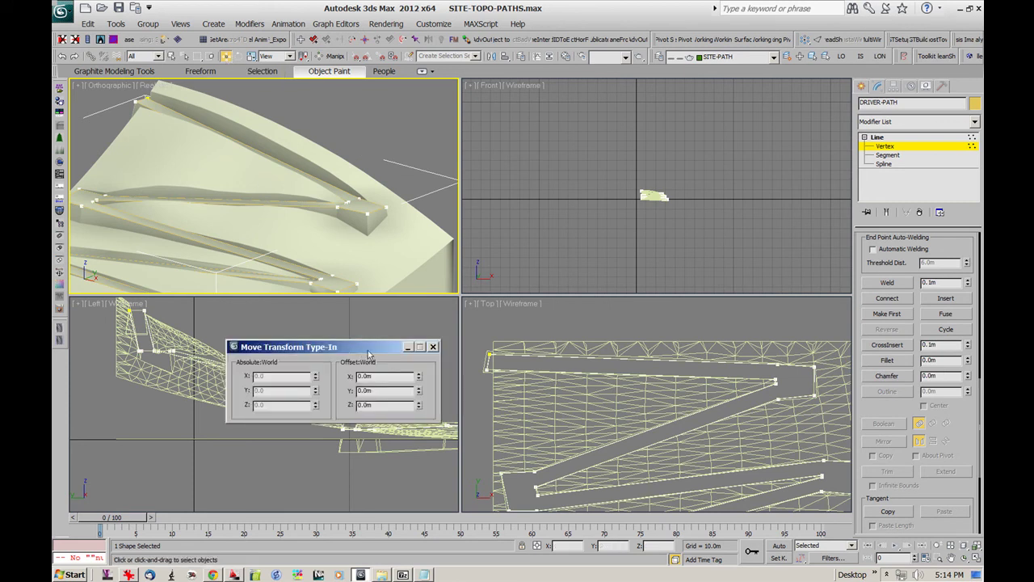
pyautogui.moveTo(369, 354); pyautogui.dragTo(324, 321)
pyautogui.click(386, 210)
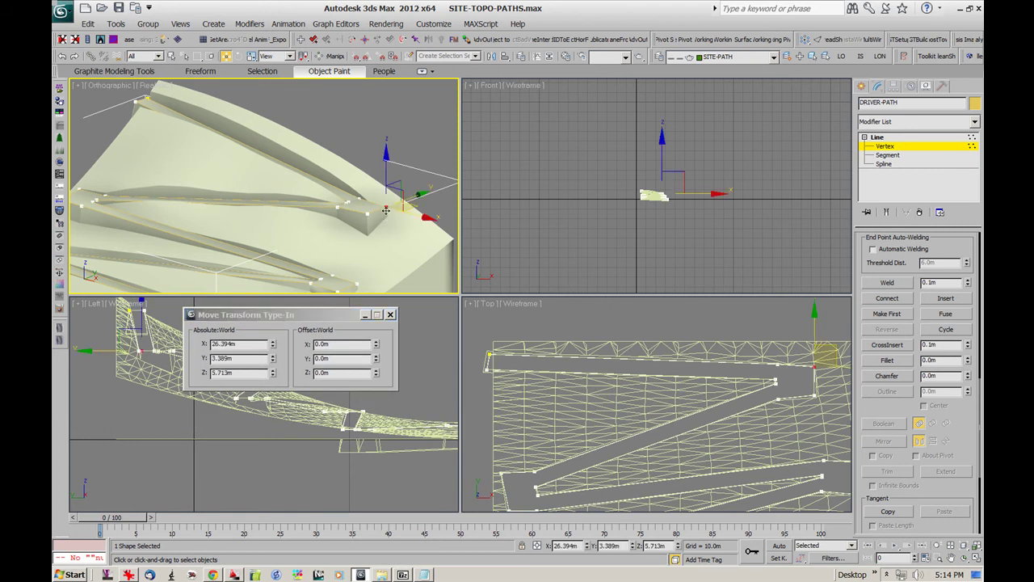
pyautogui.moveTo(233, 373); pyautogui.dragTo(213, 372)
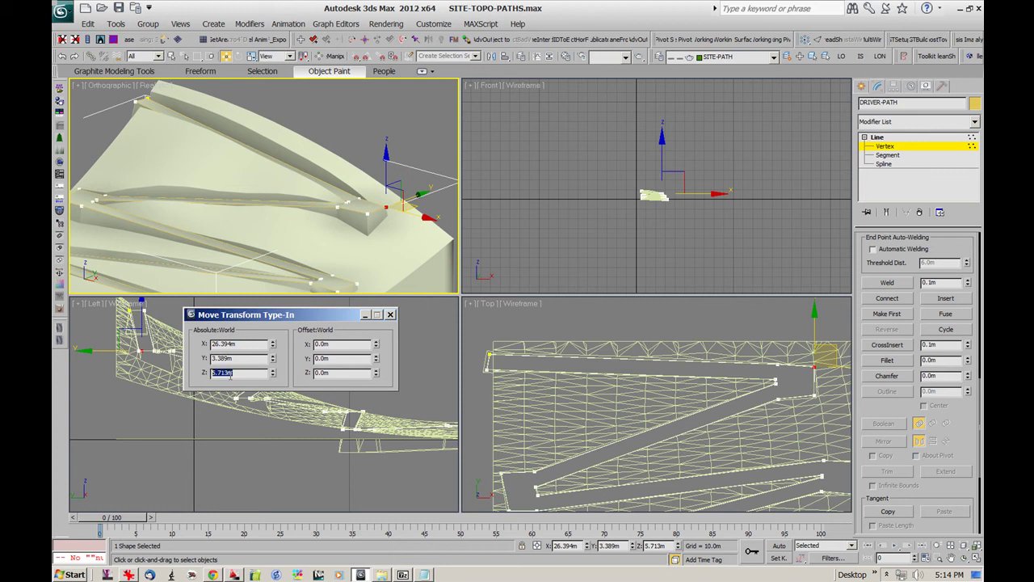
# Select all vertices of the uppermost turn and lower them by a small Z offset and a further -0.3 m
pyautogui.moveTo(426, 171); pyautogui.dragTo(332, 225)
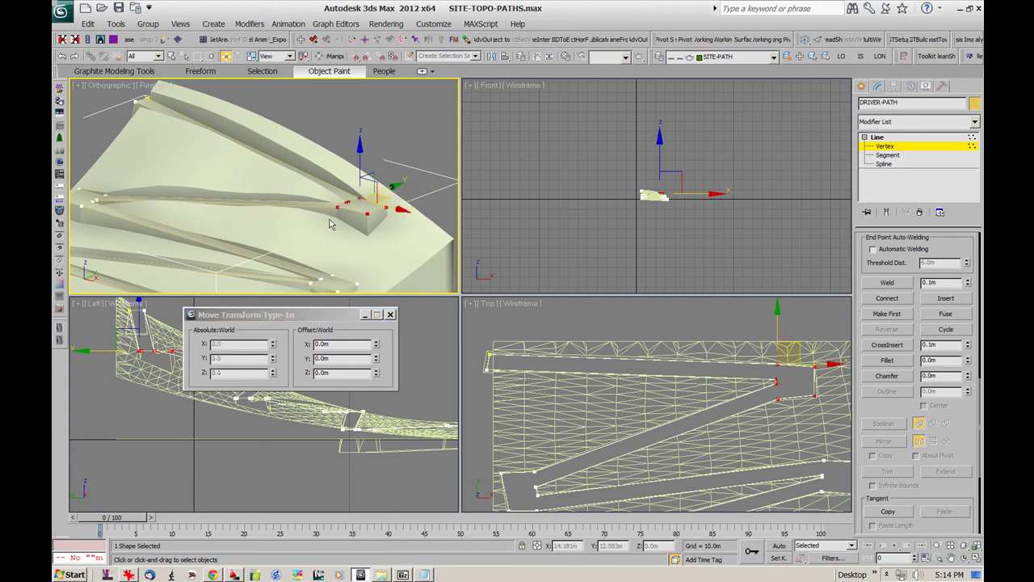
pyautogui.doubleClick(324, 373)
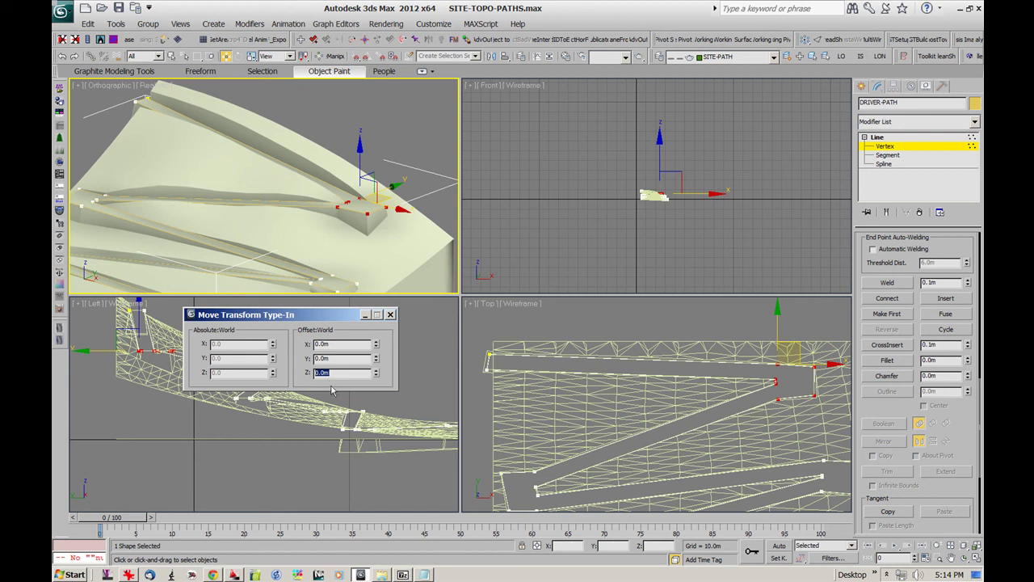
pyautogui.write('-')
pyautogui.write('1')
pyautogui.press('Return')
pyautogui.write('-')
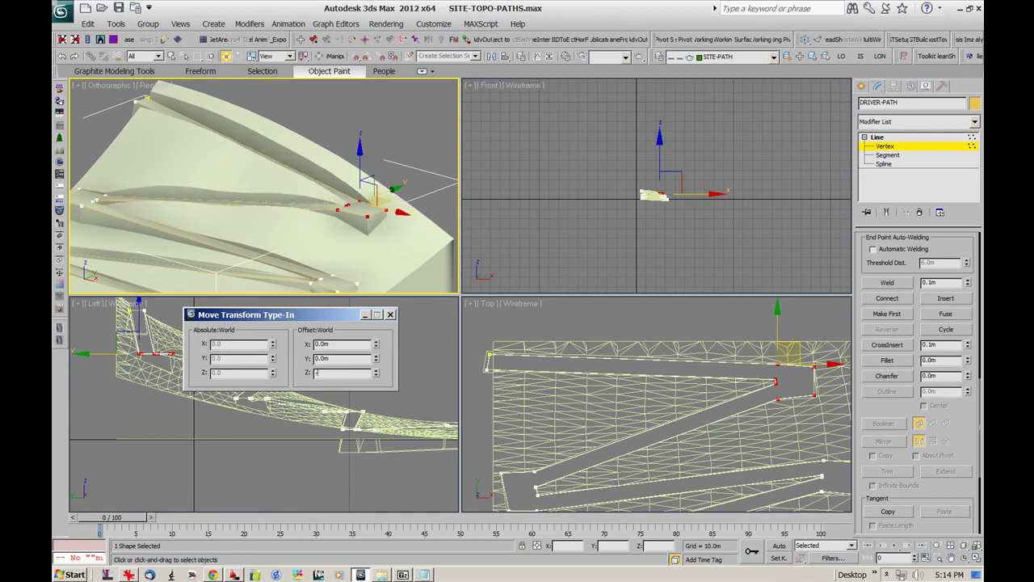
pyautogui.write('.3')
pyautogui.press('Return')
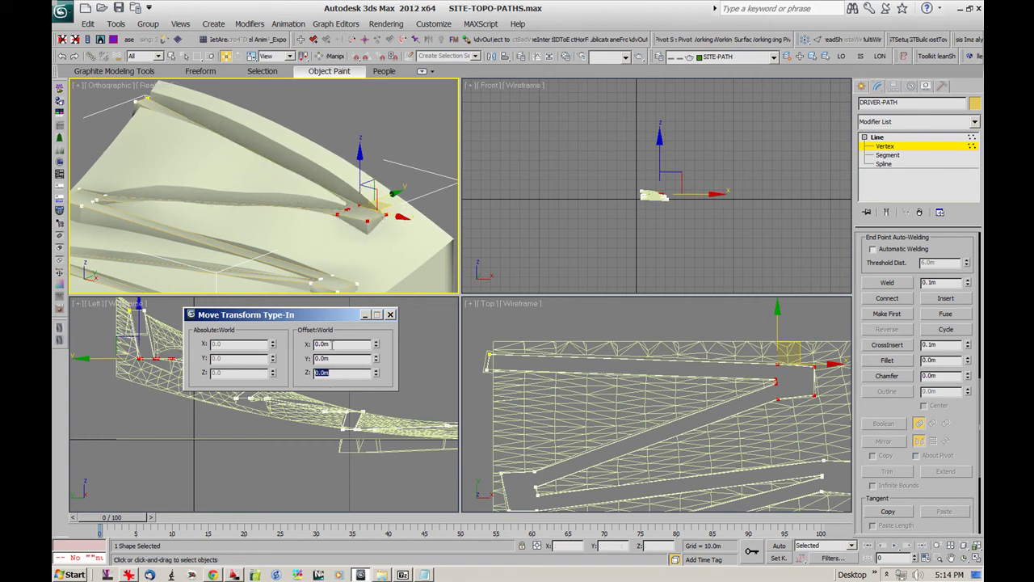
# Lower the selected vertices of the uppermost turn by a Z offset of -0.5 m and leave vertex editing
pyautogui.write('-')
pyautogui.write('.5')
pyautogui.press('Return')
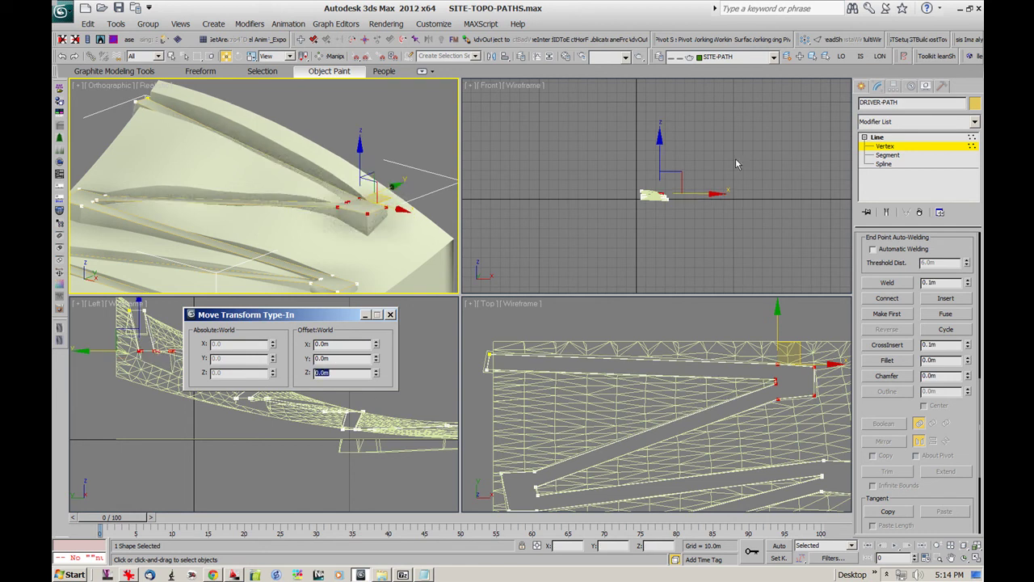
pyautogui.click(878, 138)
# Select the Terrain001 object and maximize the Orthographic viewport on its switchbacks
pyautogui.moveTo(358, 233); pyautogui.dragTo(392, 157, button='middle')
pyautogui.click(387, 172)
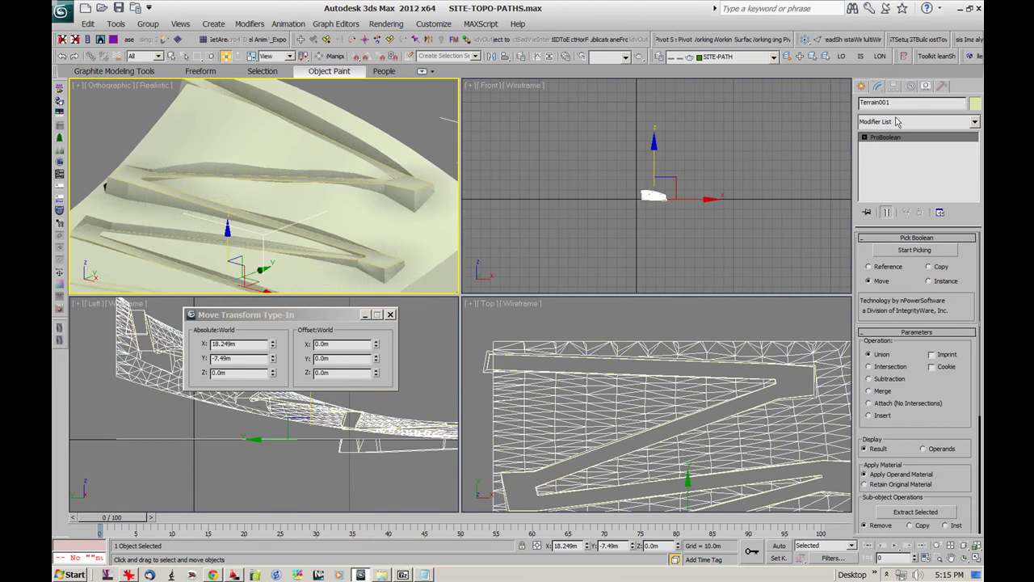
pyautogui.rightClick(667, 373)
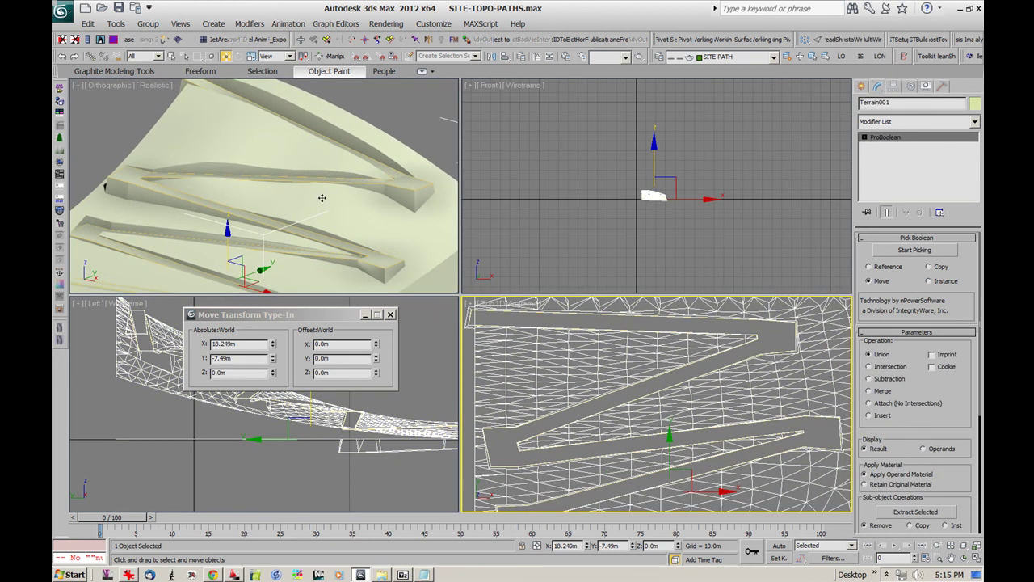
pyautogui.rightClick(436, 278)
pyautogui.hotkey('alt', 'w')
pyautogui.moveTo(461, 294); pyautogui.dragTo(442, 300, button='middle')
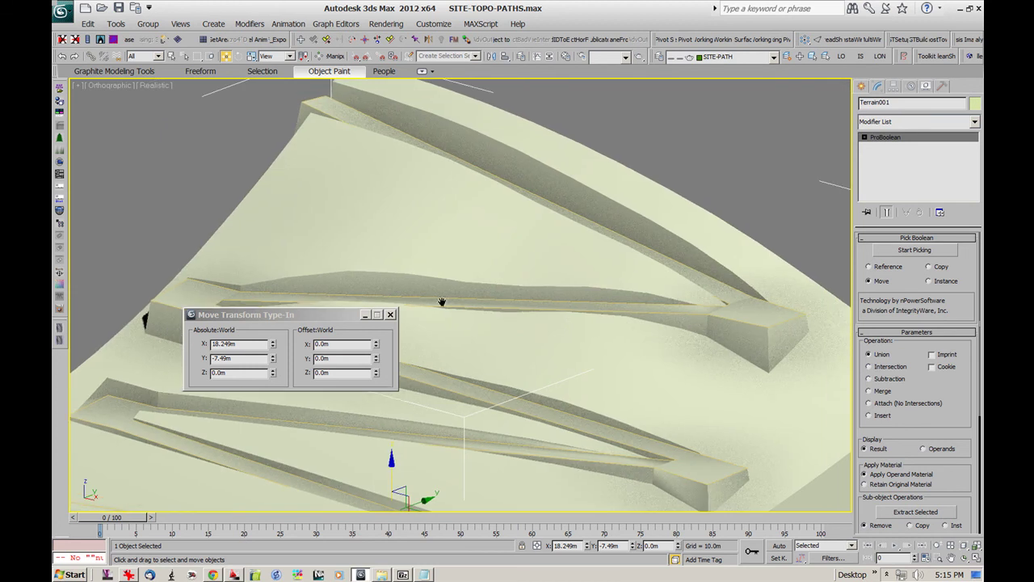
pyautogui.scroll(-3, 515, 307)
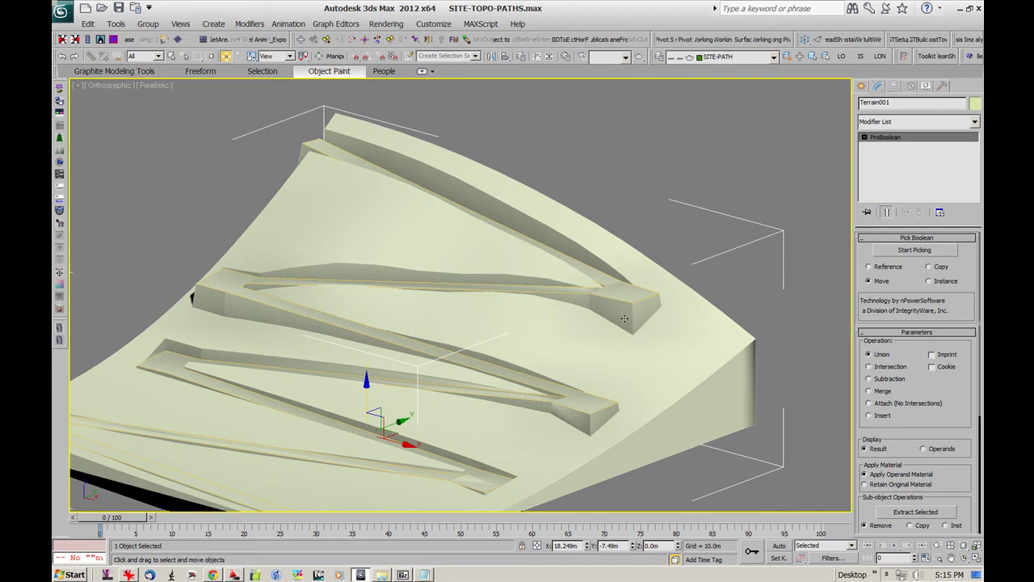
# Select the DRIVER-UPPER-CUT operand of the terrain's ProBoolean and set its Bevel Level 1 outline to 0.5 m
pyautogui.scroll(-4, 863, 299)
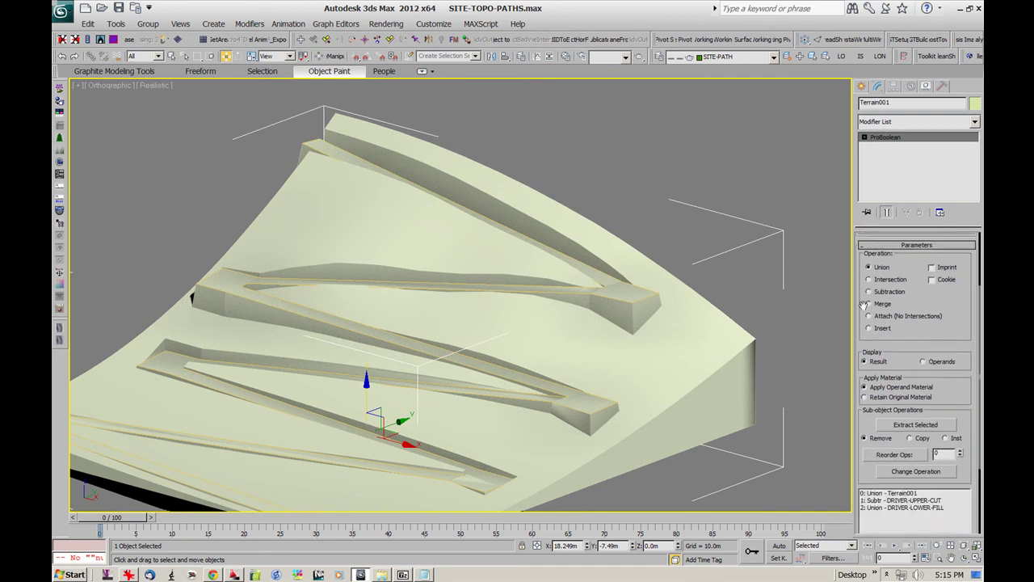
pyautogui.scroll(-2, 863, 305)
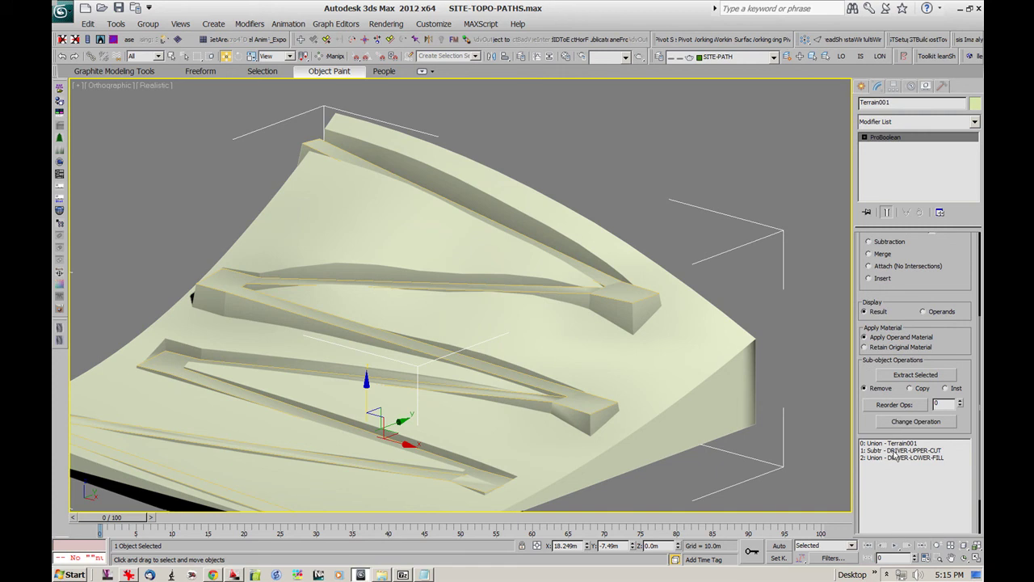
pyautogui.scroll(1, 884, 234)
pyautogui.click(864, 138)
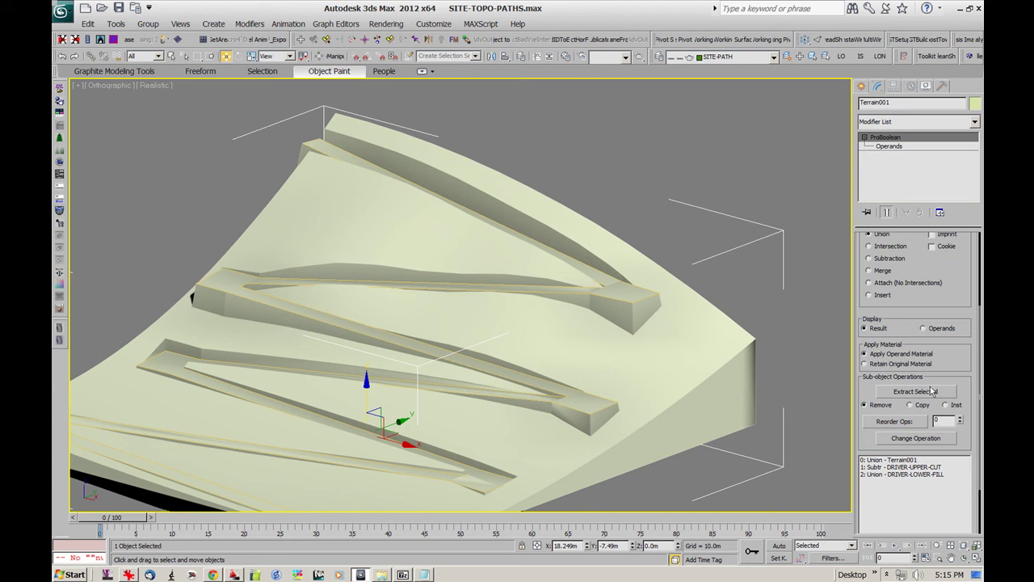
pyautogui.click(889, 148)
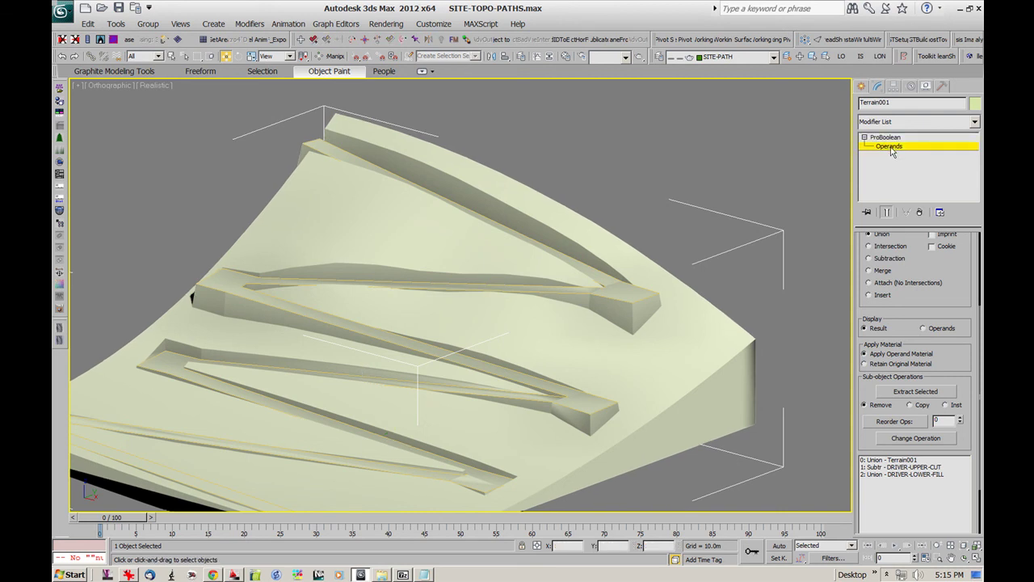
pyautogui.click(911, 467)
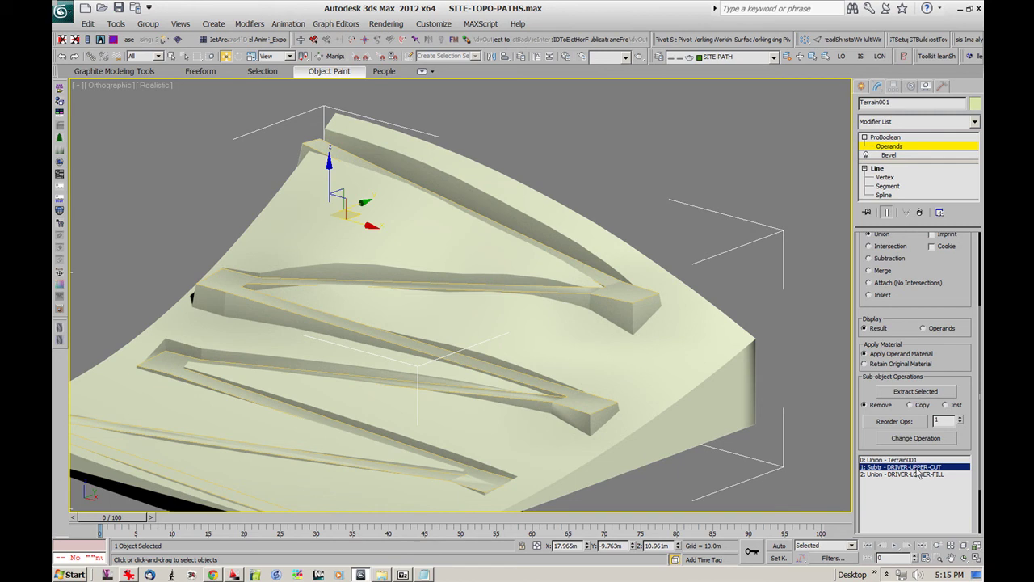
pyautogui.click(889, 156)
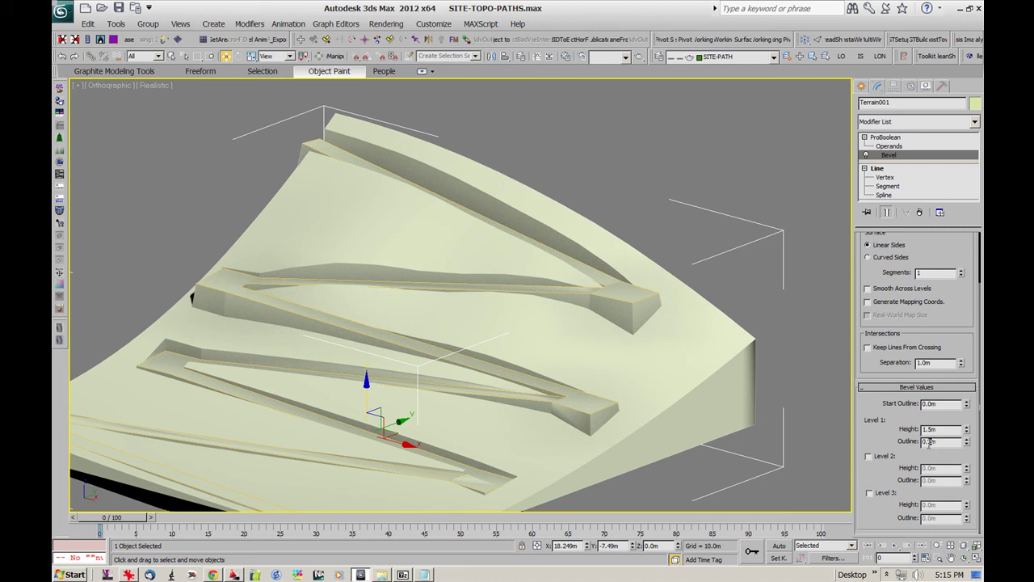
pyautogui.press('Return')
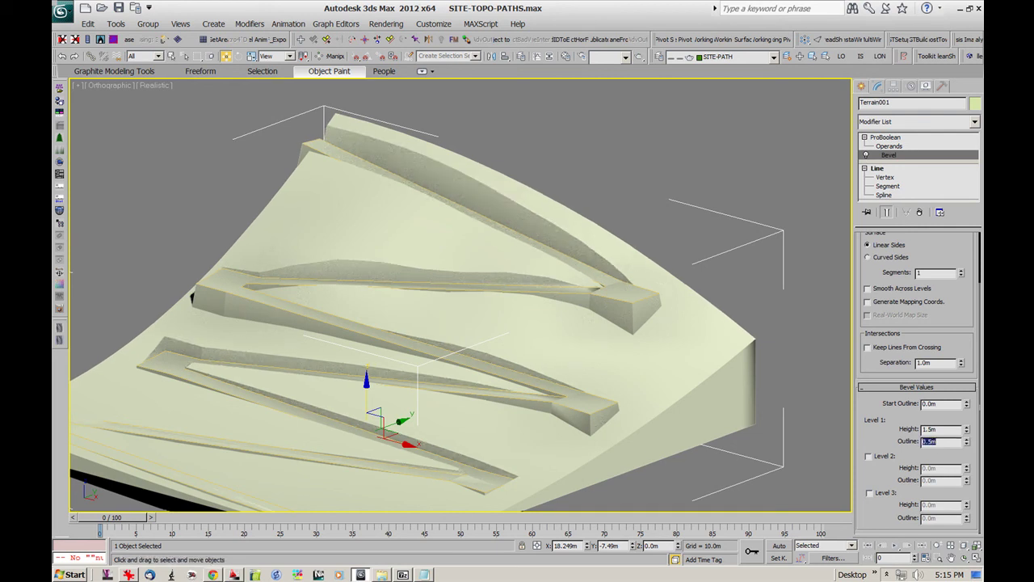
# Try Level 1 outlines of 1 m and 0.7 m on the upper cut's Bevel, and set it back to 0.5 m
pyautogui.write('1')
pyautogui.press('Return')
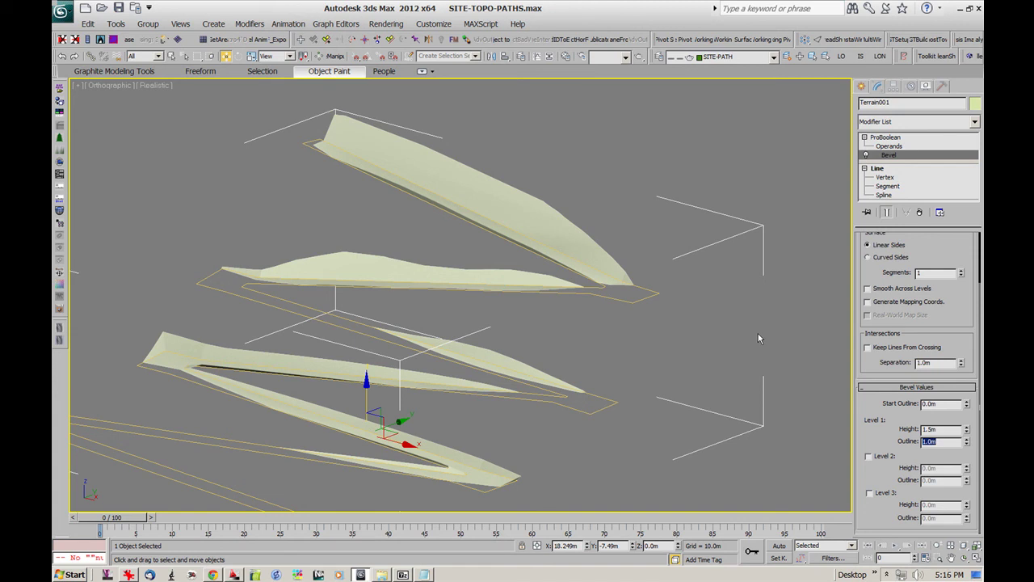
pyautogui.write('.7')
pyautogui.press('Return')
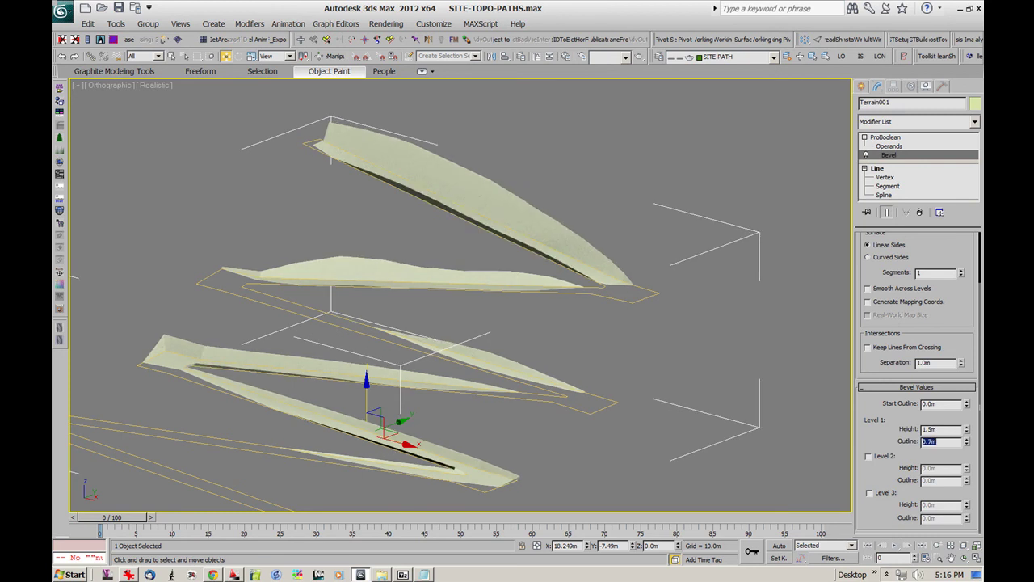
pyautogui.write('.5')
pyautogui.press('Return')
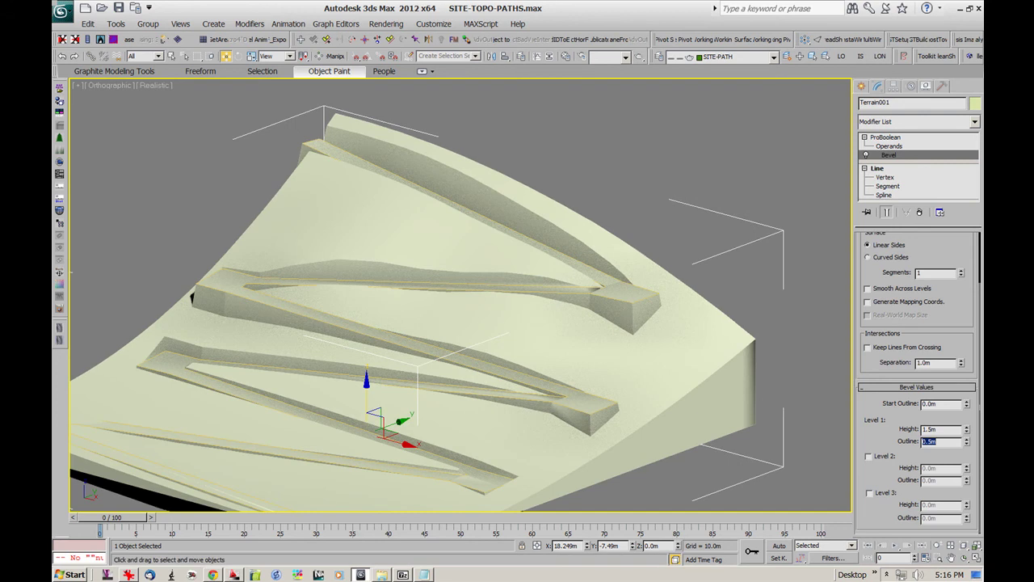
# Select the DRIVER-LOWER-FILL operand of the ProBoolean and open its Bevel modifier
pyautogui.moveTo(466, 198); pyautogui.dragTo(573, 265, button='middle')
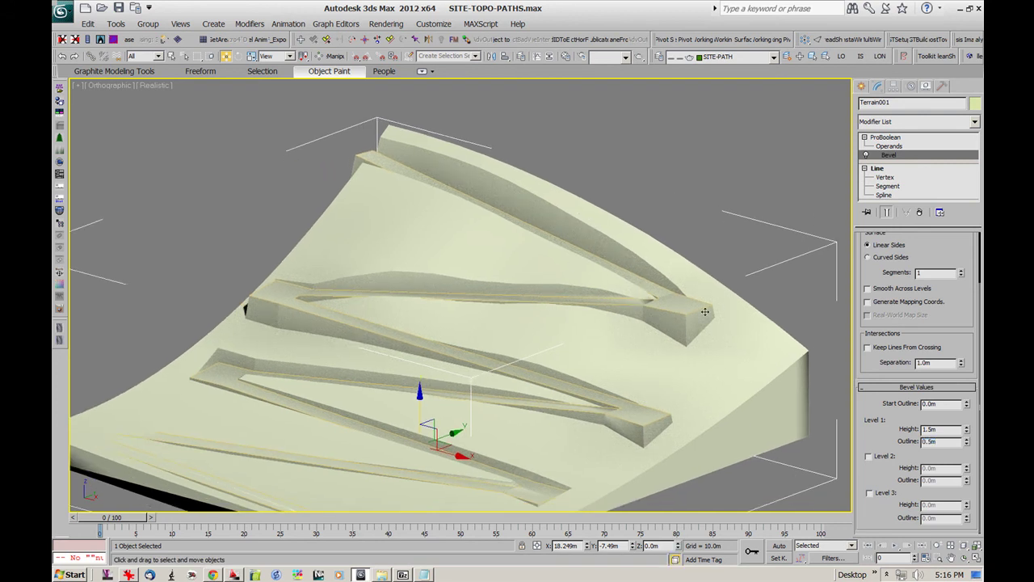
pyautogui.click(890, 146)
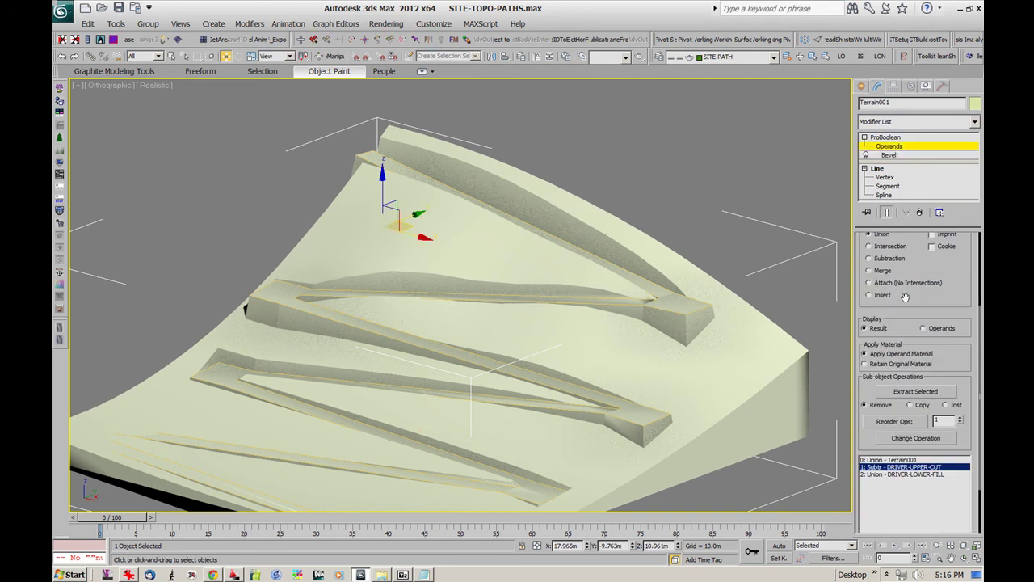
pyautogui.keyDown('ctrl'); pyautogui.click(905, 474); pyautogui.keyUp('ctrl')
pyautogui.click(905, 475)
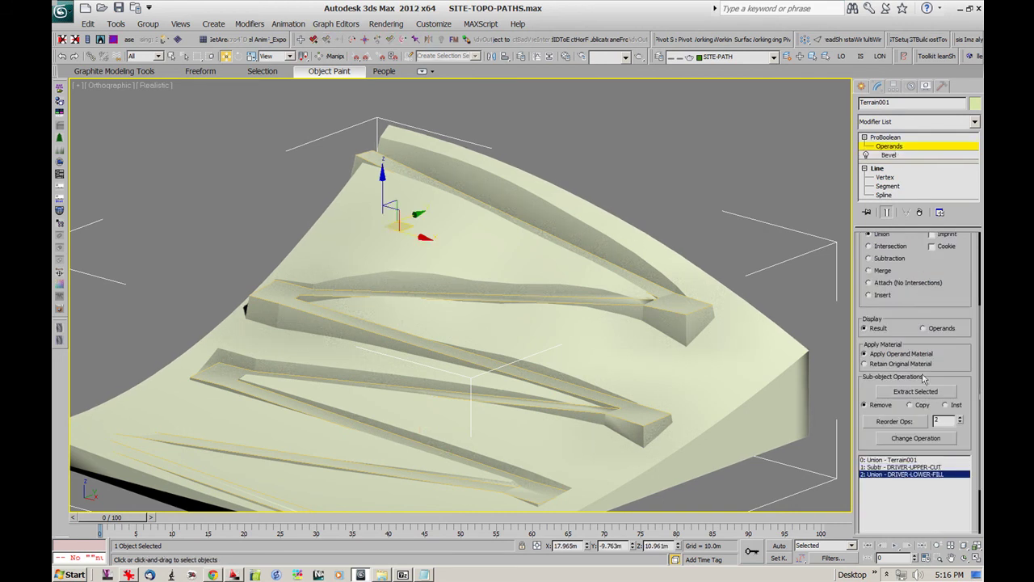
pyautogui.click(892, 155)
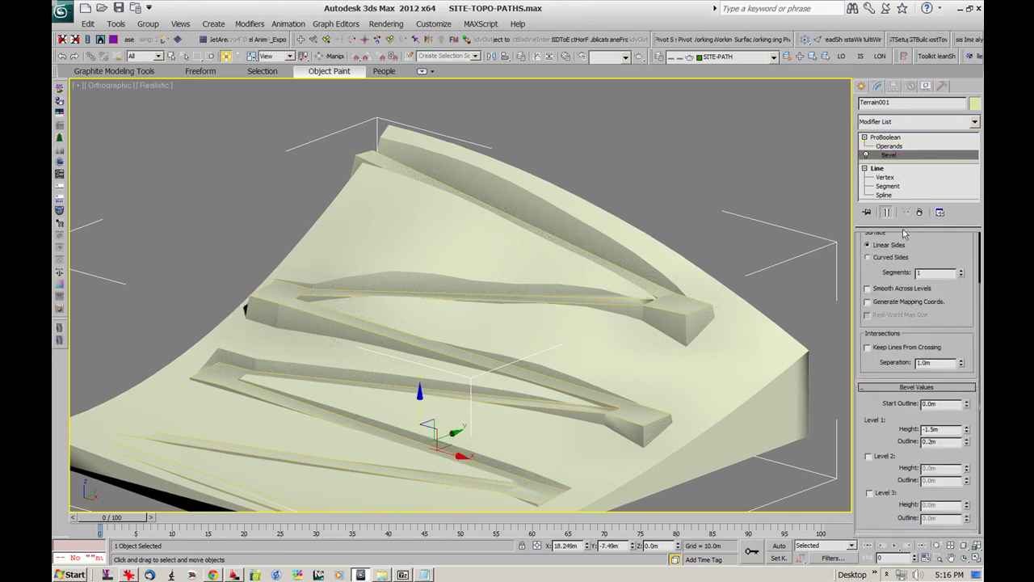
# Try Level 1 outlines of 0.7 m, 0.5 m and 0.25 m on the lower fill's Bevel
pyautogui.moveTo(938, 441); pyautogui.dragTo(899, 439)
pyautogui.write('.7')
pyautogui.press('Return')
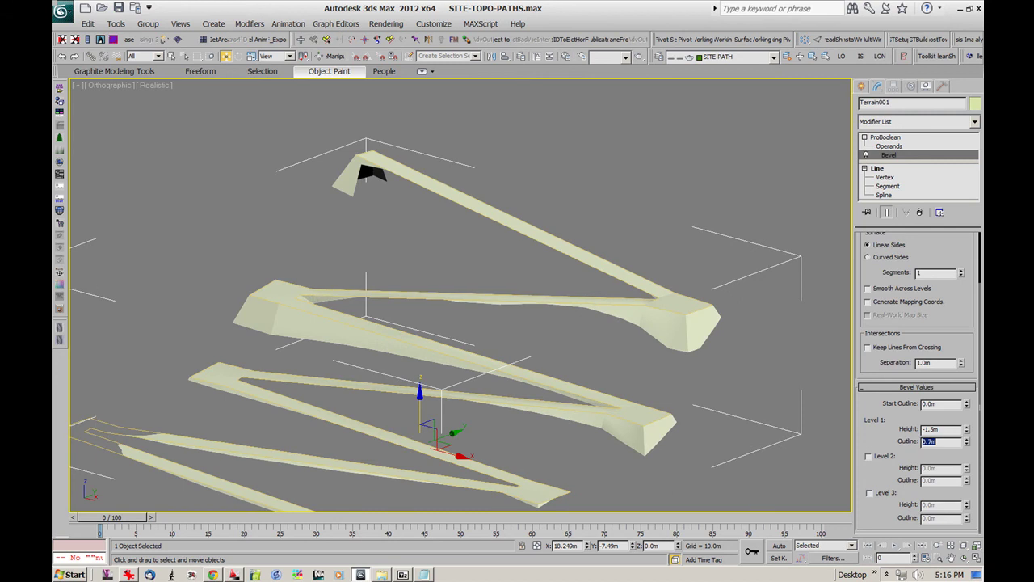
pyautogui.press('Return')
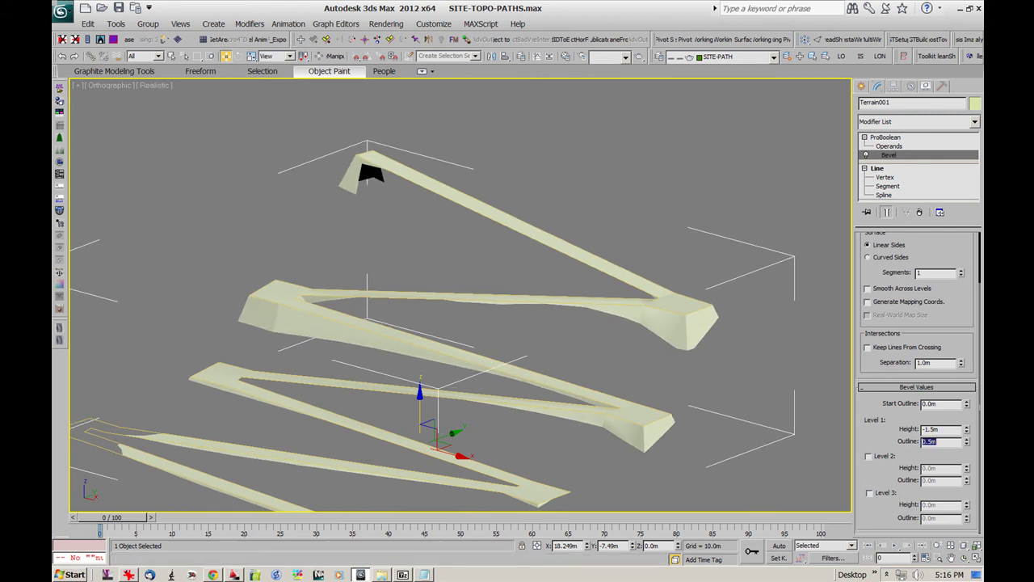
pyautogui.write('.25')
pyautogui.press('Return')
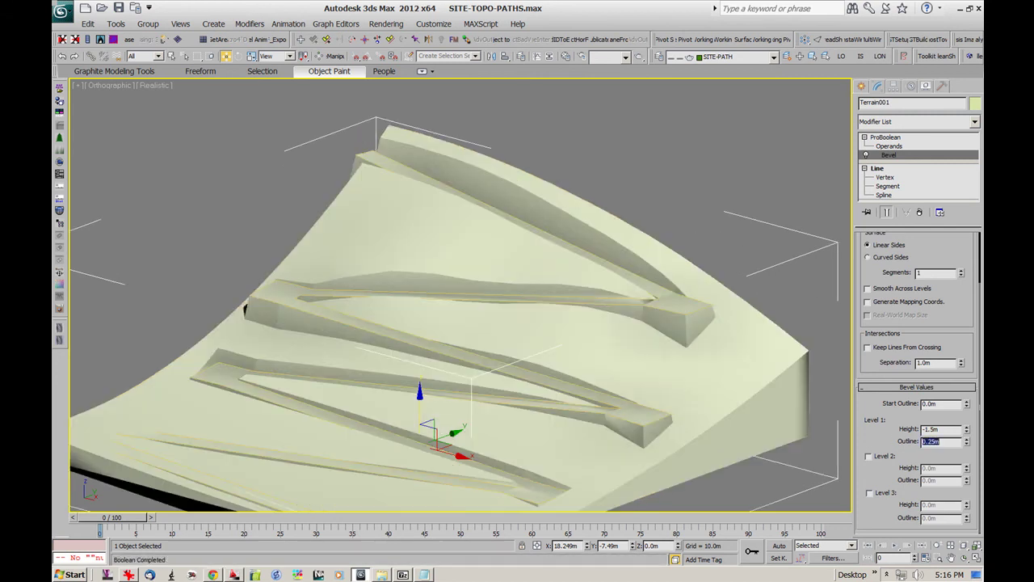
pyautogui.scroll(3, 509, 289)
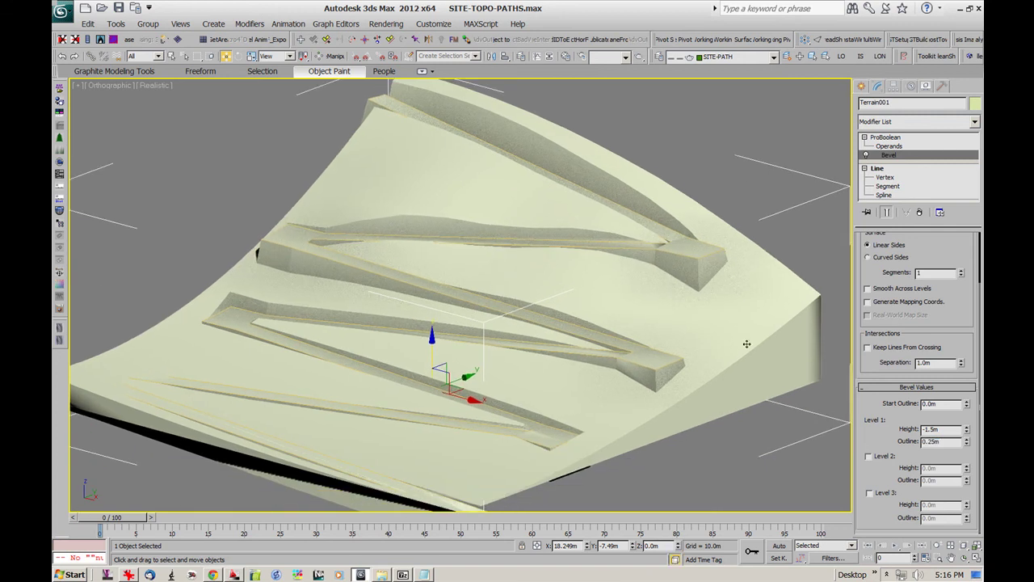
# Set the lower fill's Bevel Level 1 height to -2.0 m and its outline to 0.65 m
pyautogui.click(965, 434)
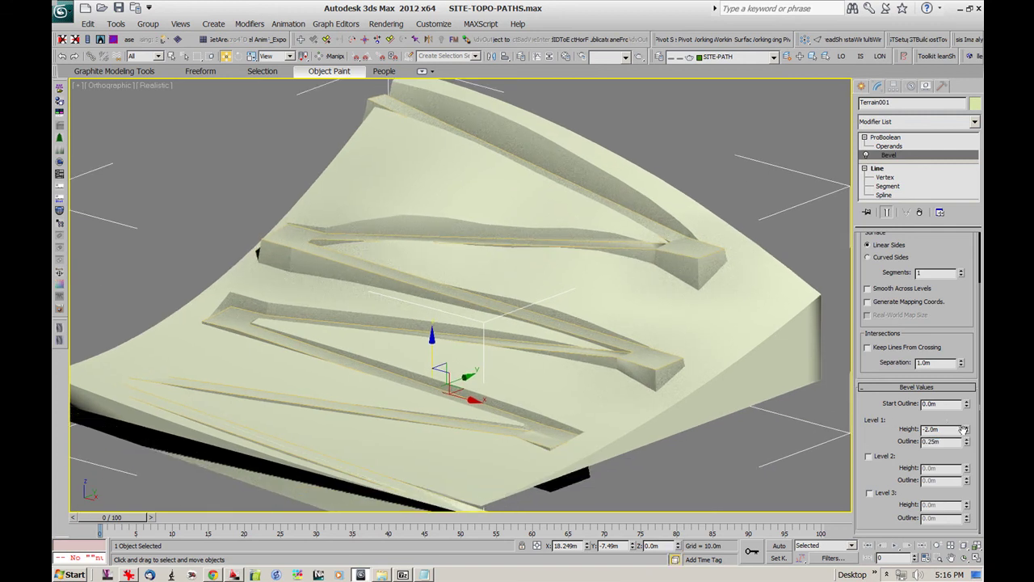
pyautogui.click(967, 440)
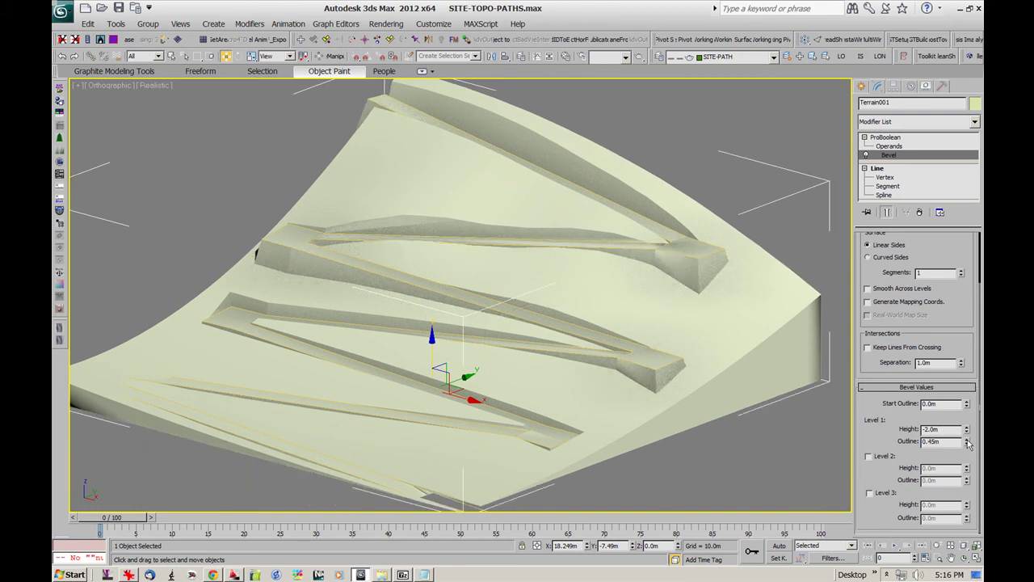
pyautogui.click(967, 440)
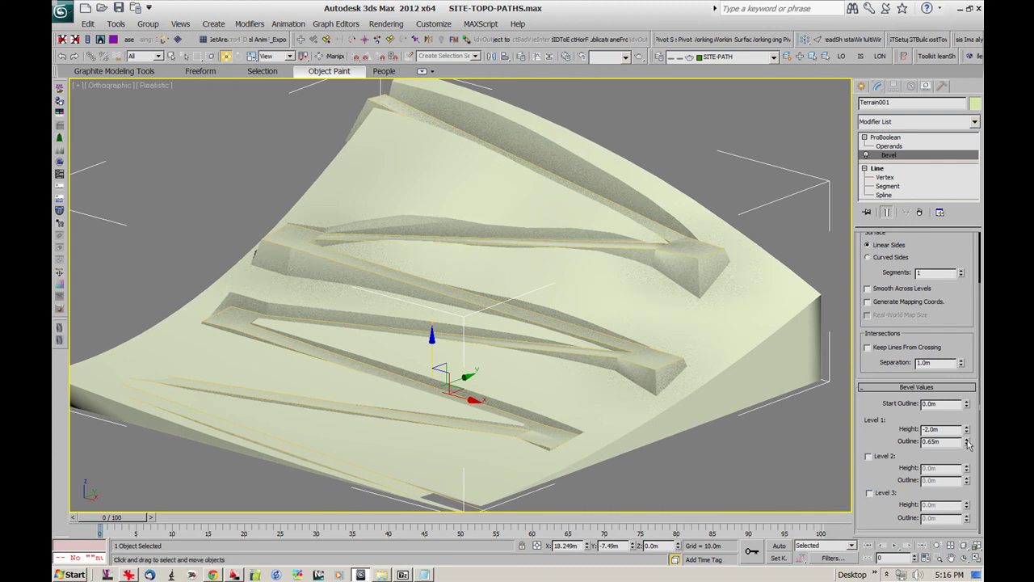
# Render the Orthographic view of the terrain, close the render, and examine the cut and fill slopes along the switchbacks from several angles
pyautogui.keyDown('alt'); pyautogui.moveTo(483, 296); pyautogui.dragTo(445, 295, button='middle'); pyautogui.keyUp('alt')
pyautogui.moveTo(444, 295); pyautogui.dragTo(526, 307)
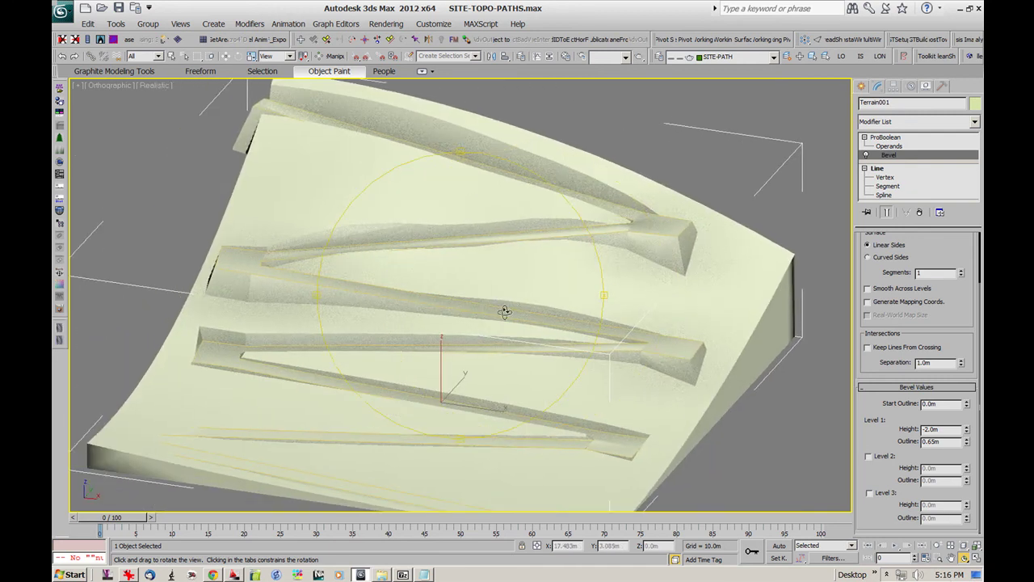
pyautogui.hotkey('shift', 'q')
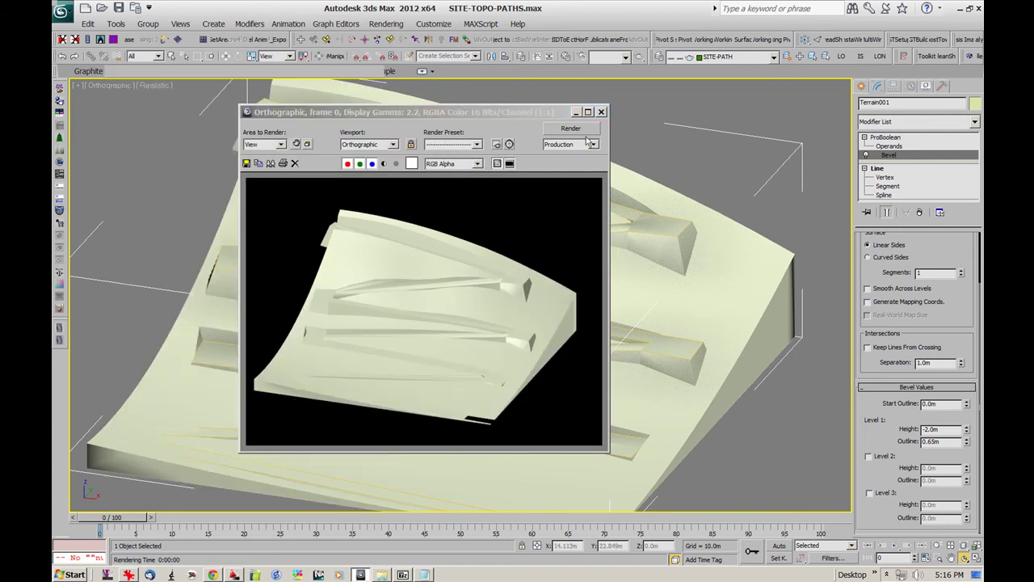
pyautogui.click(602, 111)
pyautogui.moveTo(525, 307); pyautogui.dragTo(554, 280)
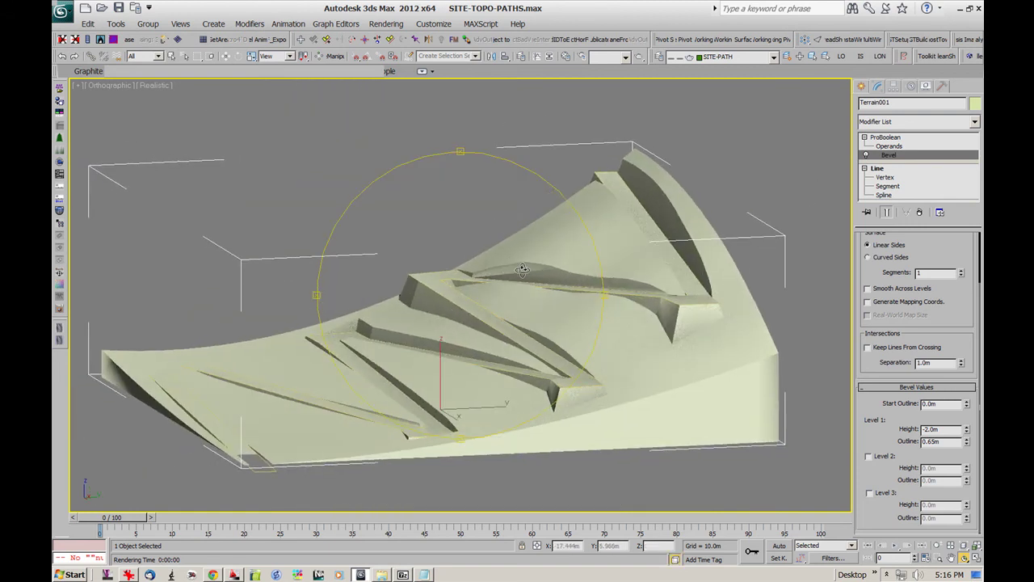
pyautogui.scroll(5, 505, 269)
pyautogui.scroll(-3, 480, 258)
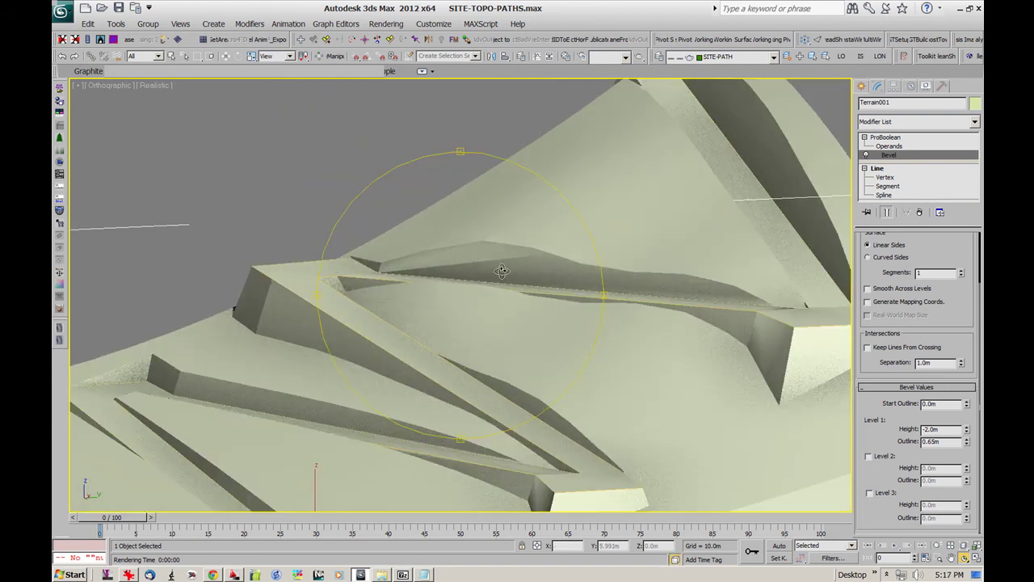
pyautogui.moveTo(495, 273); pyautogui.dragTo(505, 307)
pyautogui.click(886, 574)
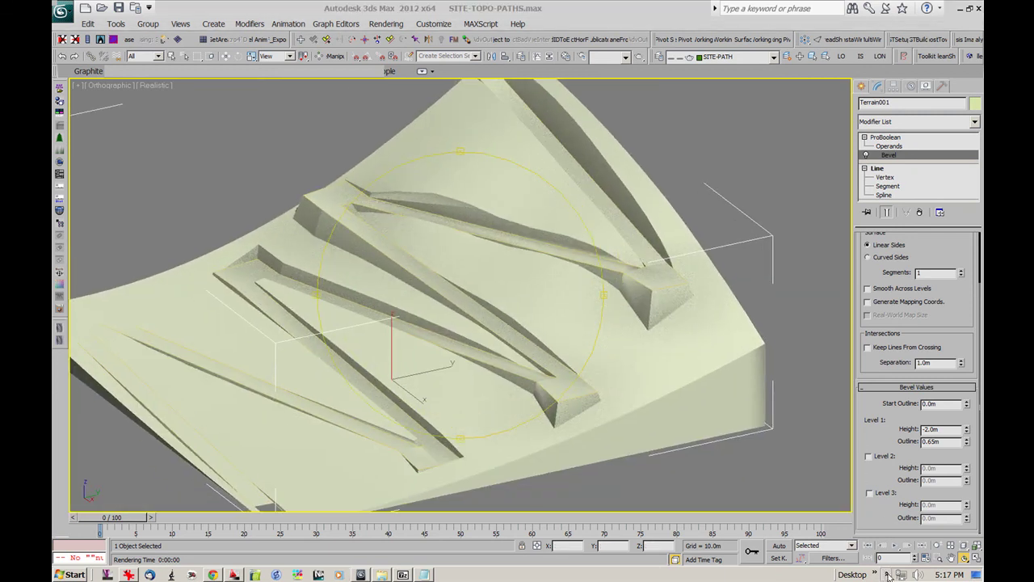